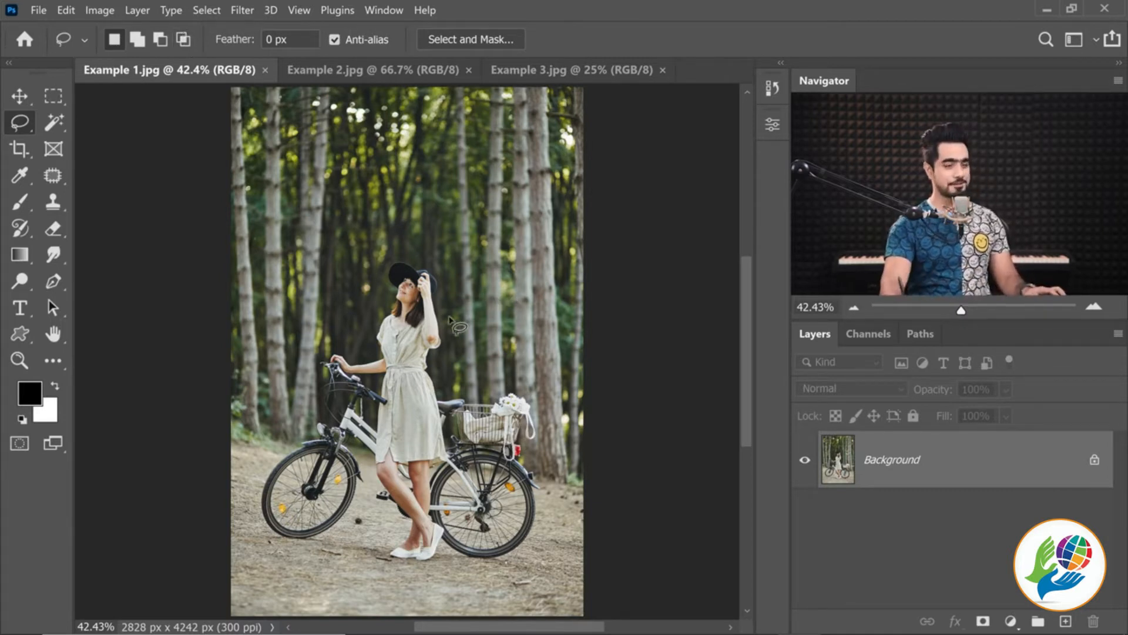
Unlock the Background layer of Example 1.jpg so that it becomes a regular editable layer
scroll(488, 329, "down", 3)
left_click_drag(439, 332, 434, 335)
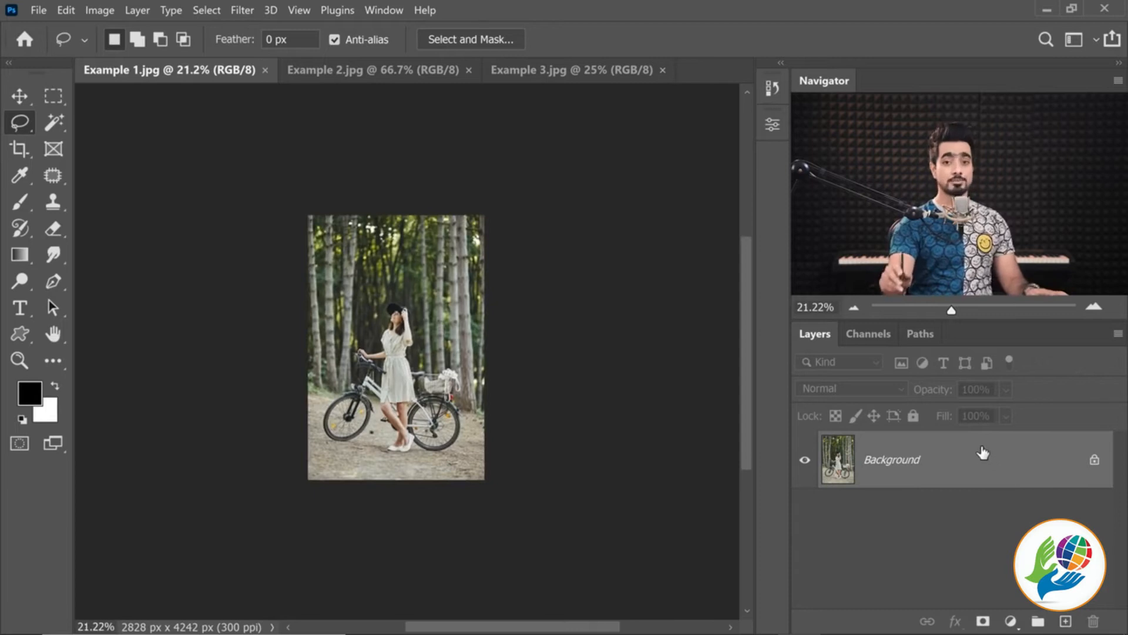
left_click(1094, 462)
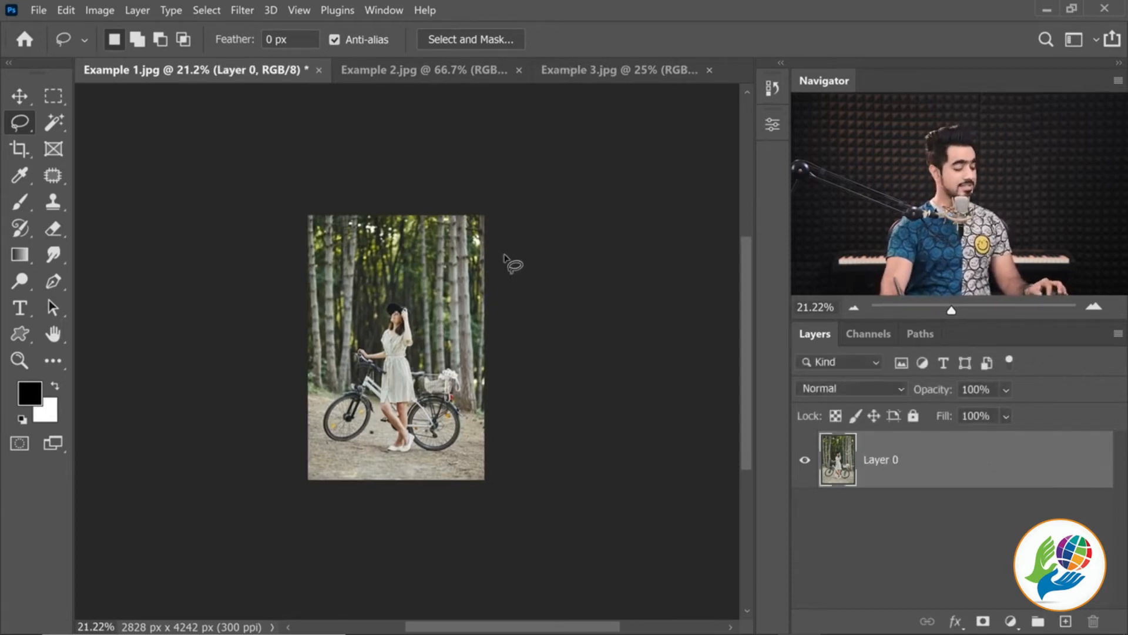
Crop to a 1 : 1 (Square) ratio, extending the canvas equally on both sides of the photo to 4242 x 4242 px
key("c")
left_click(148, 40)
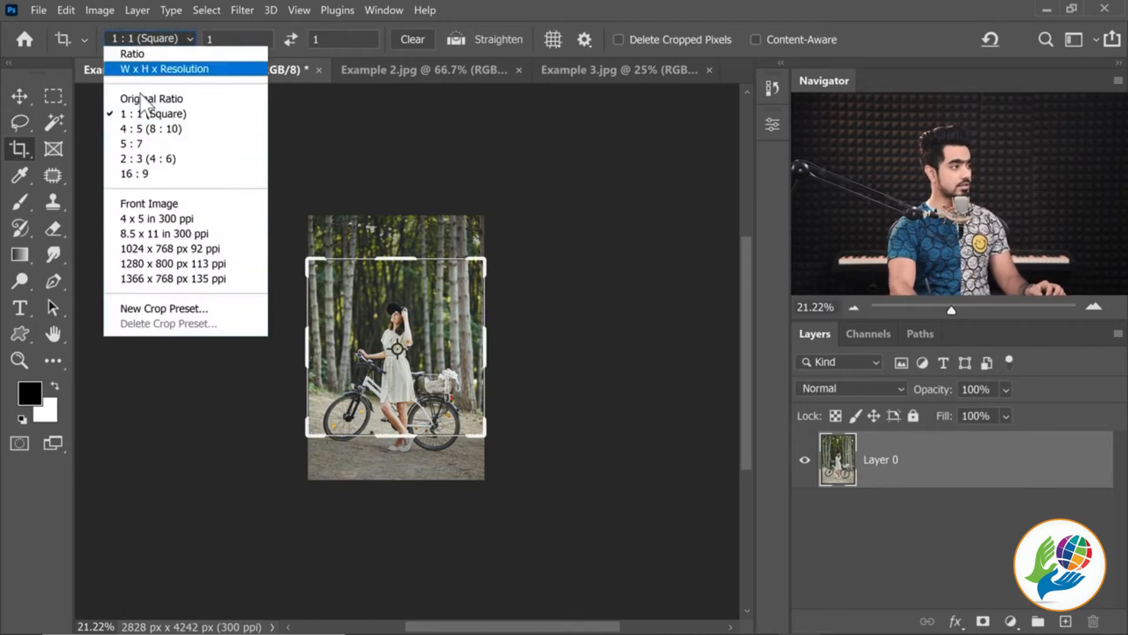
left_click(152, 113)
left_click_drag(485, 348, 494, 346)
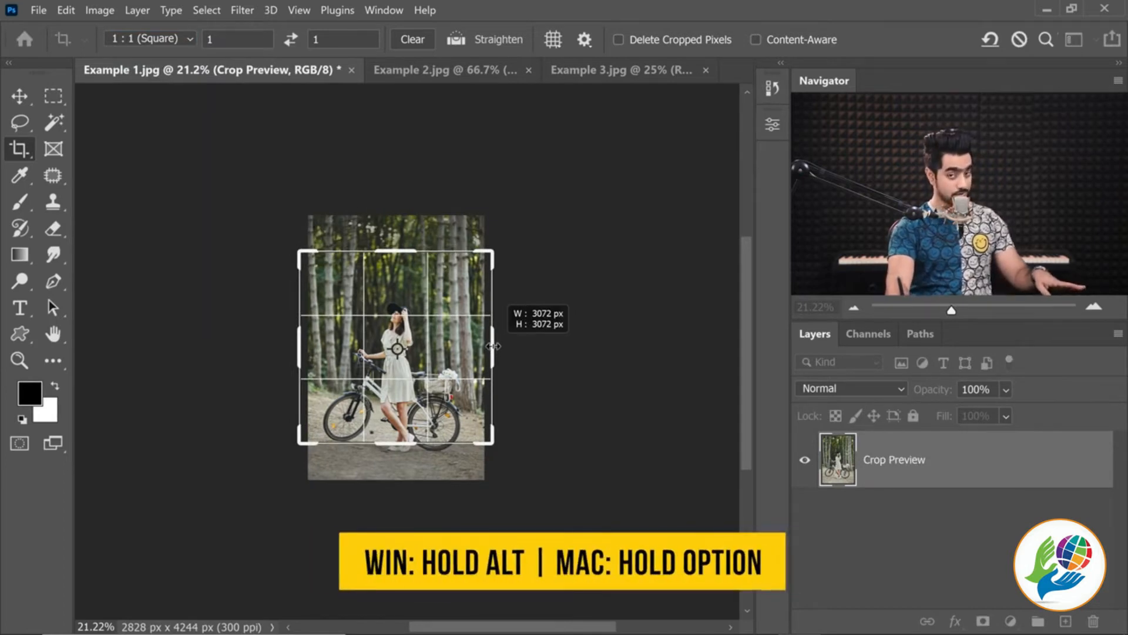
left_click_drag(493, 347, 530, 346)
key("Return")
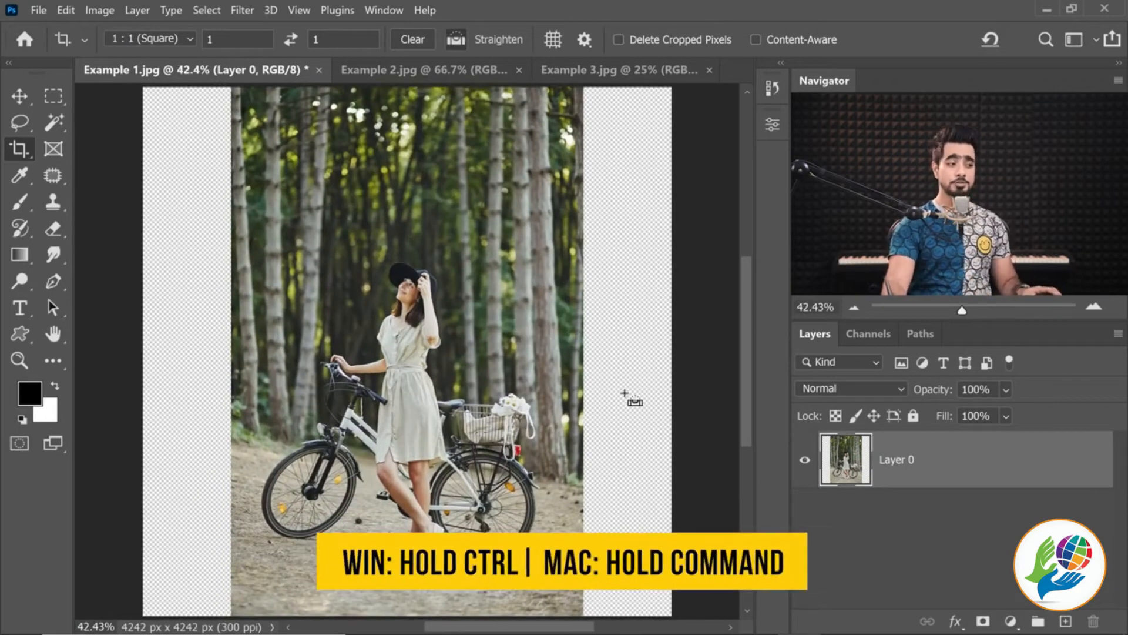
Load the layer's pixels as a selection and invert it to select the empty strips on both sides
left_click(840, 473, "ctrl")
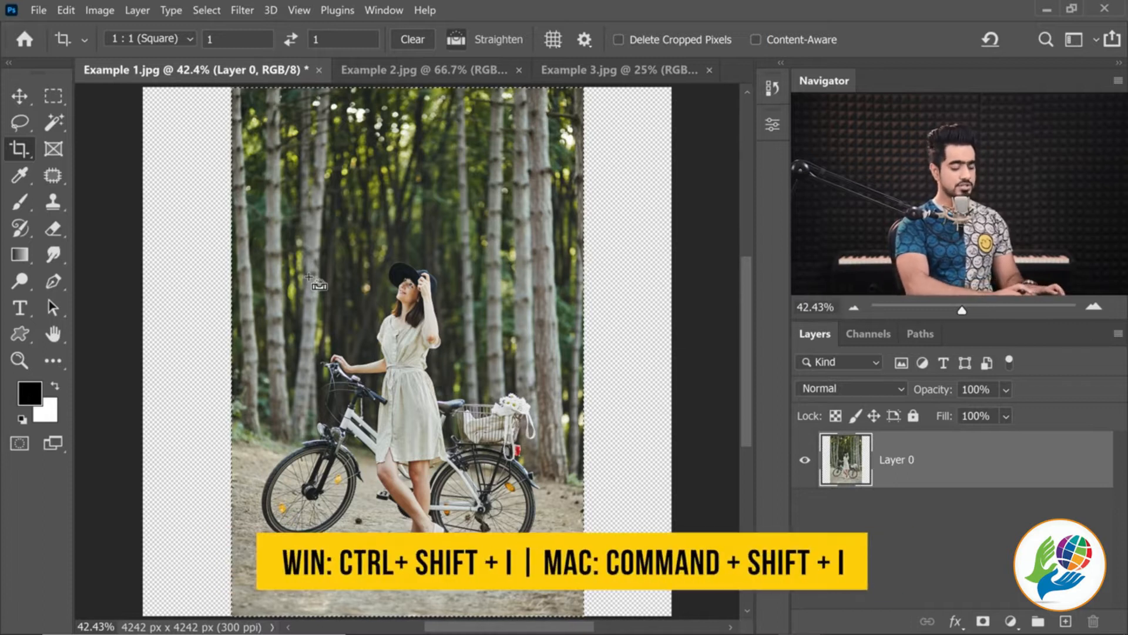
scroll(188, 200, "up", 4)
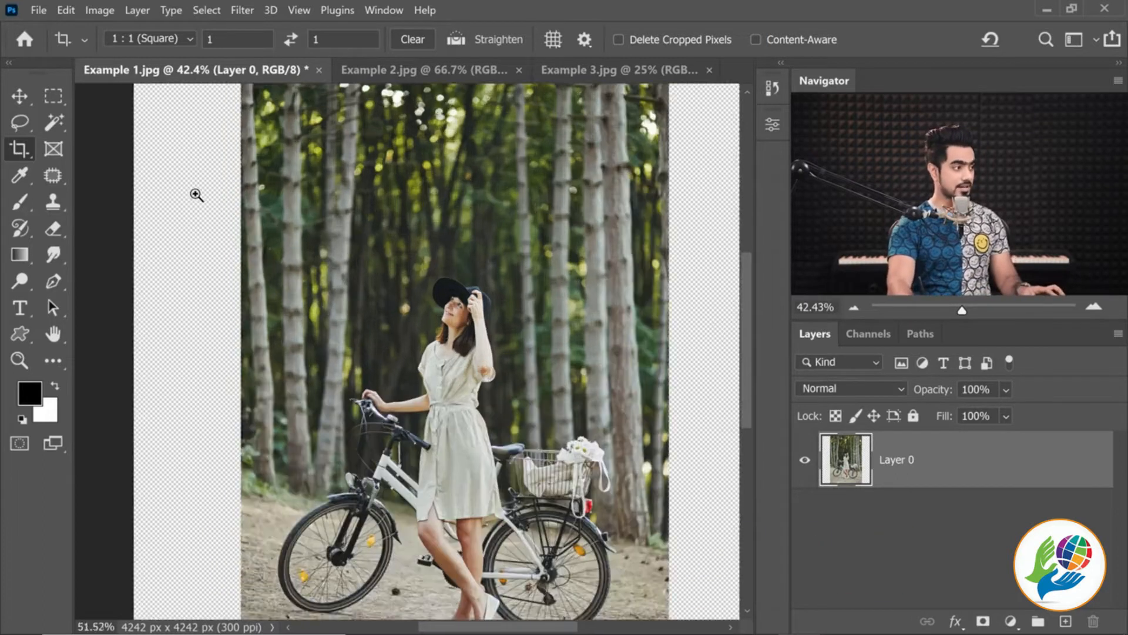
scroll(617, 175, "down", 3)
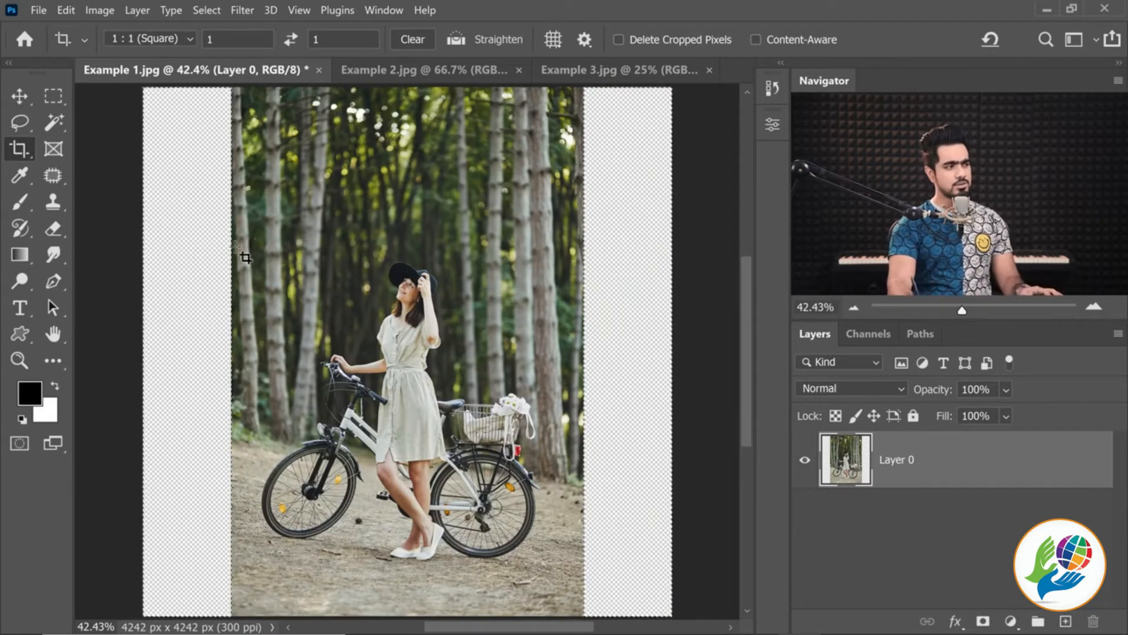
Expand the selection by 5 pixels so it overlaps the photo's edges
scroll(257, 229, "up", 5)
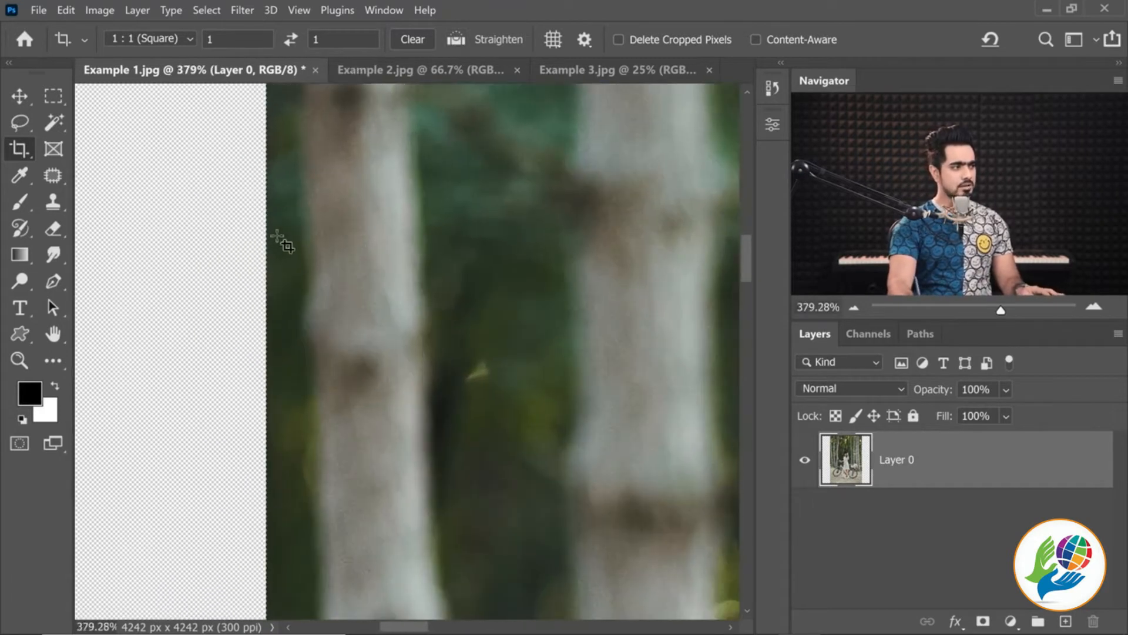
scroll(261, 259, "up", 5)
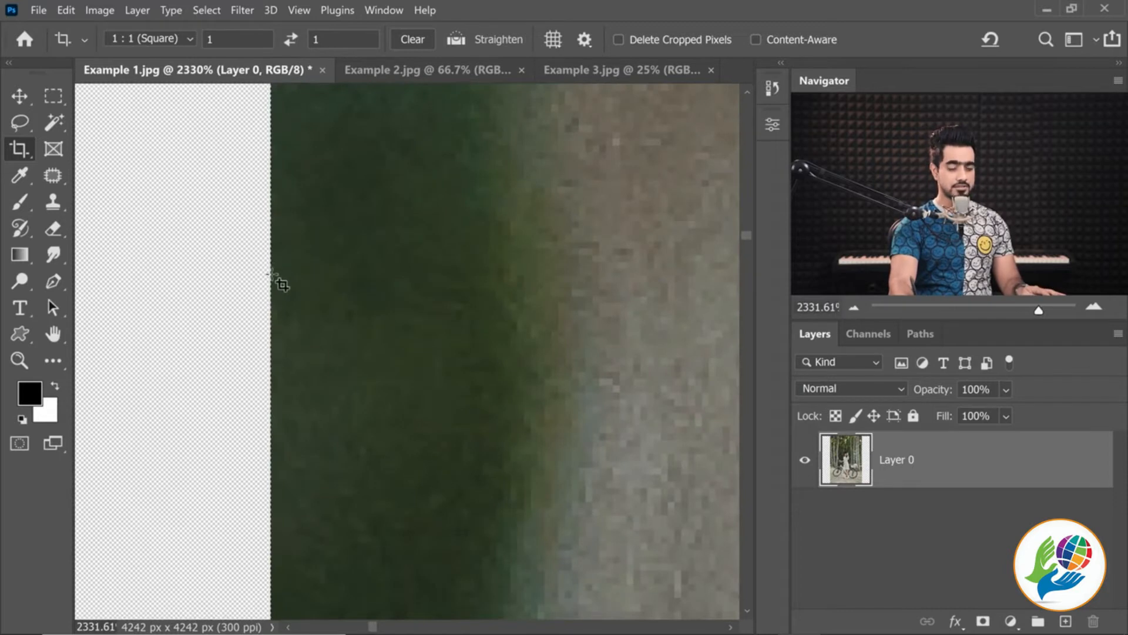
left_click(211, 9)
mouse_move(321, 262)
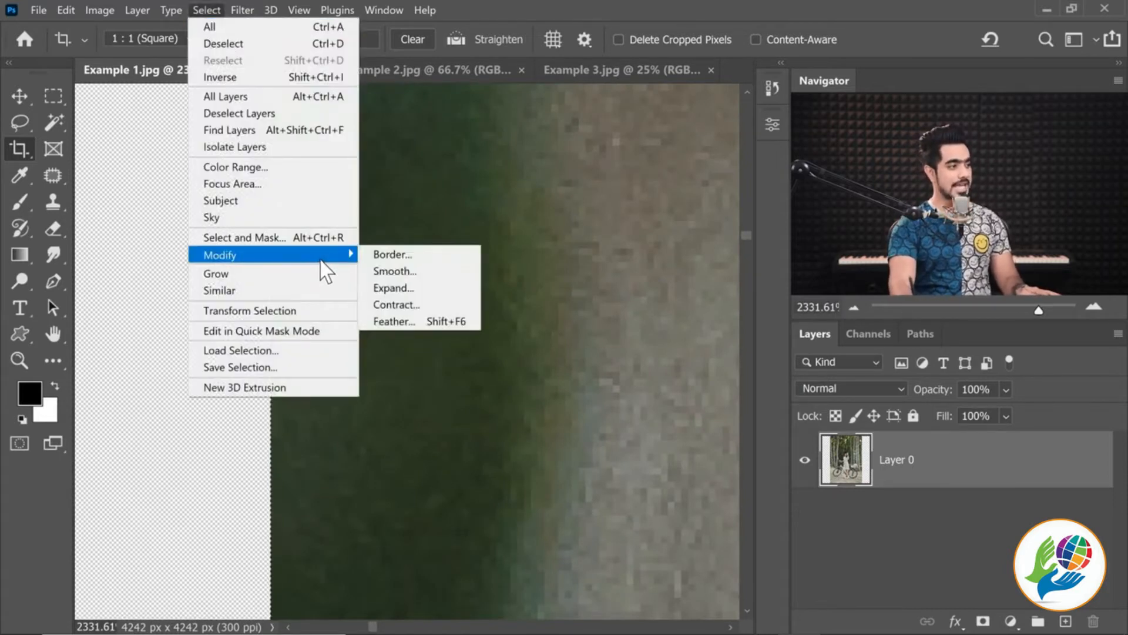
left_click(406, 287)
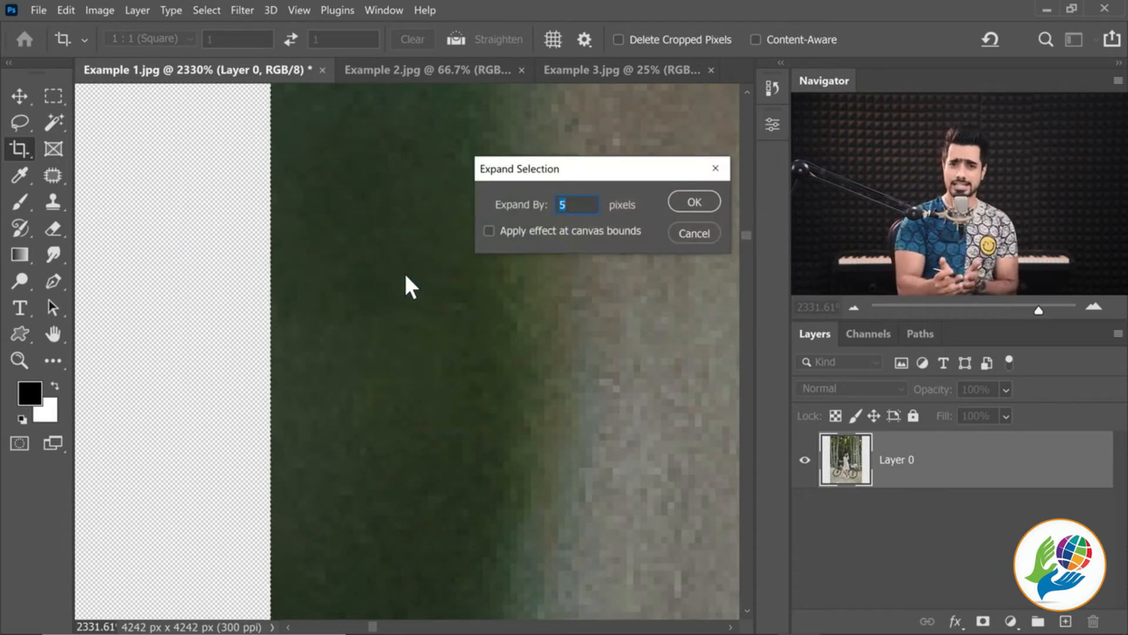
left_click(694, 204)
scroll(283, 258, "up", 5)
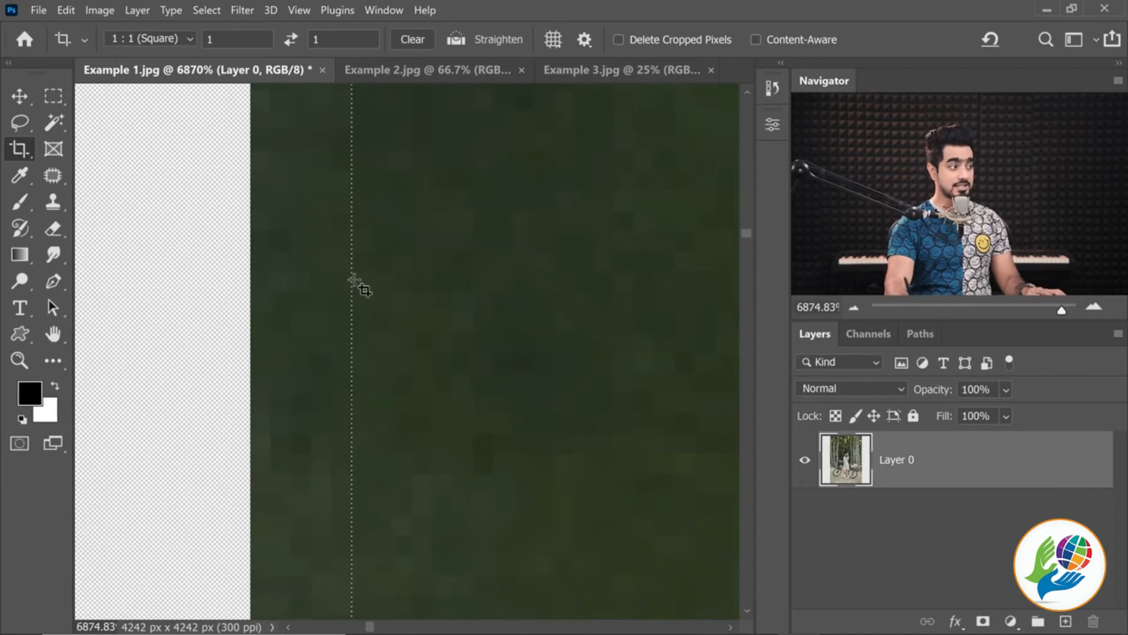
scroll(395, 289, "down", 20)
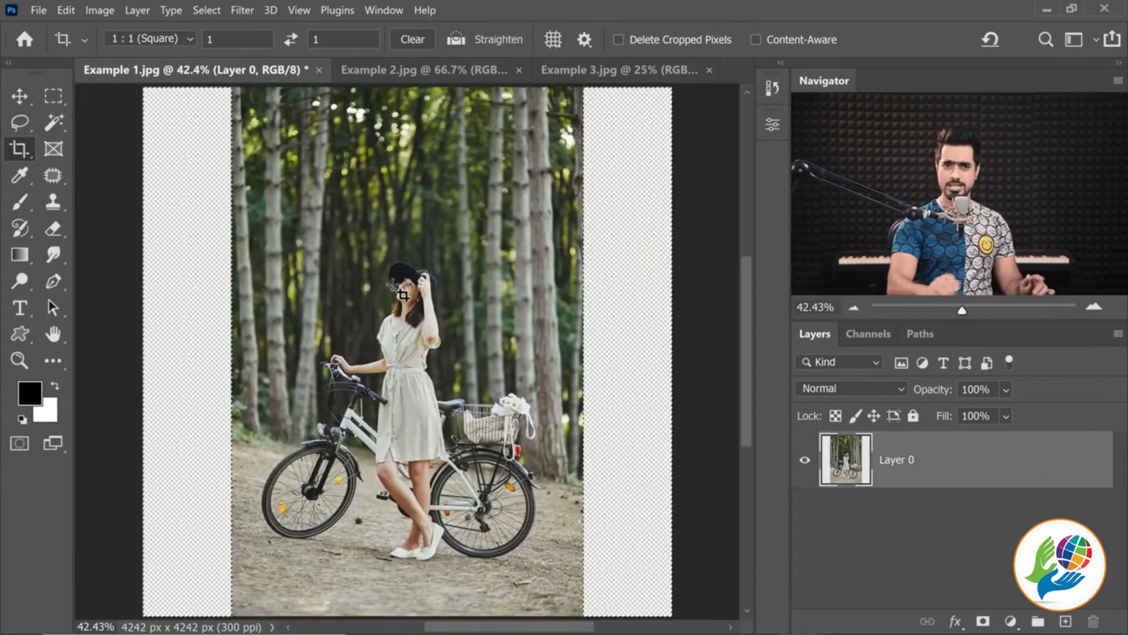
Start a Content-Aware Fill of the selected side strips with color adaptation set to Default
left_click(67, 12)
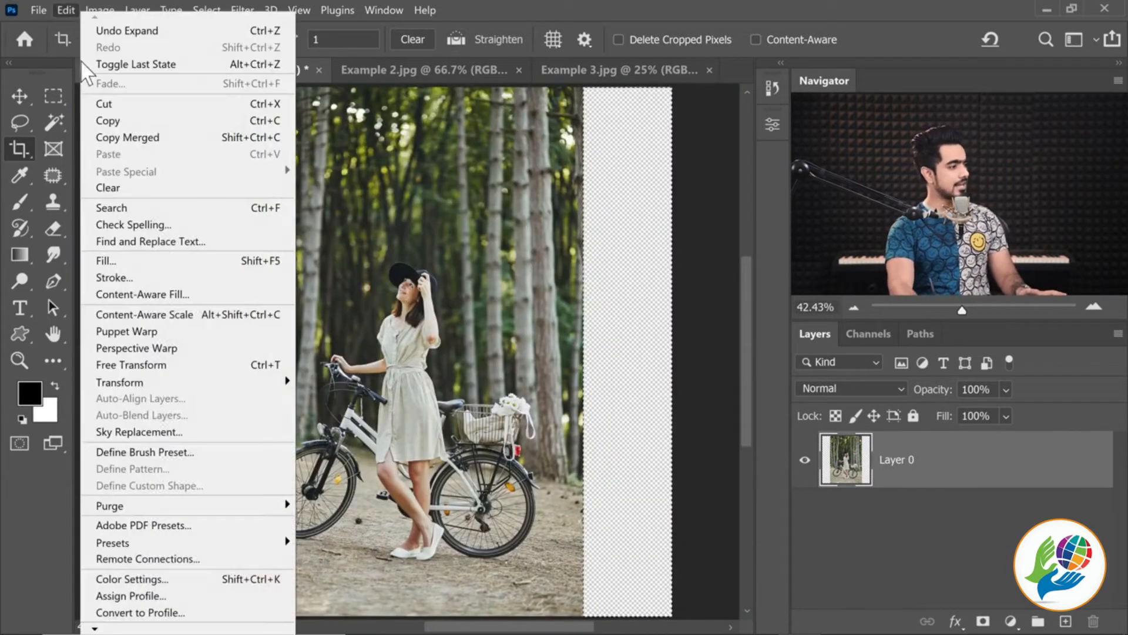
left_click(122, 294)
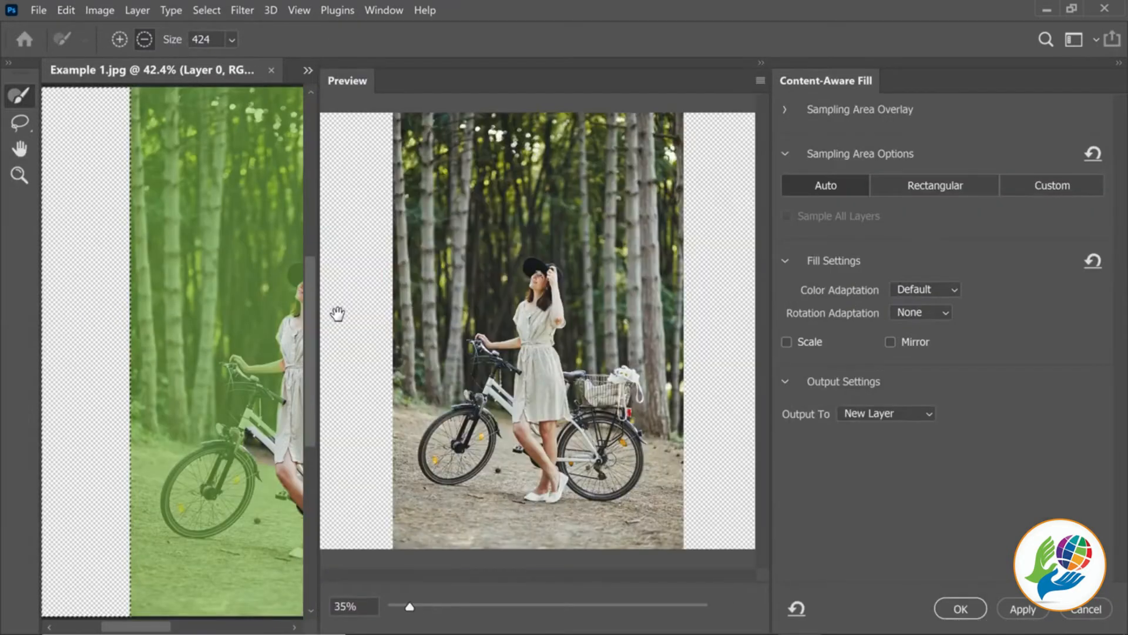
left_click(928, 289)
left_click(935, 311)
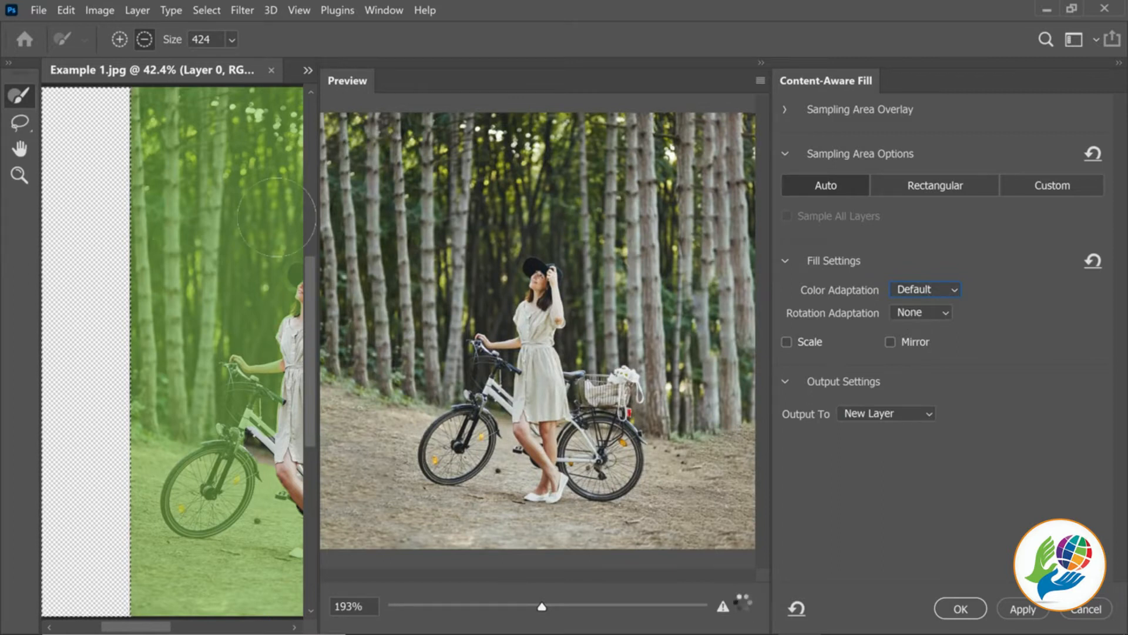
key("ctrl+minus")
key("ctrl+minus")
key("ctrl+minus")
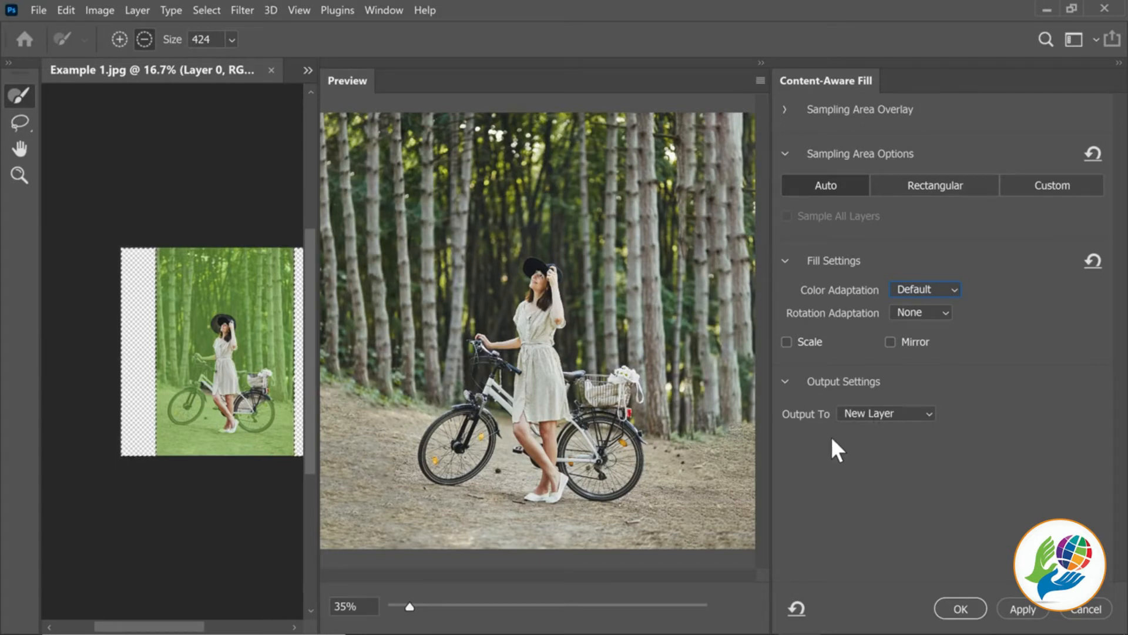
Apply the fill with its output set to Current Layer, and clear the selection
left_click(879, 415)
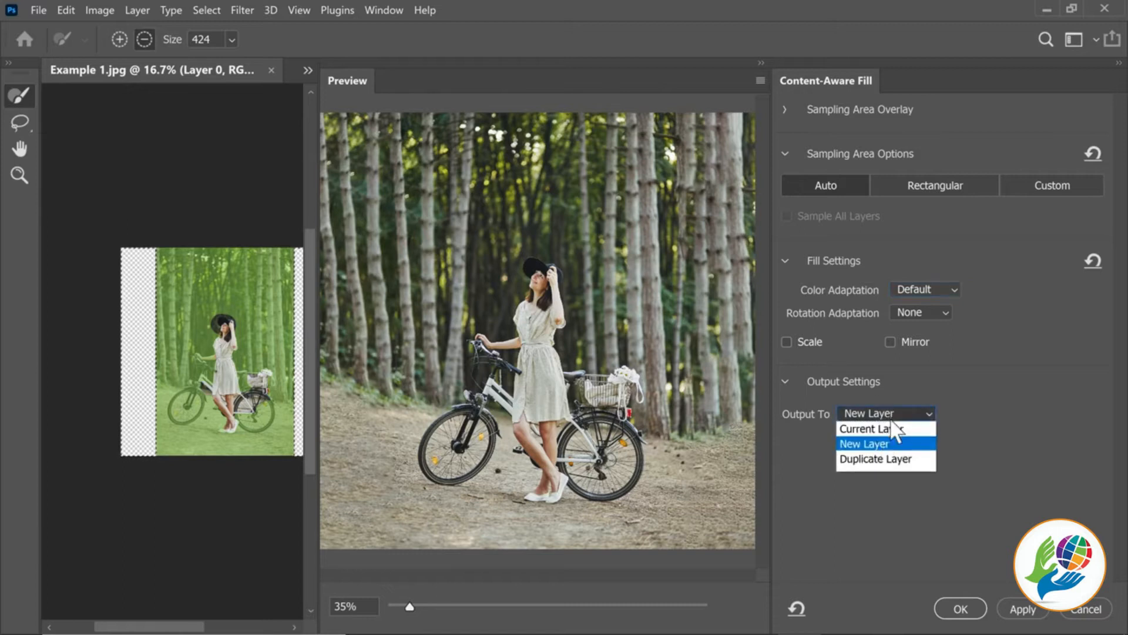
left_click(892, 433)
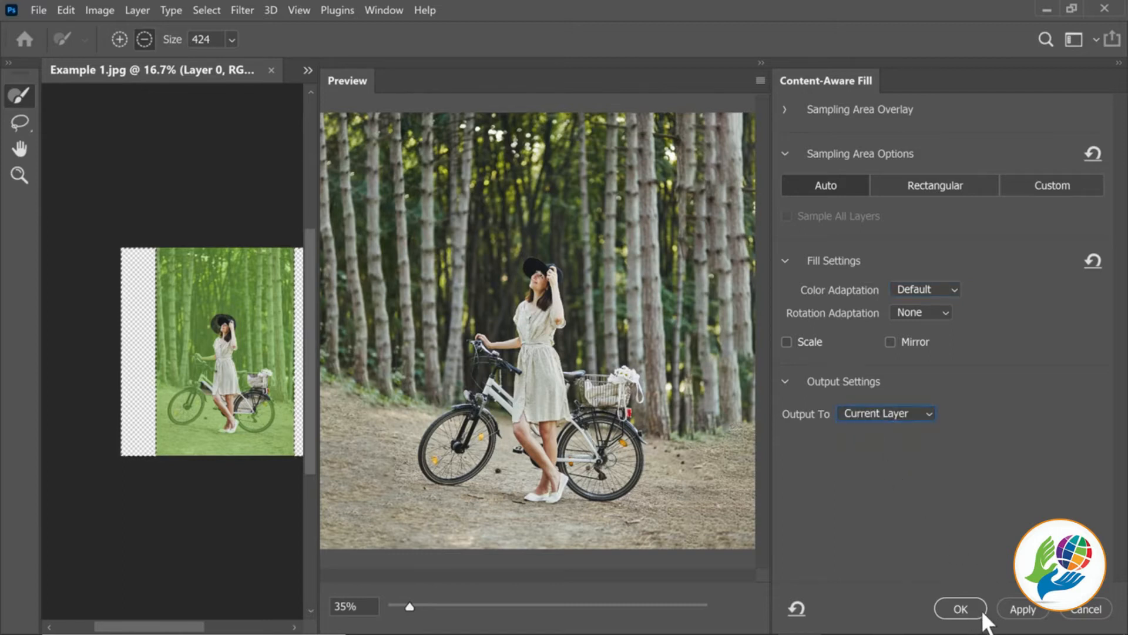
left_click(961, 609)
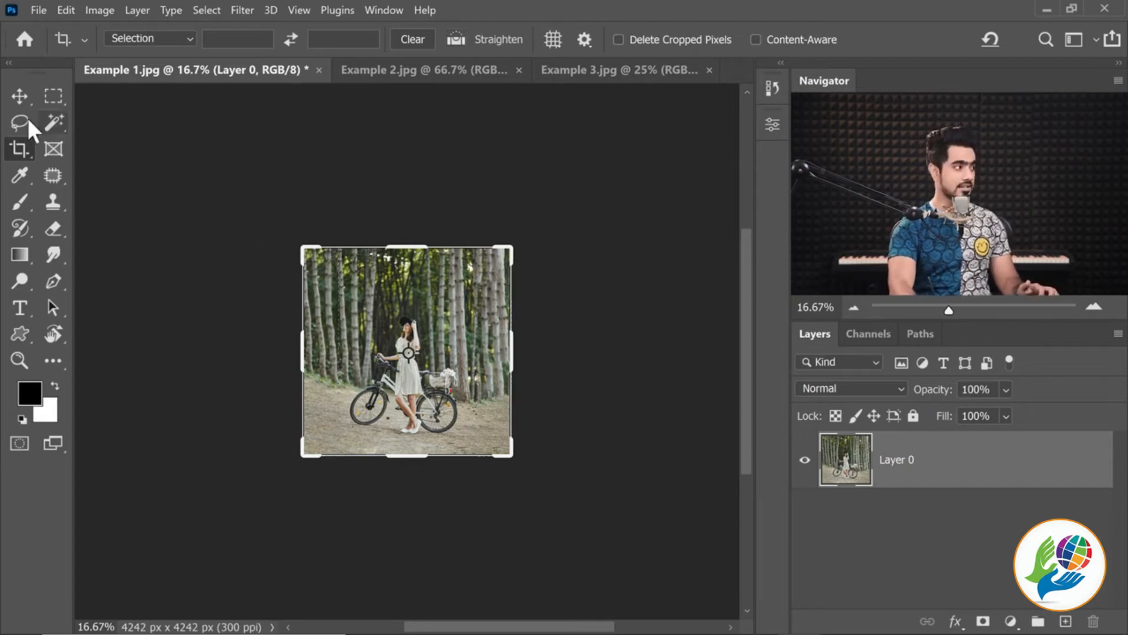
left_click(20, 96)
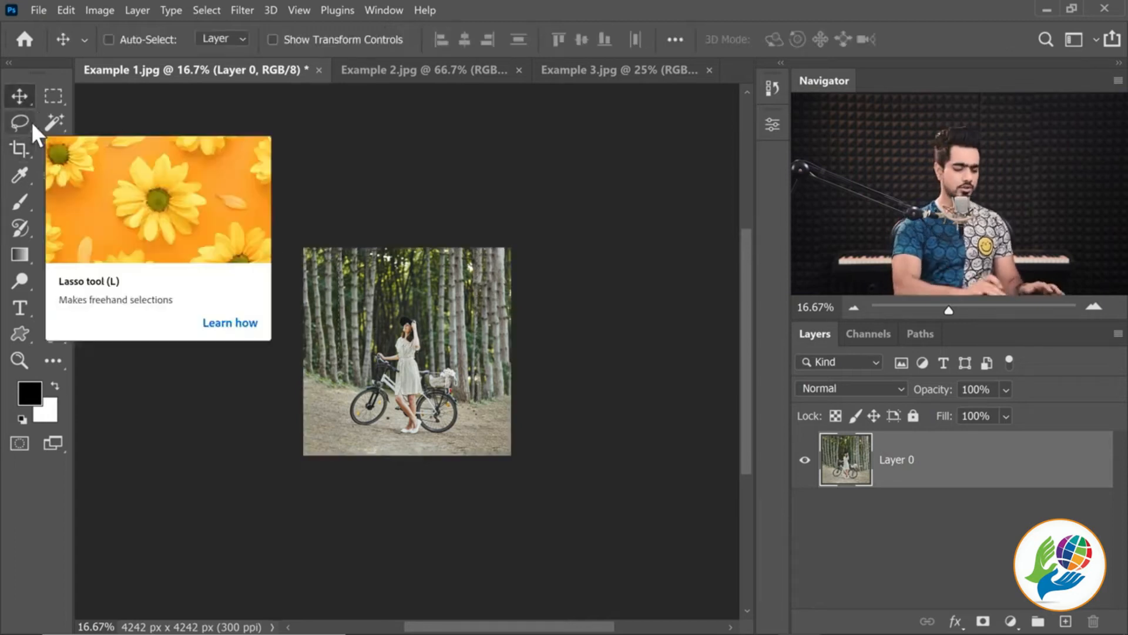
key("ctrl+0")
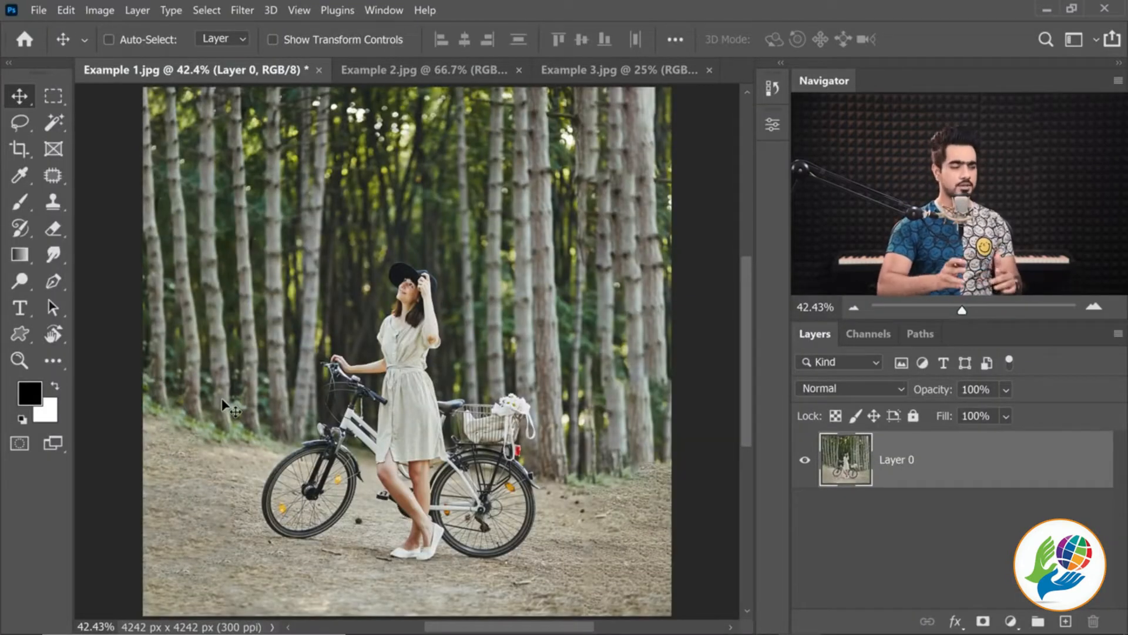
Draw a lasso selection around the repeated tree trunks in the filled area to the right of the woman
left_click_drag(591, 355, 533, 384)
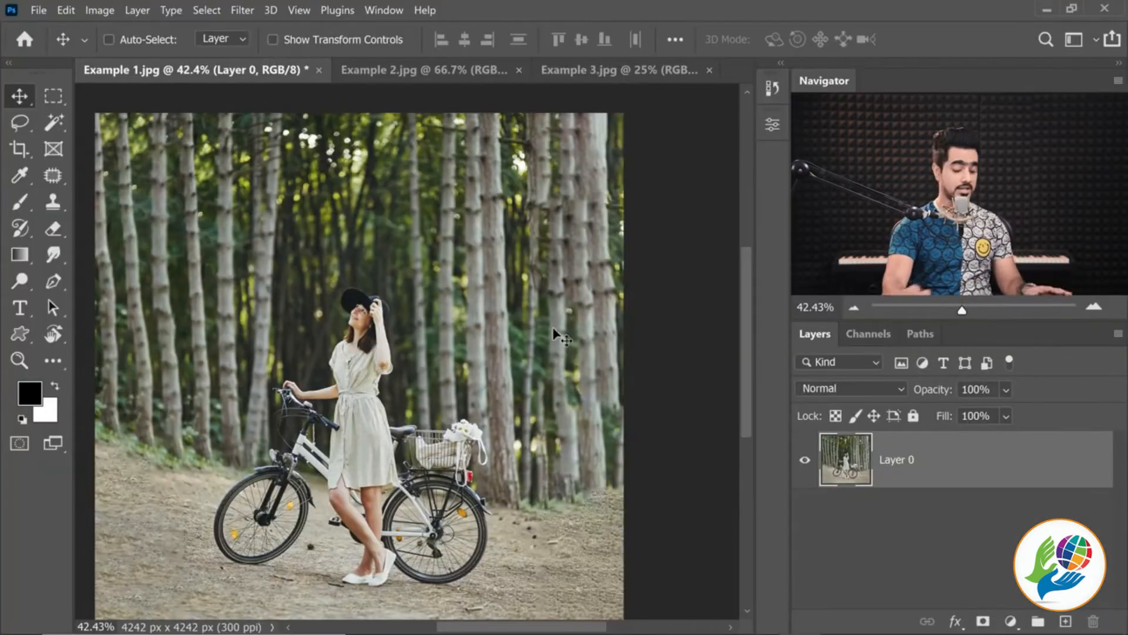
key("ctrl+0")
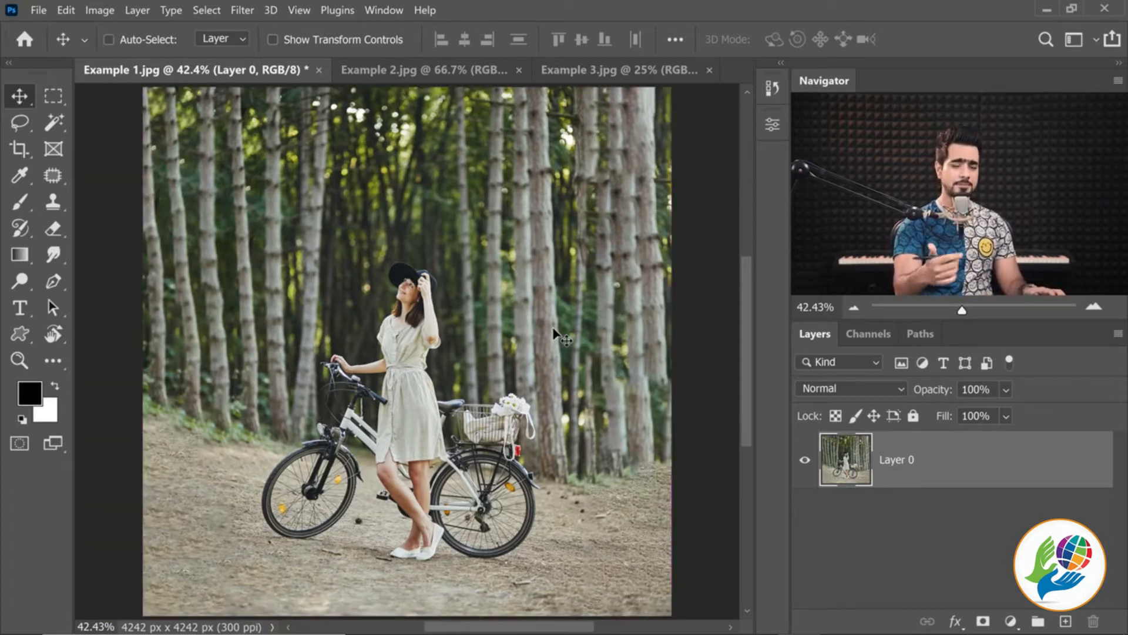
left_click_drag(634, 253, 640, 252)
left_click_drag(637, 252, 566, 301)
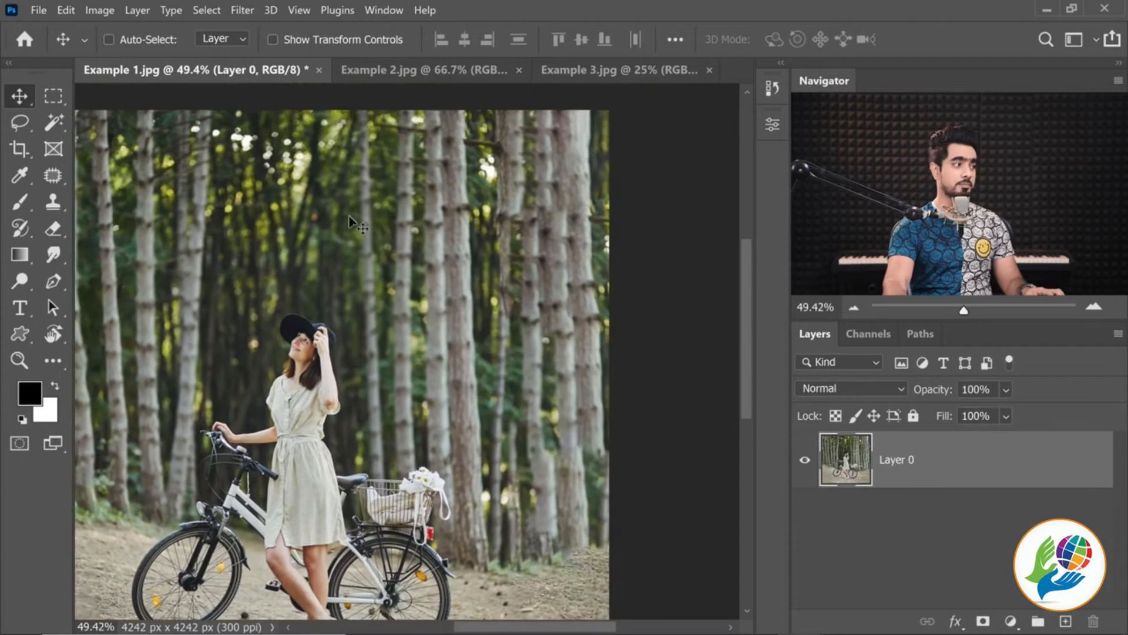
left_click(21, 122)
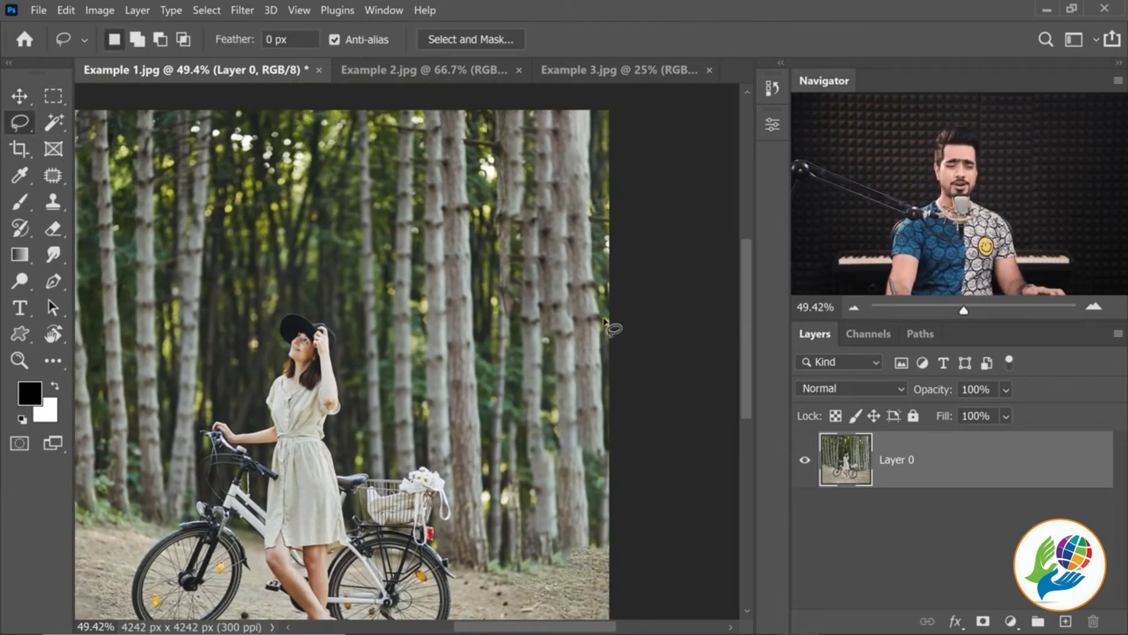
left_click_drag(516, 227, 495, 232)
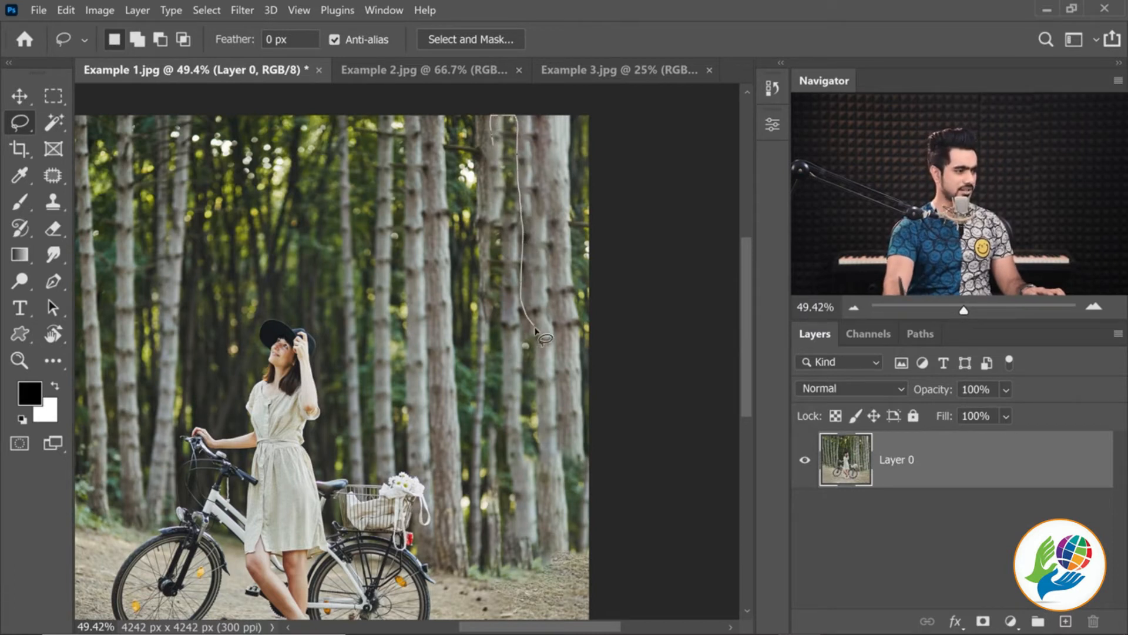
left_click_drag(529, 478, 493, 121)
Refine the left edge of the trunk selection by adding a missing strip and subtracting the excess
key("shift")
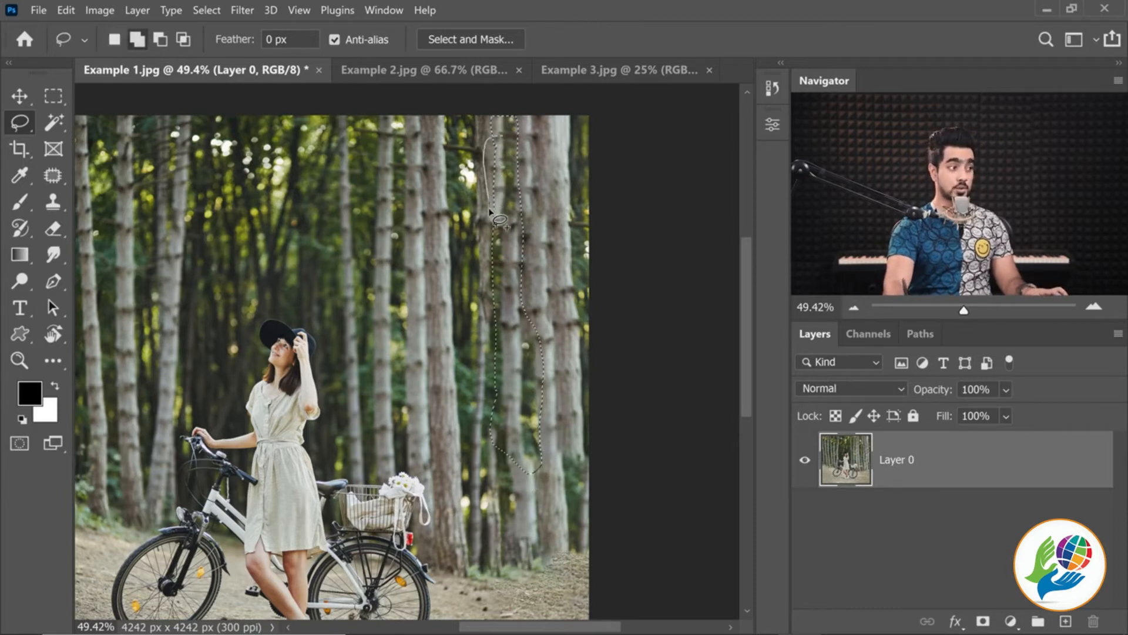
left_click_drag(481, 419, 492, 440)
key("alt")
left_click_drag(473, 262, 479, 287)
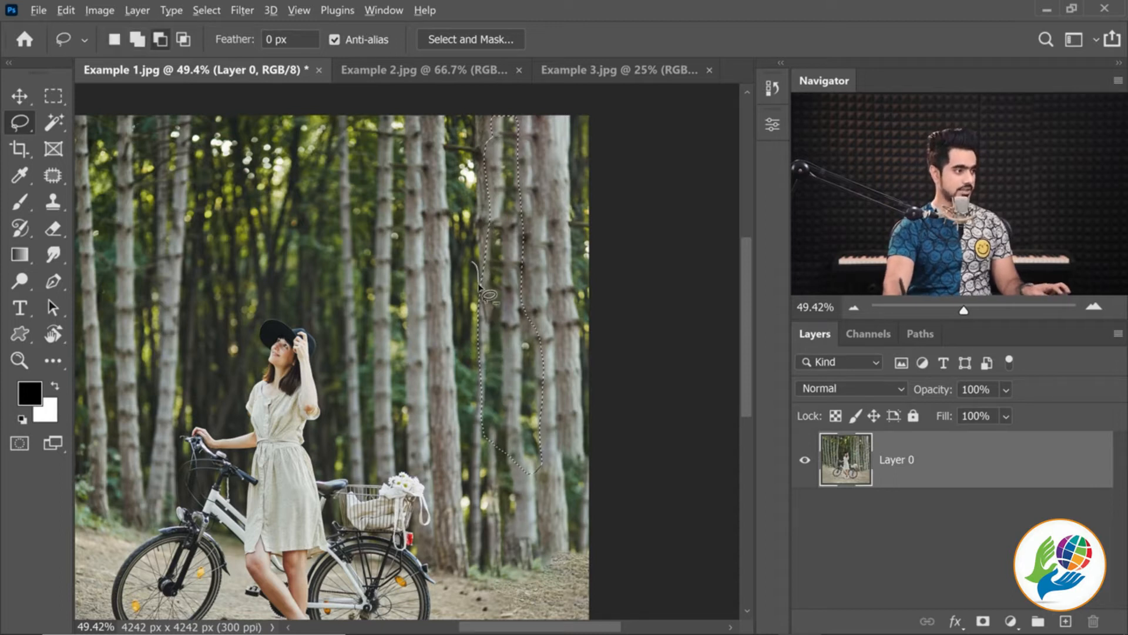
left_click_drag(452, 351, 476, 265)
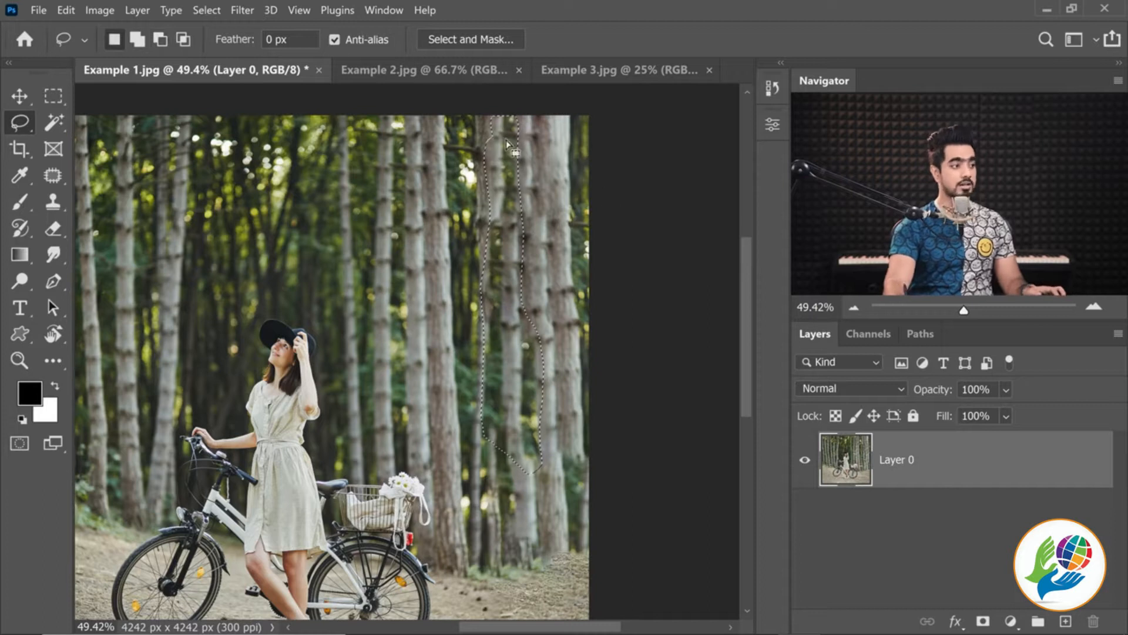
Try a Content-Aware Fill of the selected trunk with rotation adaptation Low and color adaptation High, and cancel it
left_click(66, 10)
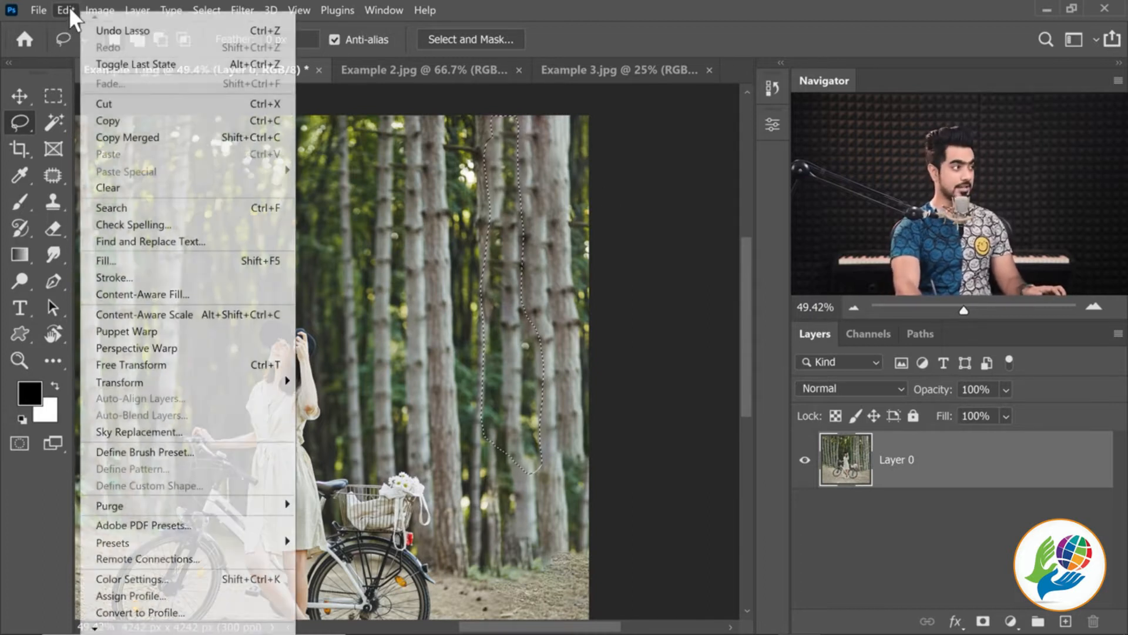
left_click(131, 294)
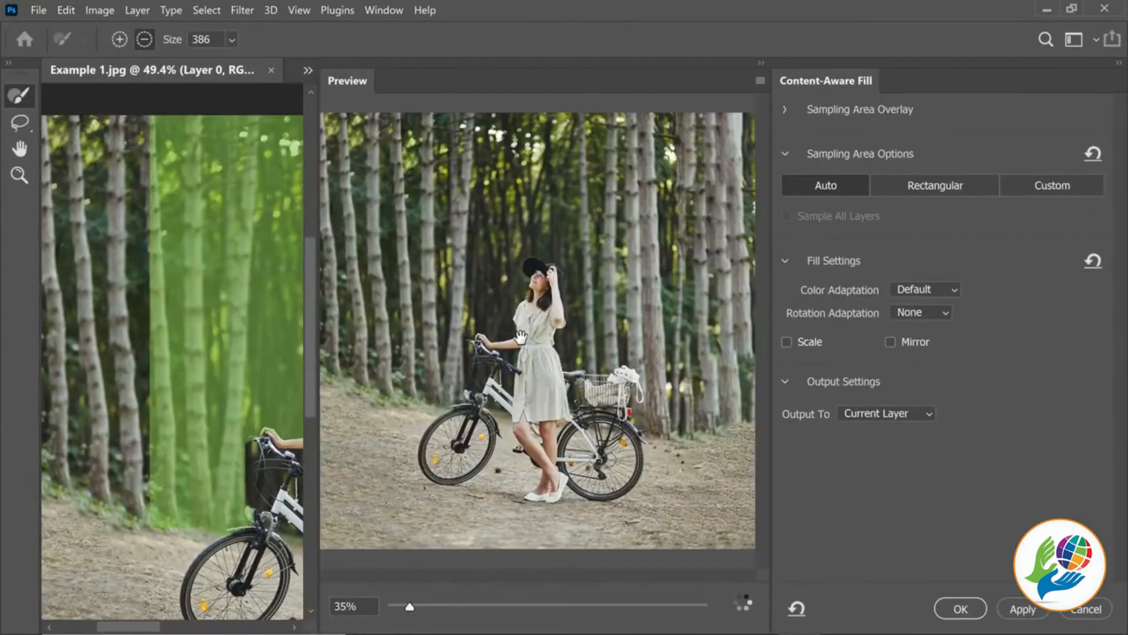
scroll(521, 337, "up", 5)
scroll(520, 336, "down", 5)
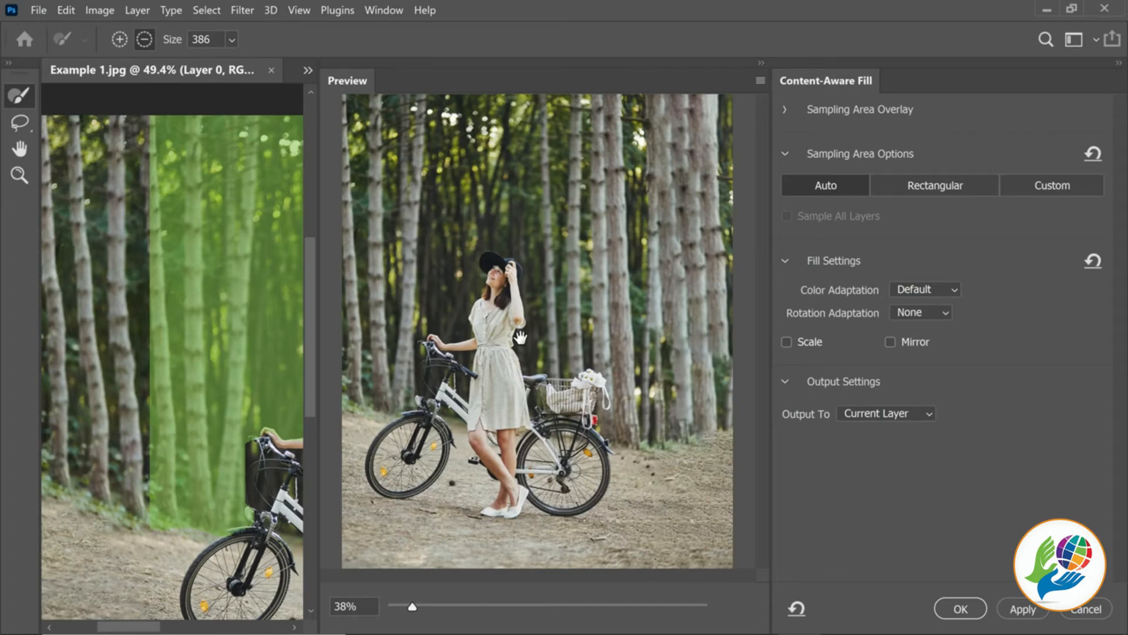
left_click(935, 313)
left_click(924, 343)
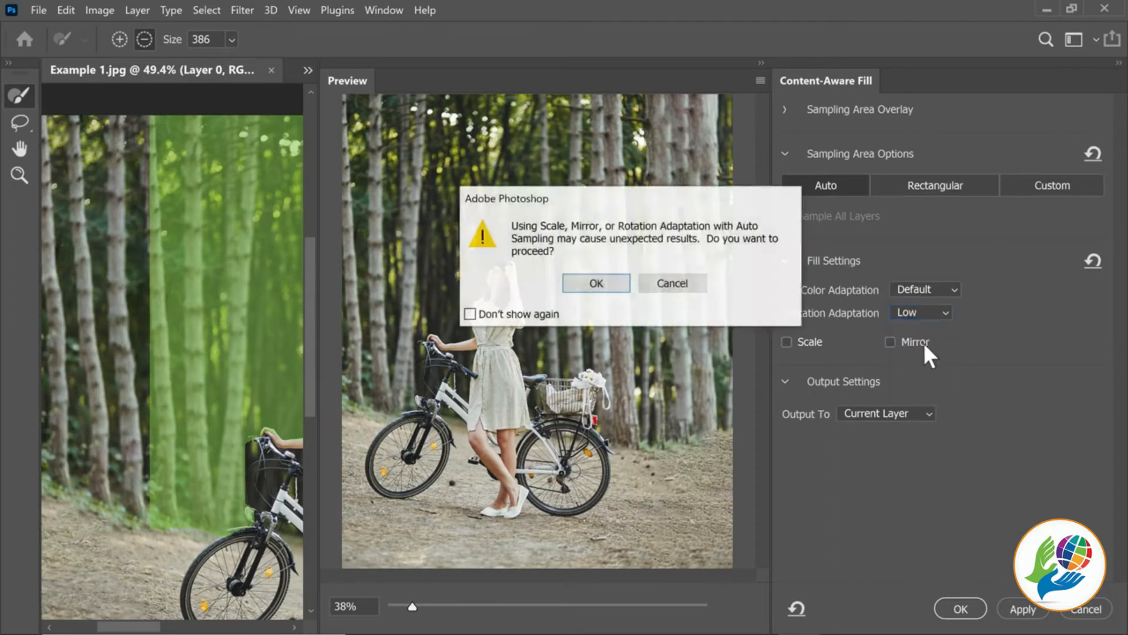
left_click(598, 284)
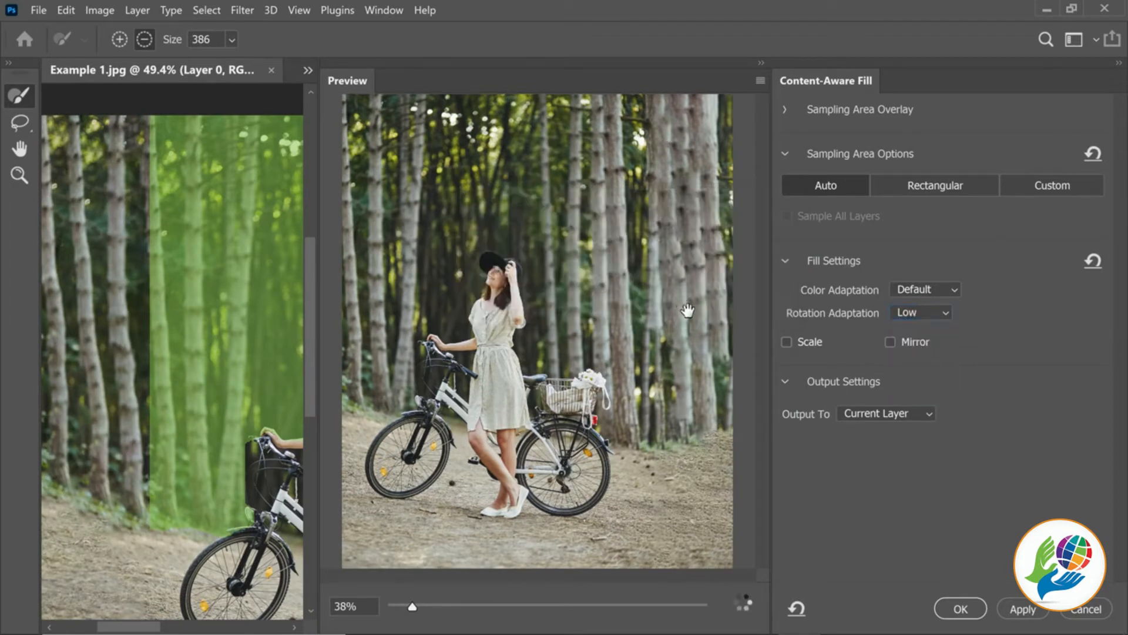
left_click(903, 294)
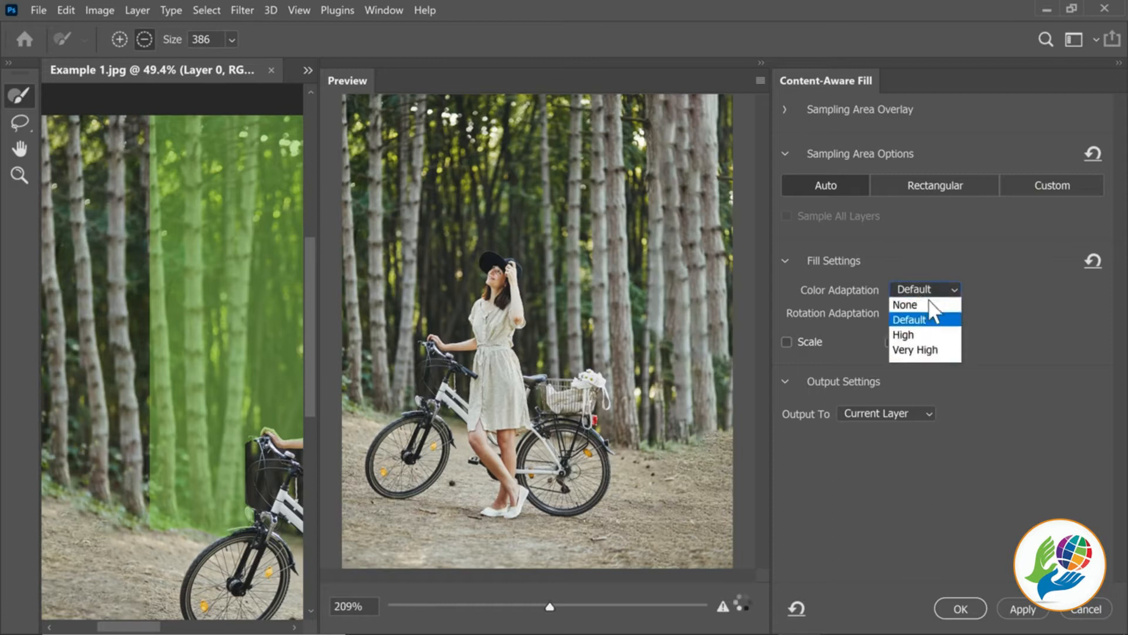
left_click(917, 338)
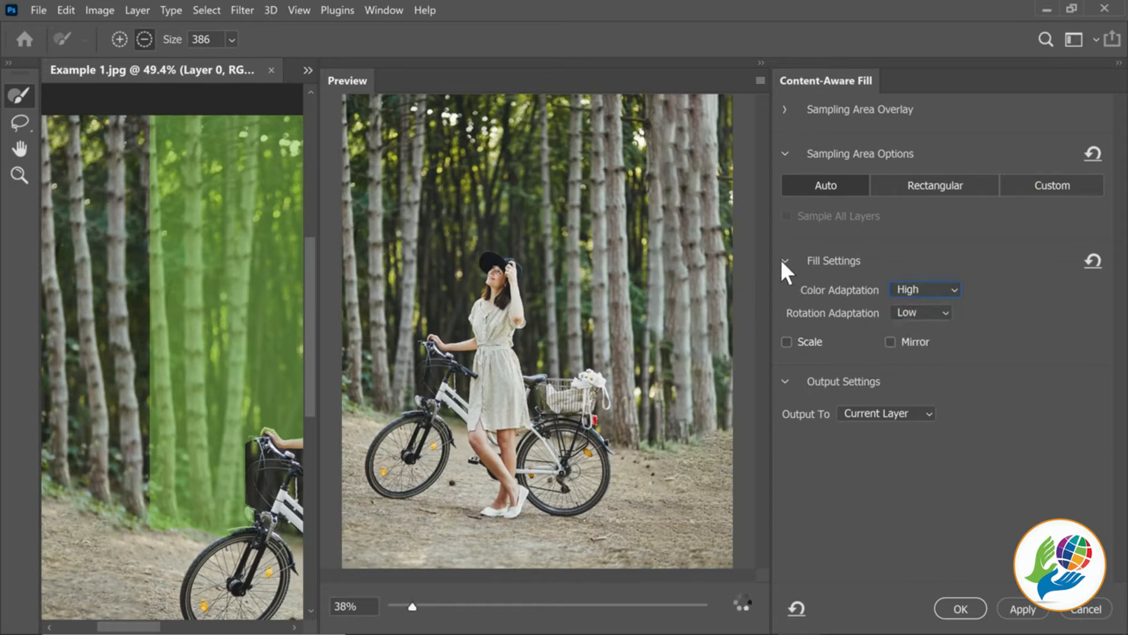
left_click(1089, 611)
Clear the trunk selection and duplicate the extended photo layer
key("ctrl+d")
left_click_drag(629, 382, 533, 334)
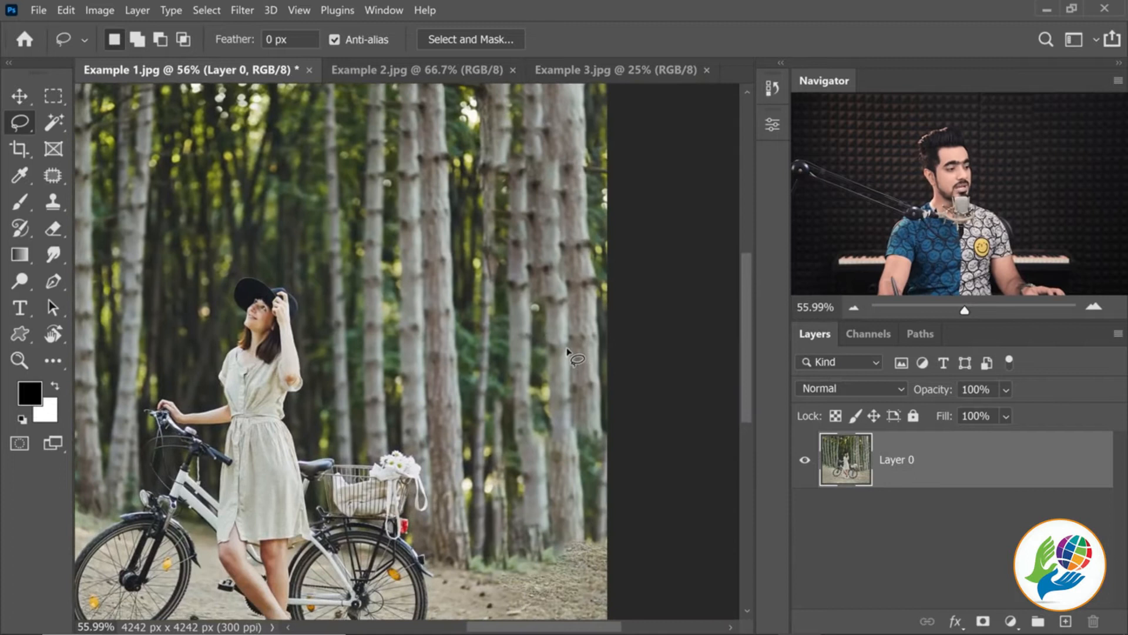
scroll(558, 359, "down", 2)
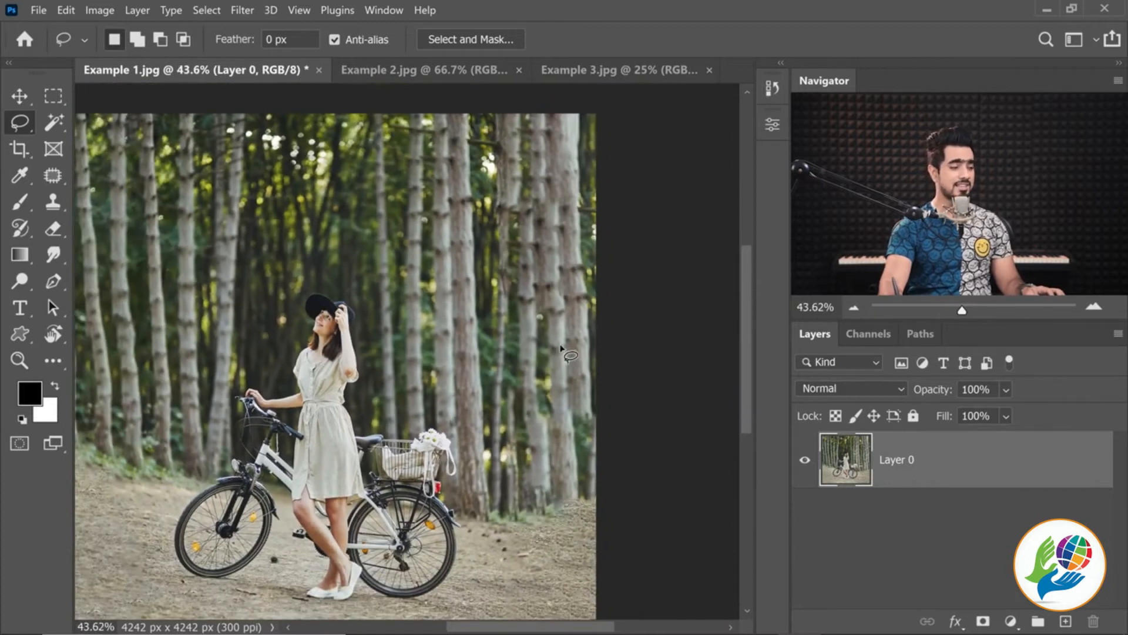
key("ctrl+0")
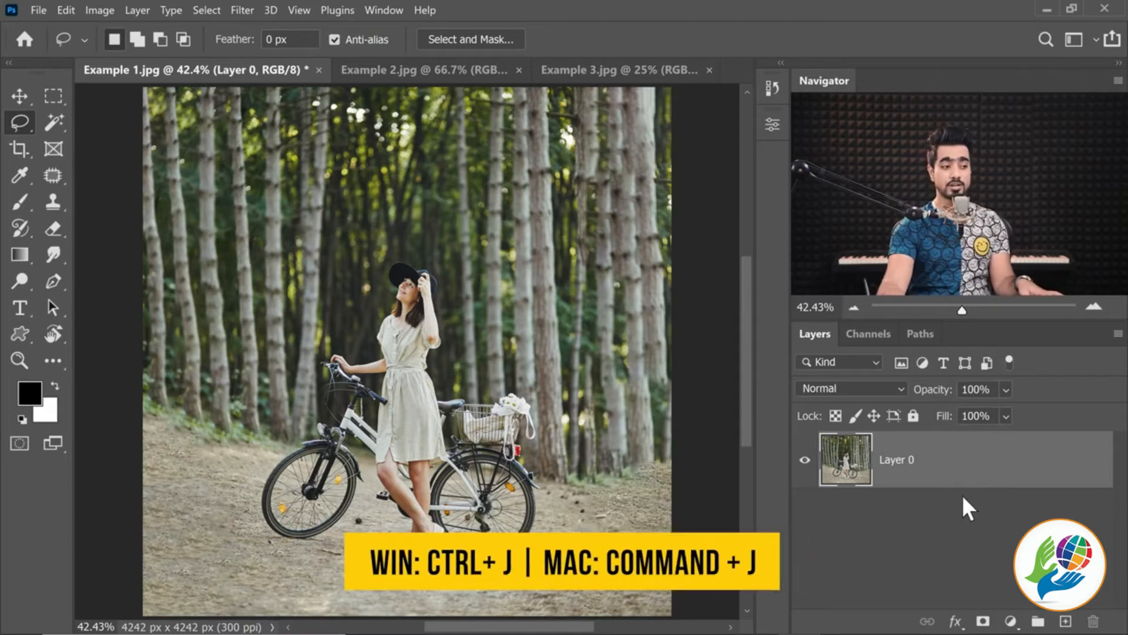
key("ctrl+j")
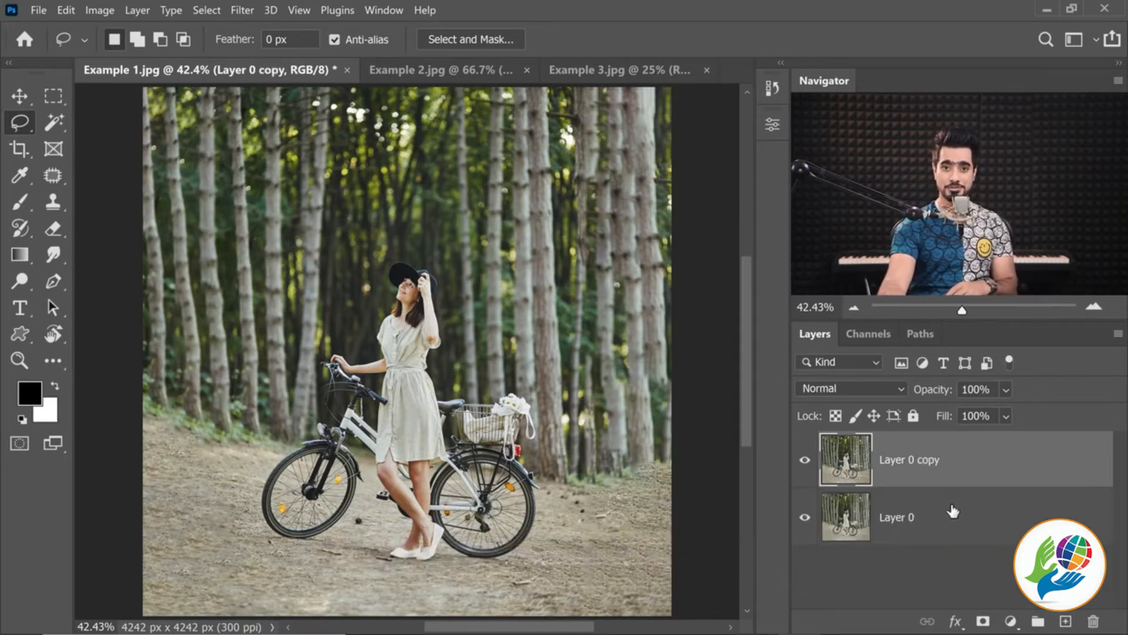
Draw a Patch Tool selection around a single full-height tree trunk to the left of the woman
left_click(53, 176)
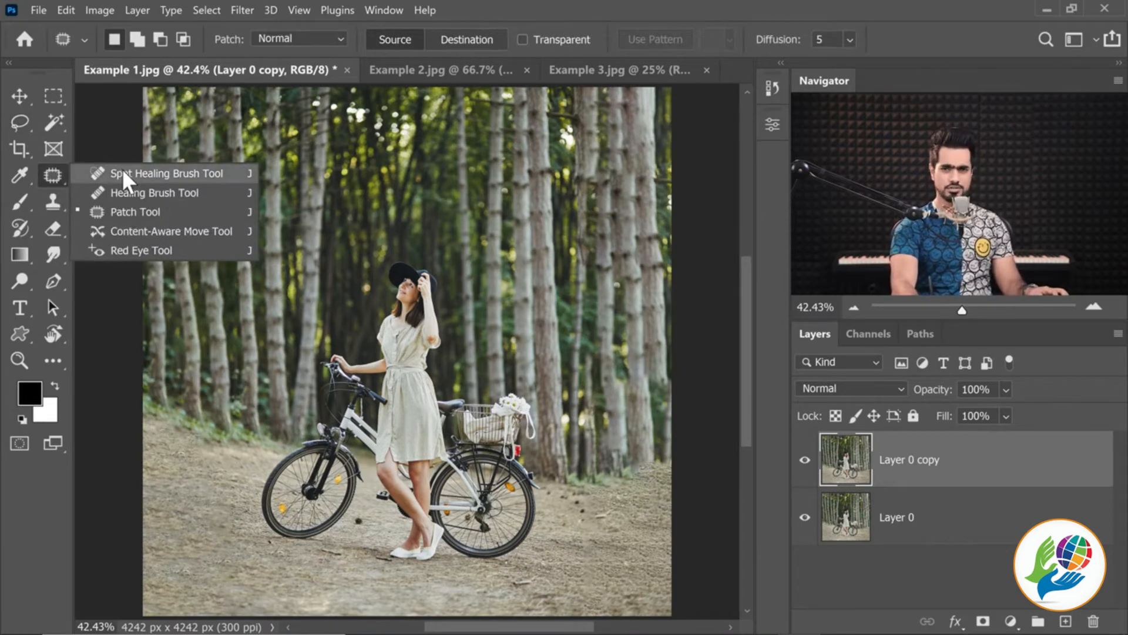
left_click(135, 211)
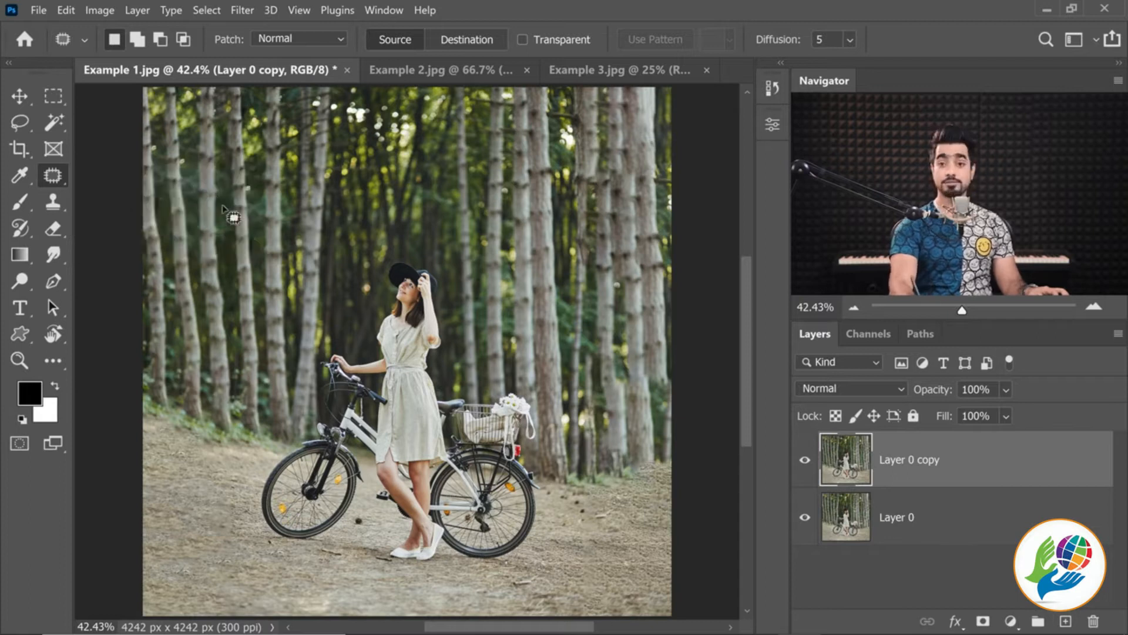
scroll(590, 179, "up", 3)
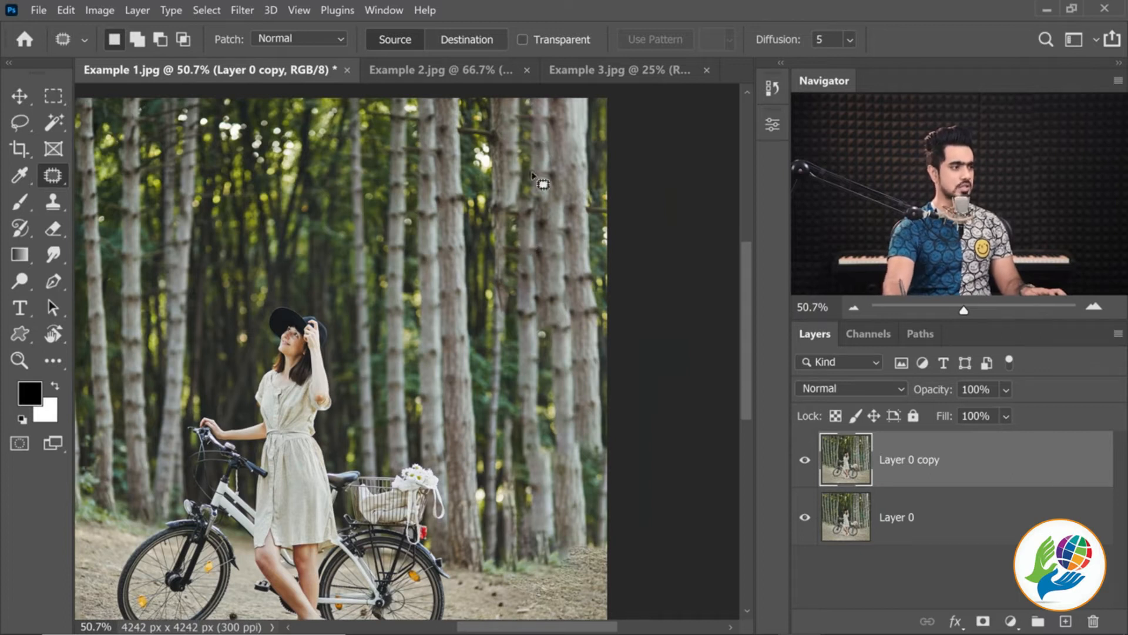
scroll(516, 389, "down", 2)
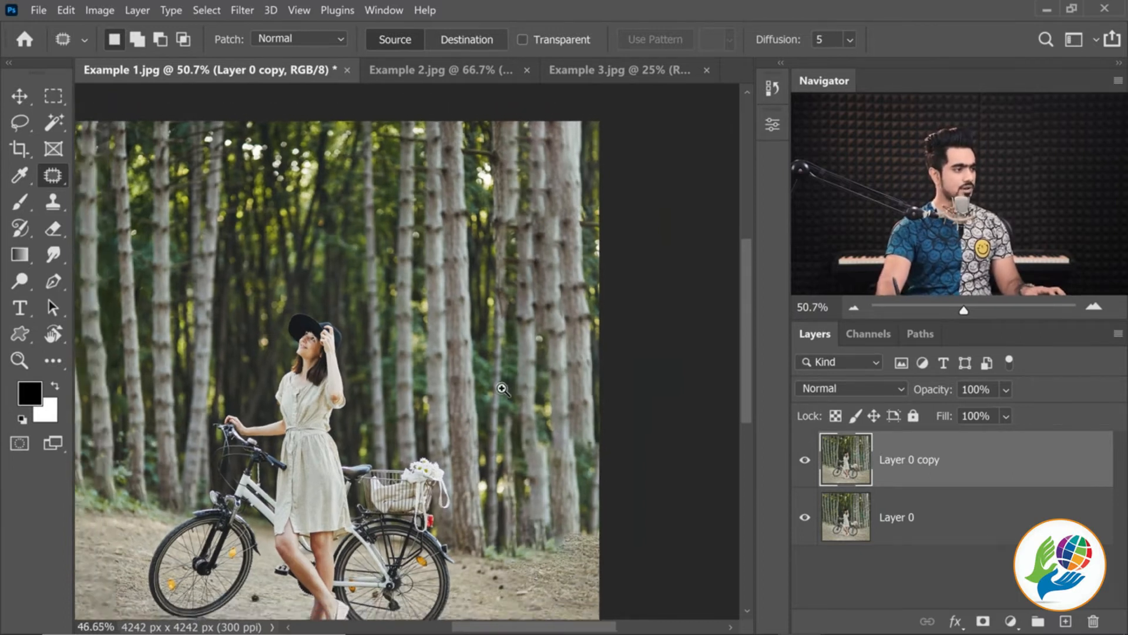
scroll(500, 388, "up", 2)
left_click_drag(494, 393, 580, 384)
scroll(580, 383, "down", 2)
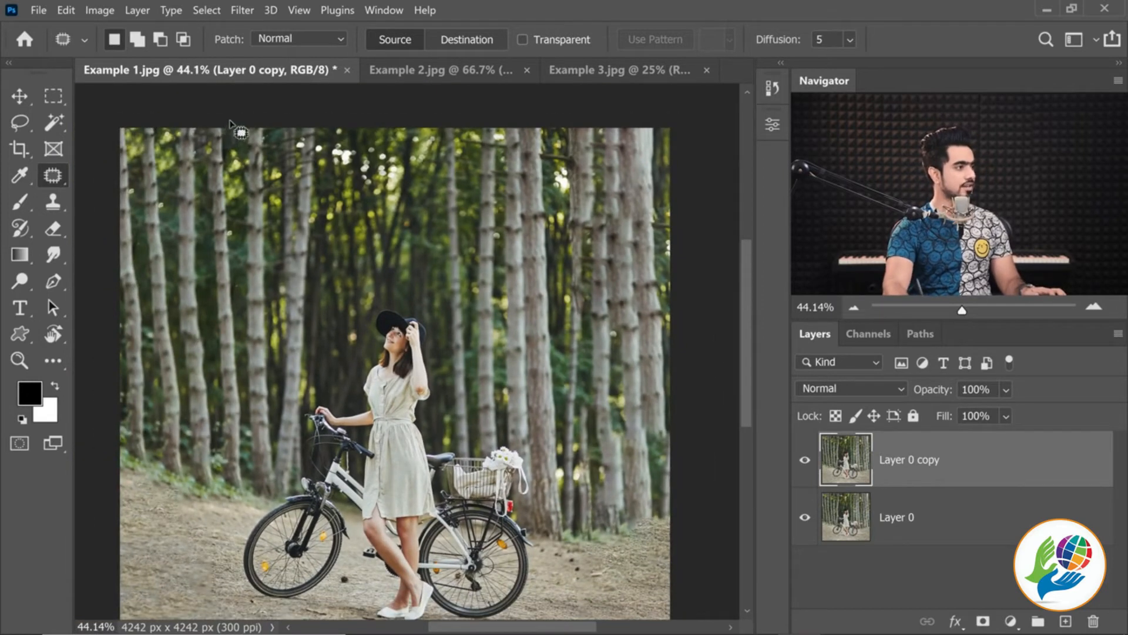
mouse_move(229, 117)
left_mouse_down()
mouse_move(201, 137)
mouse_move(202, 309)
left_mouse_up()
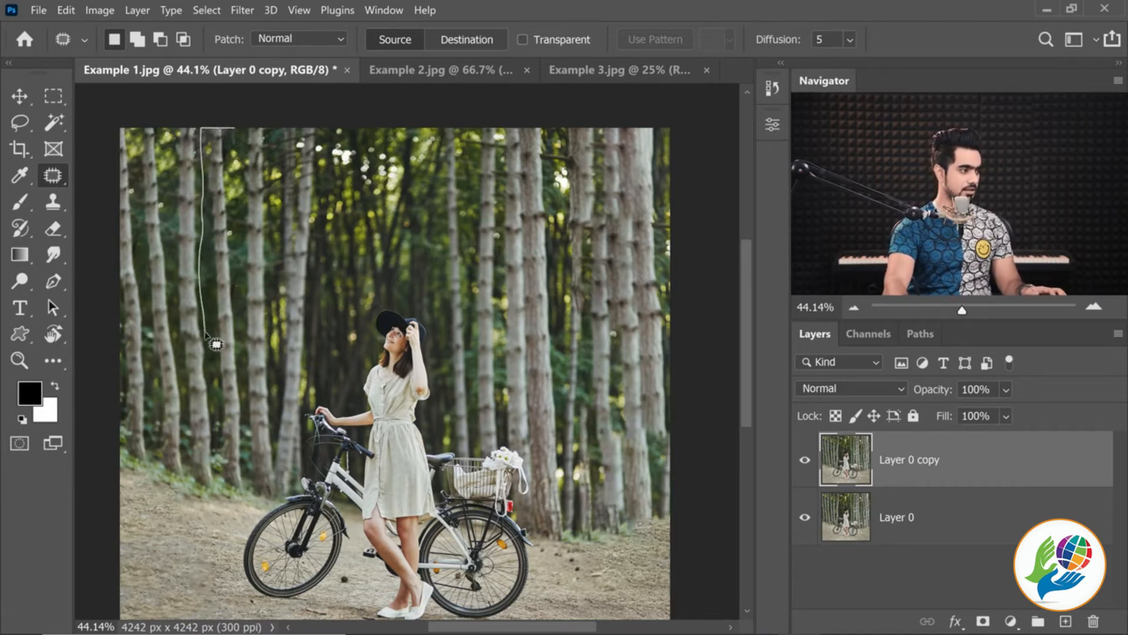
mouse_move(211, 359)
left_mouse_down()
mouse_move(212, 500)
mouse_move(232, 512)
mouse_move(253, 493)
mouse_move(247, 422)
left_mouse_up()
left_click_drag(244, 352, 237, 127)
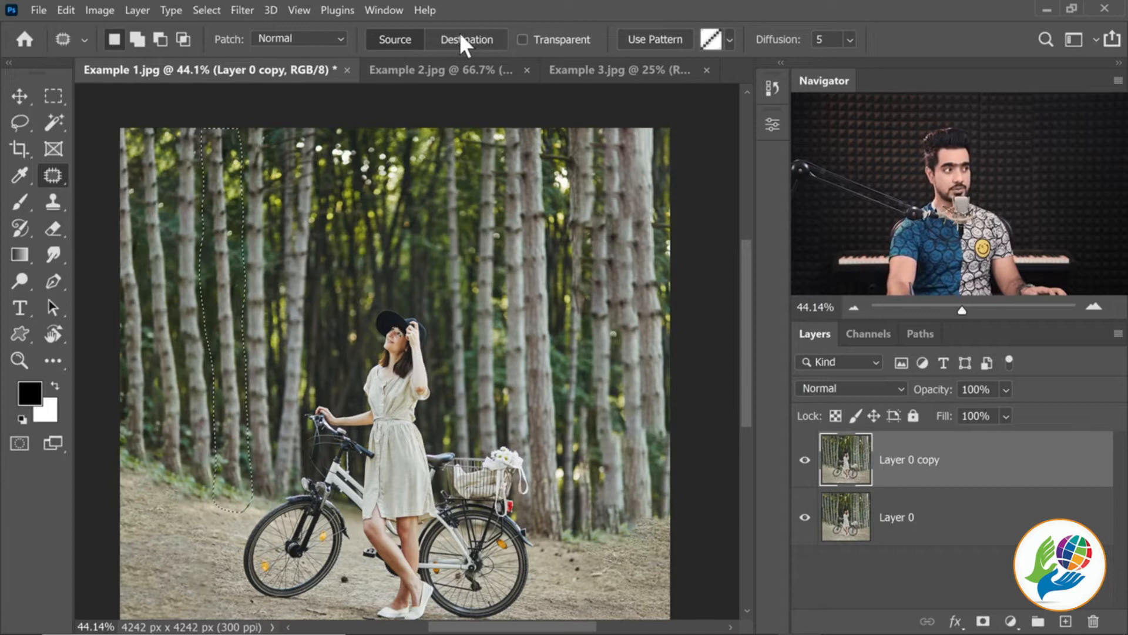
Patch in Destination mode, copying the selected trunk over the repeated trees just right of the woman, and clear the selection
left_click_drag(218, 274, 573, 319)
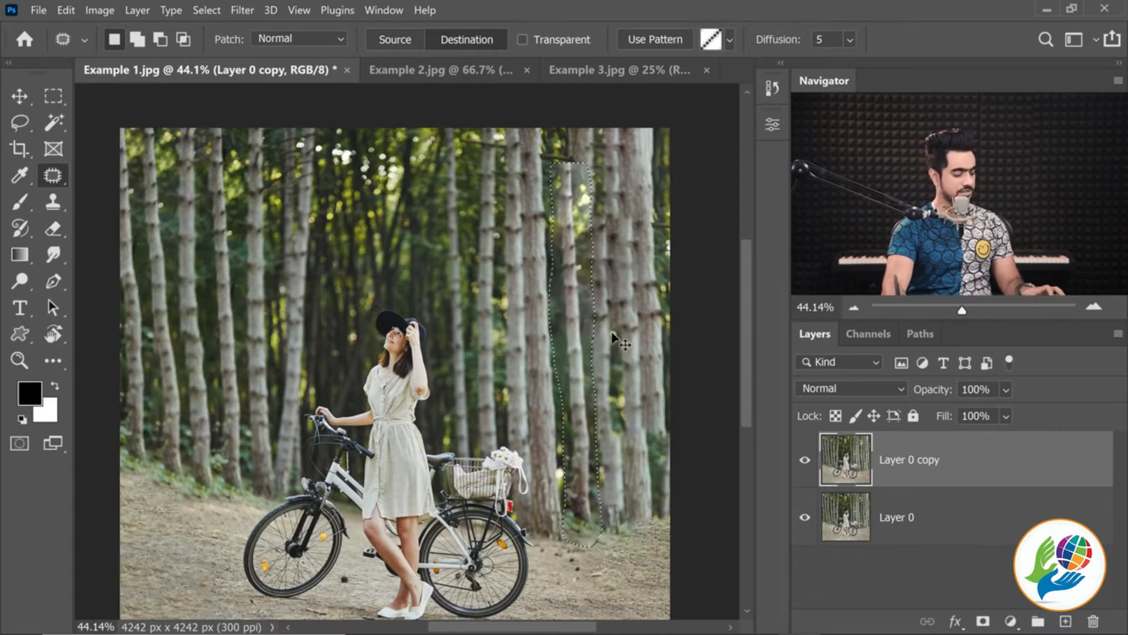
key("ctrl+d")
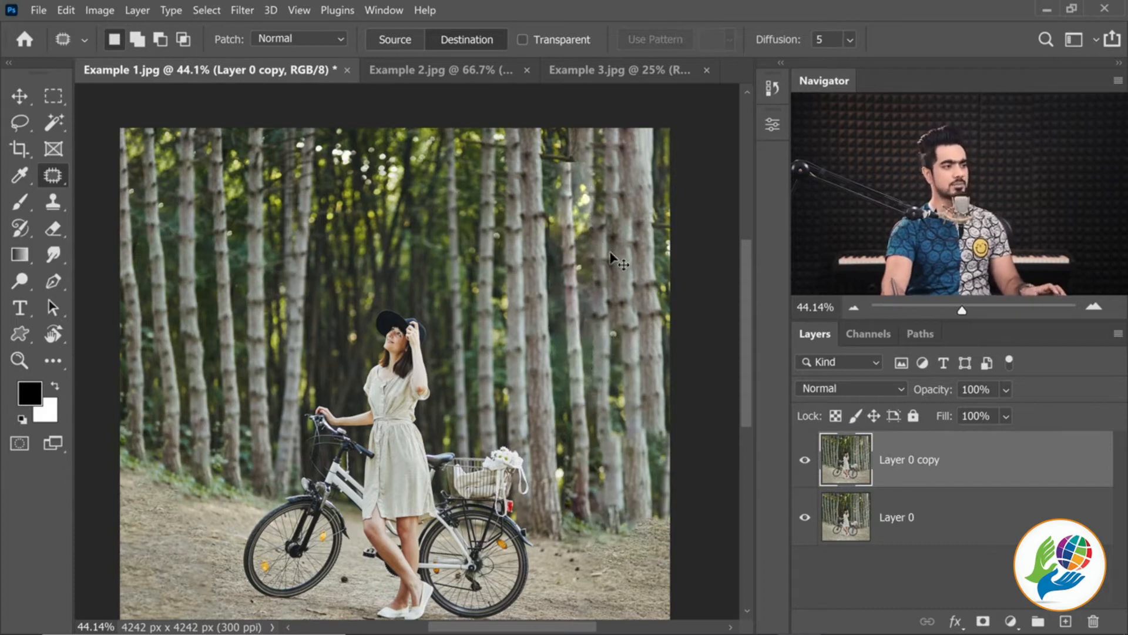
left_click_drag(590, 232, 607, 232)
left_click_drag(599, 233, 529, 290)
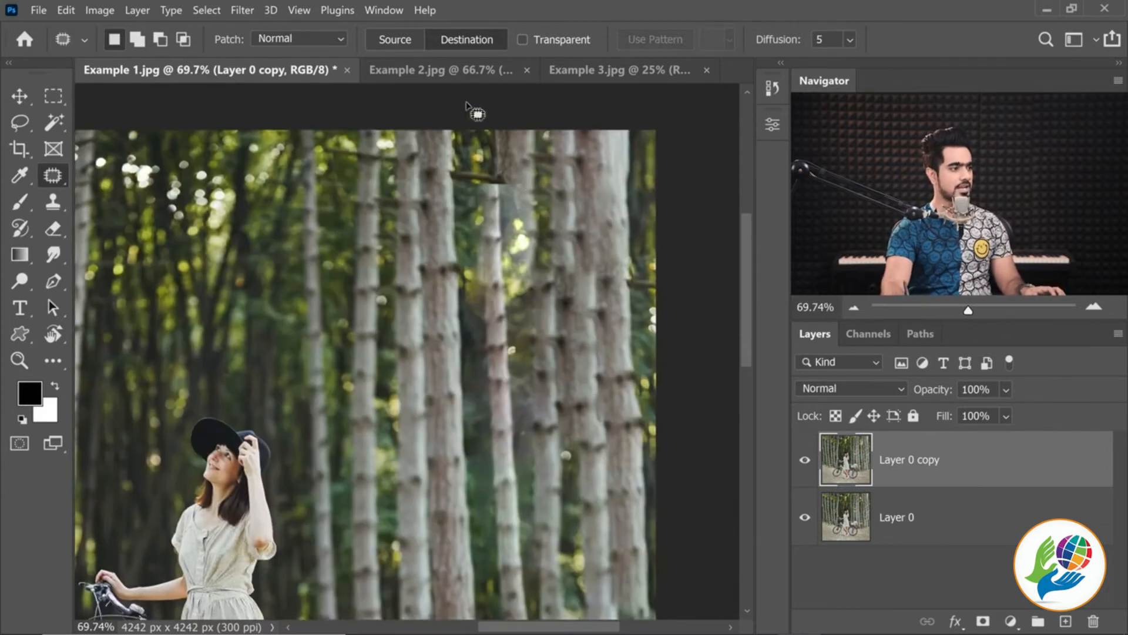
mouse_move(517, 224)
left_mouse_down()
mouse_move(482, 229)
mouse_move(502, 228)
left_mouse_up()
left_click_drag(566, 511, 521, 401)
left_click_drag(345, 222, 335, 222)
left_click_drag(330, 273, 396, 276)
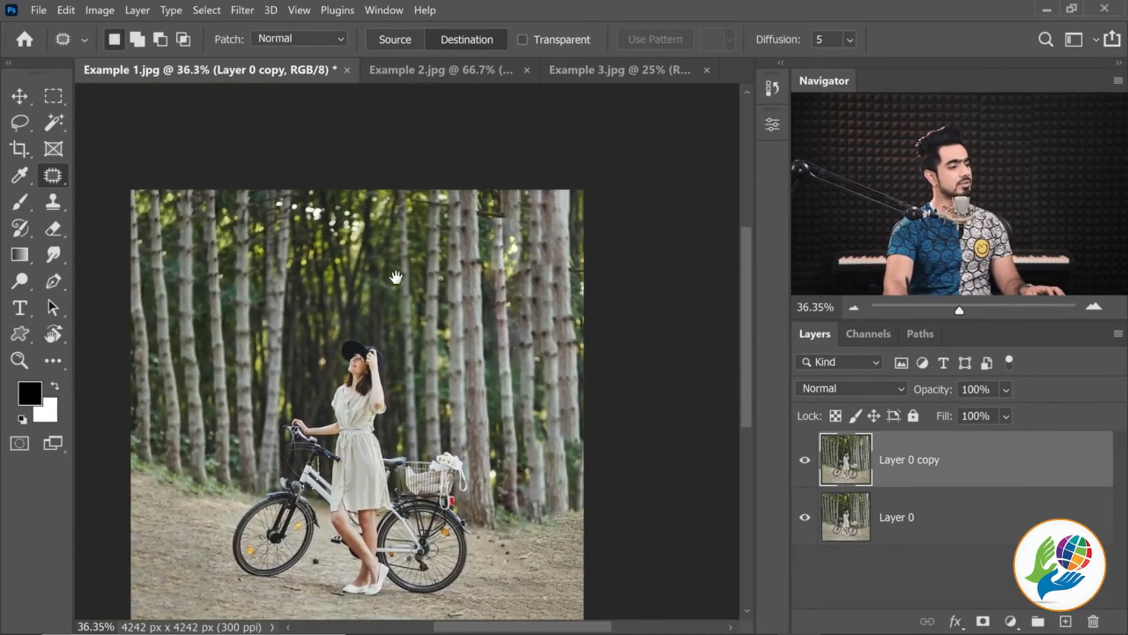
Draw a lasso selection around the broken branch and hard edge at the top of the copied trunk
left_click(20, 130)
left_click(105, 121)
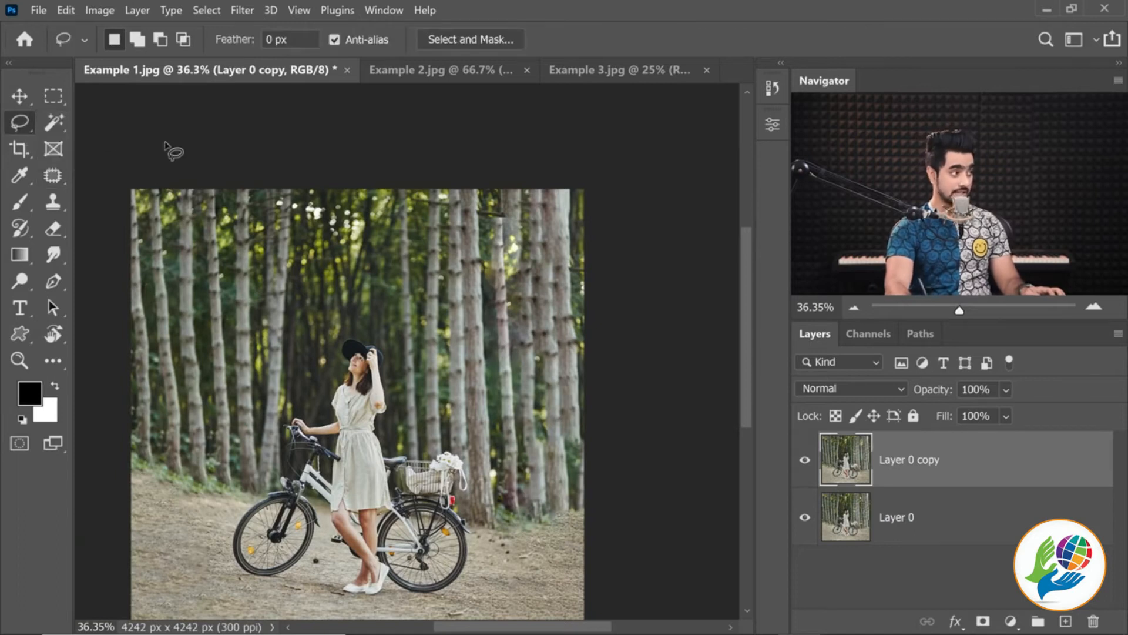
left_click_drag(505, 201, 516, 201)
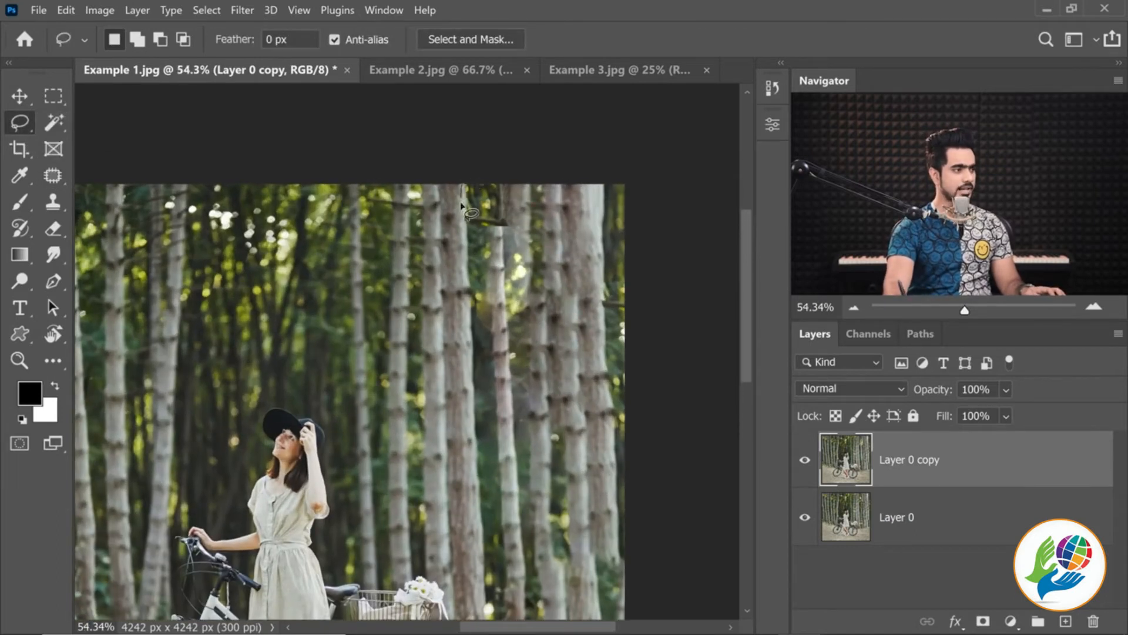
left_click_drag(508, 240, 520, 147)
key("ctrl+d")
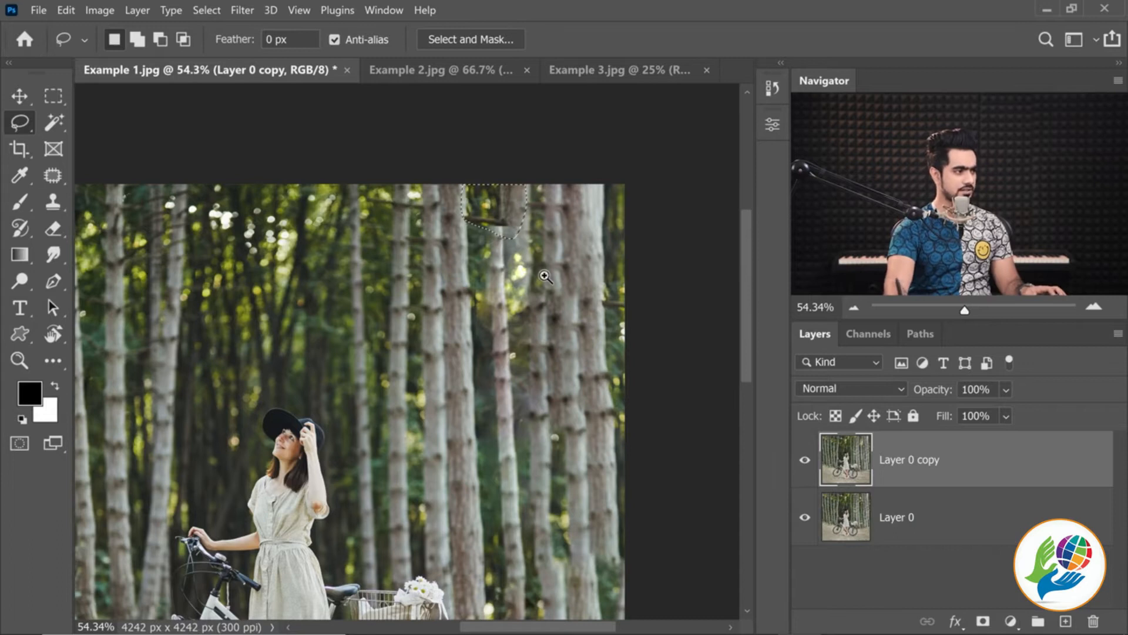
Add a second, narrow lasso selection partway down the trees to the right of the copied trunk
left_click_drag(546, 276, 539, 278)
left_click_drag(529, 288, 472, 173)
mouse_move(507, 273)
left_mouse_down()
mouse_move(511, 330)
mouse_move(489, 292)
mouse_move(487, 412)
mouse_move(506, 290)
left_mouse_up()
key("ctrl+d")
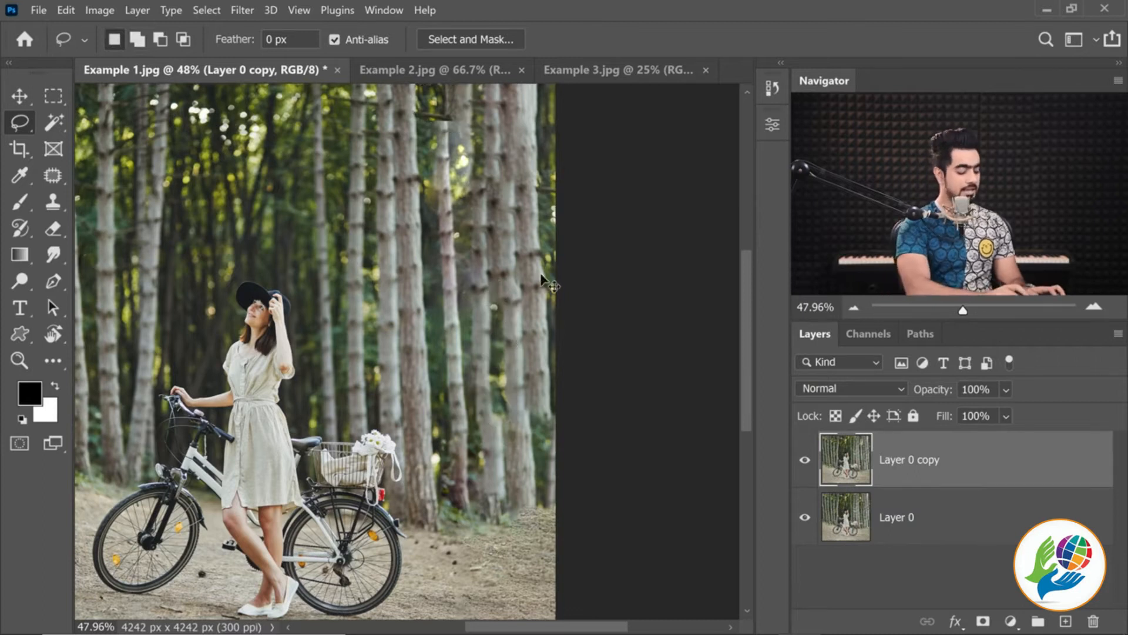
Content-Aware Fill both selected areas with default color adaptation and no rotation adaptation, output to Current Layer, and clear the selection
key("ctrl+0")
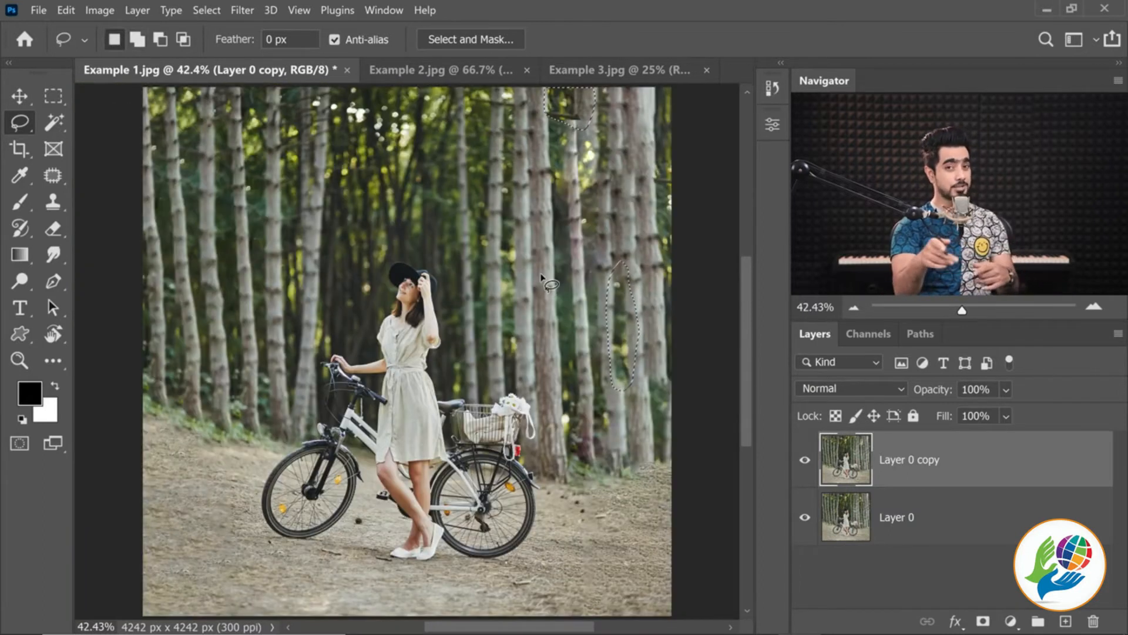
left_click(67, 10)
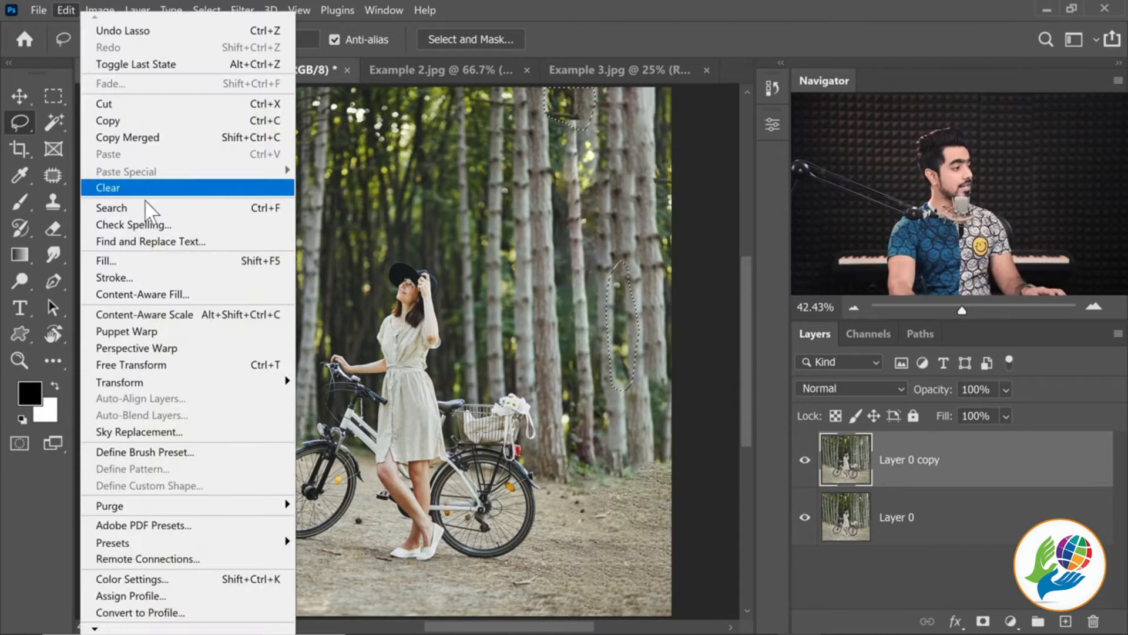
left_click(170, 294)
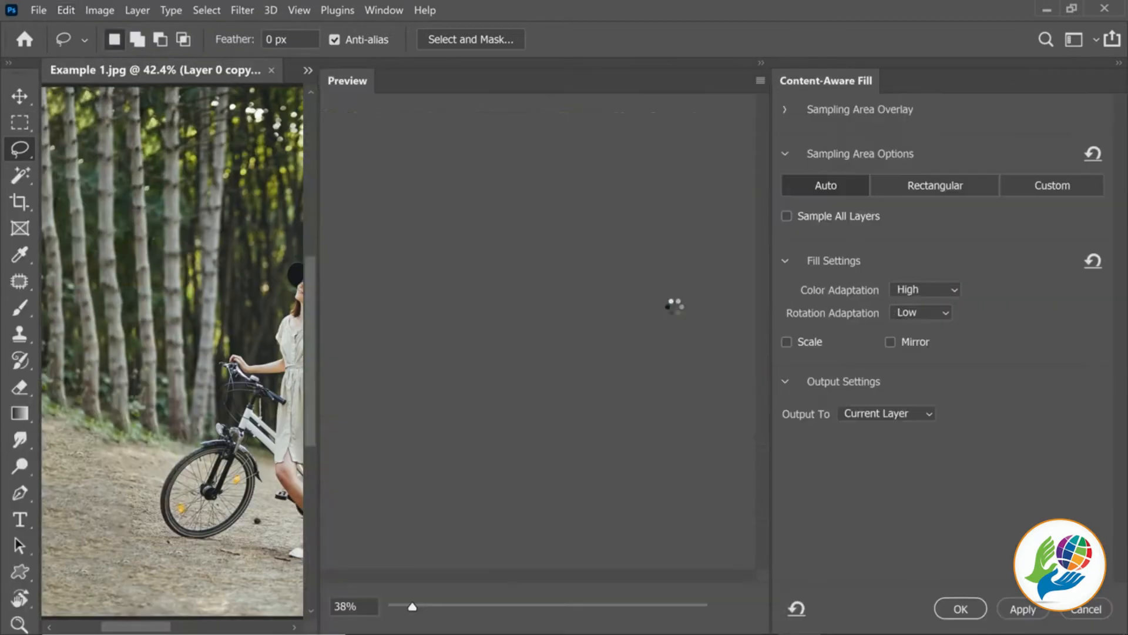
scroll(634, 191, "up", 5)
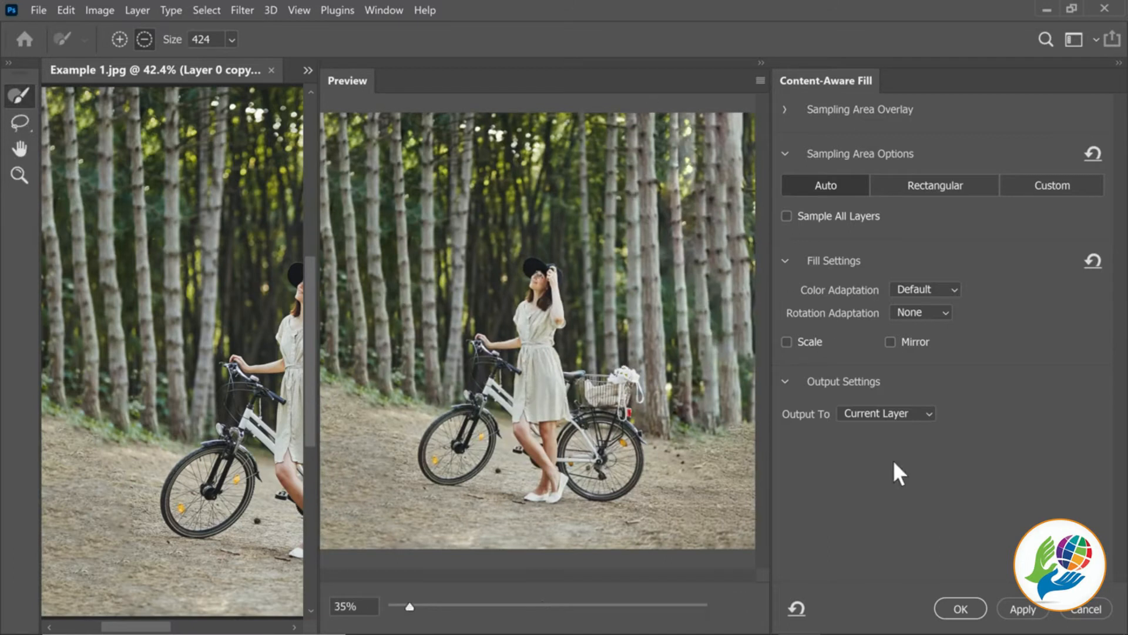
left_click(959, 608)
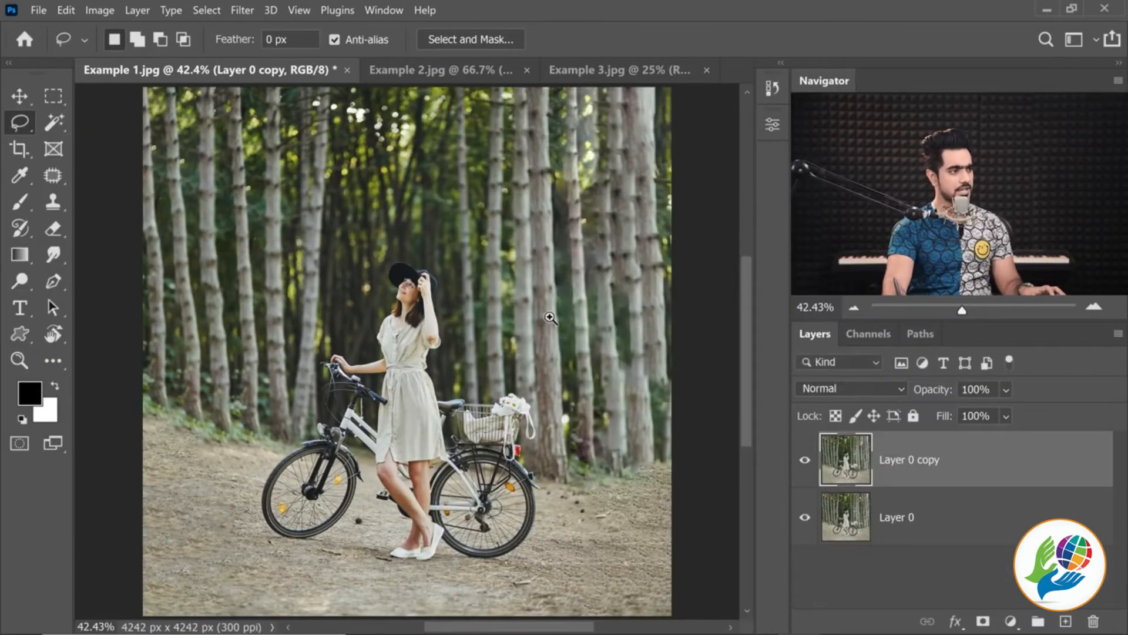
scroll(476, 296, "down", 2)
scroll(552, 358, "up", 2)
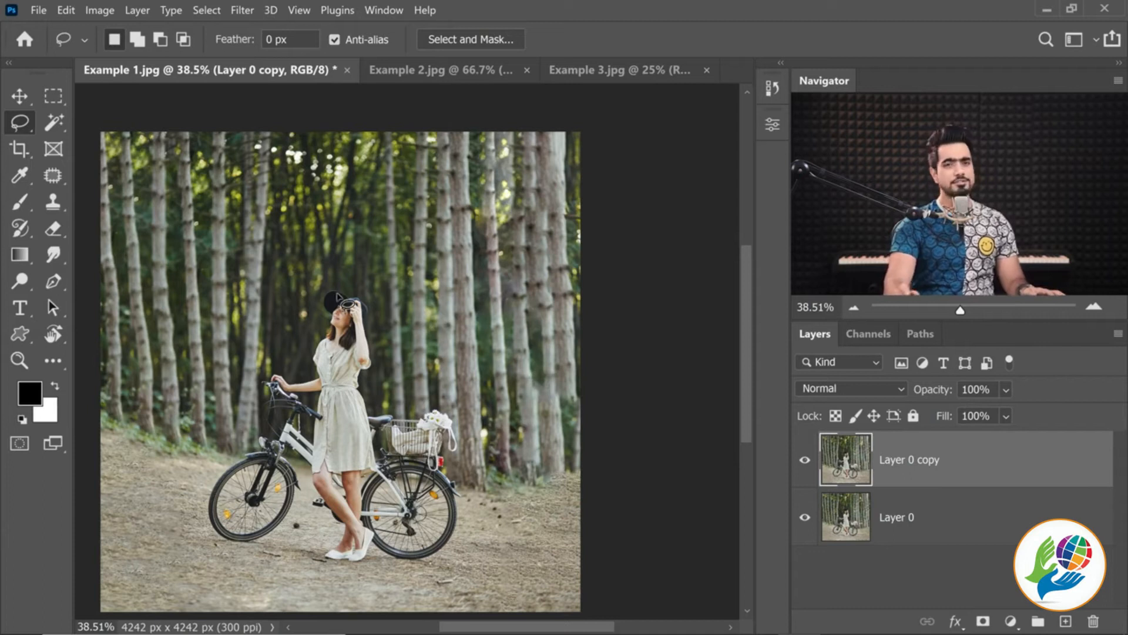
scroll(338, 294, "up", 1)
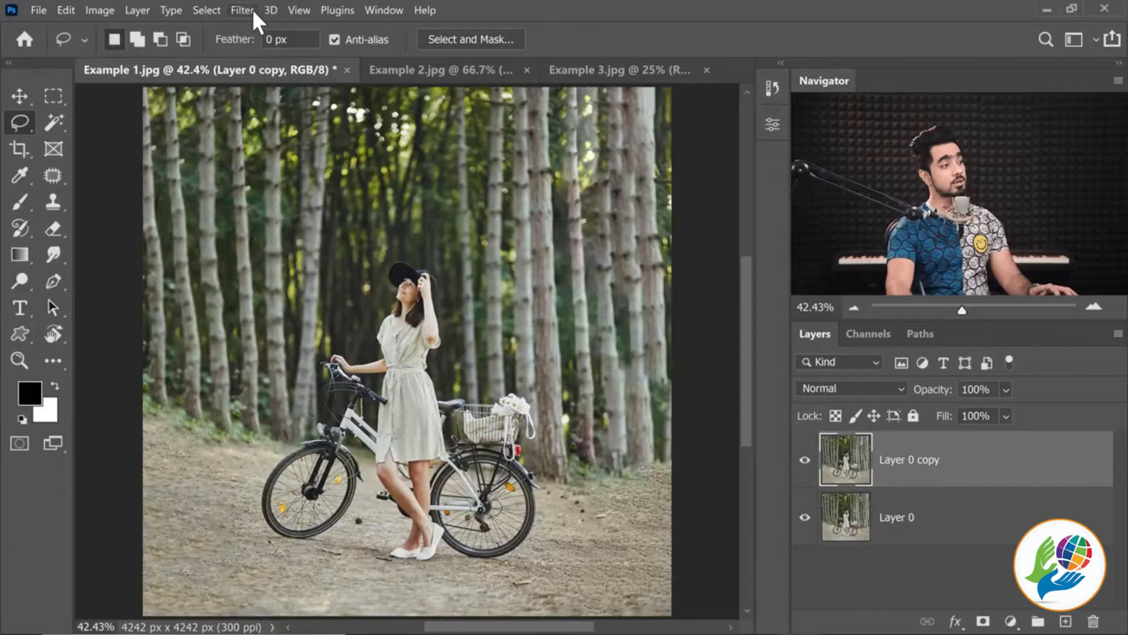
Convert Layer 0 copy into a smart object for re-editable smart filters
left_click(244, 11)
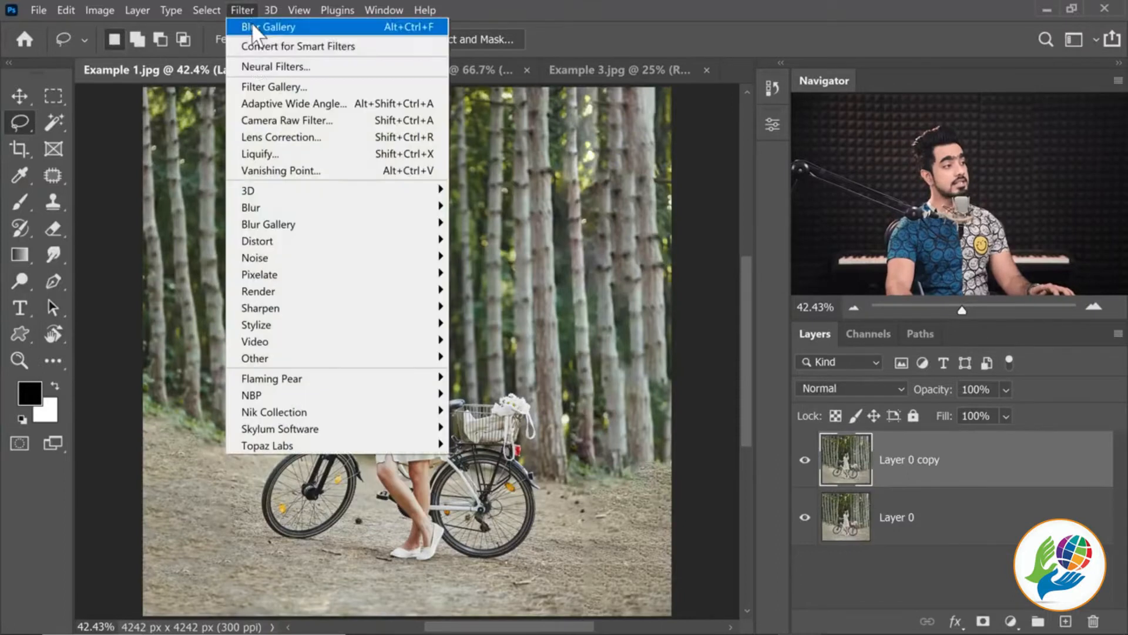
left_click(257, 50)
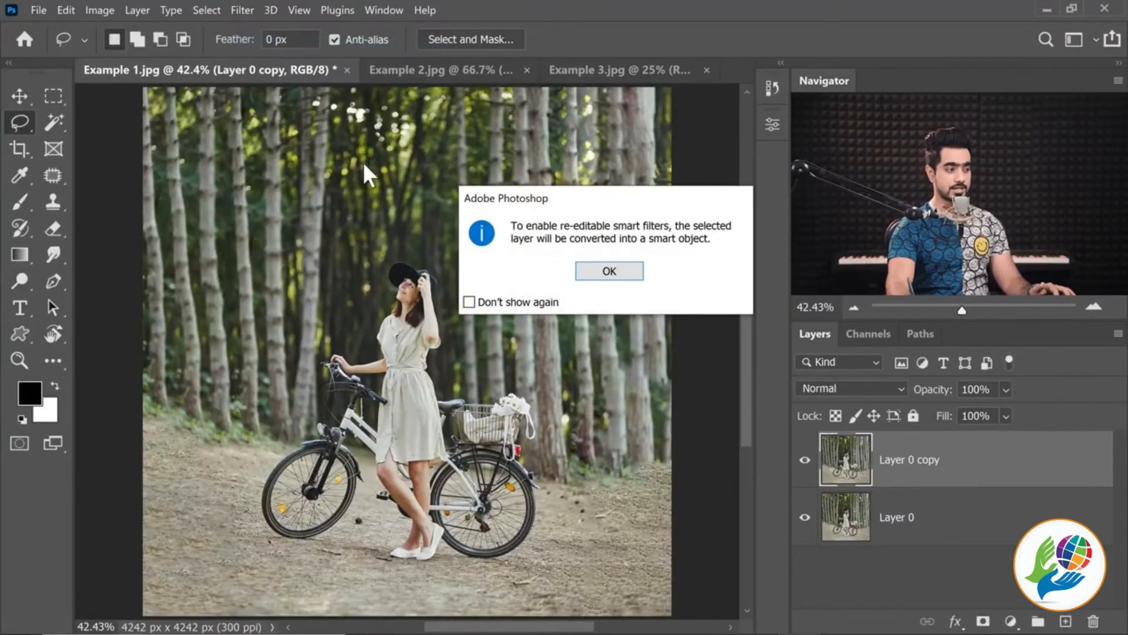
left_click(610, 271)
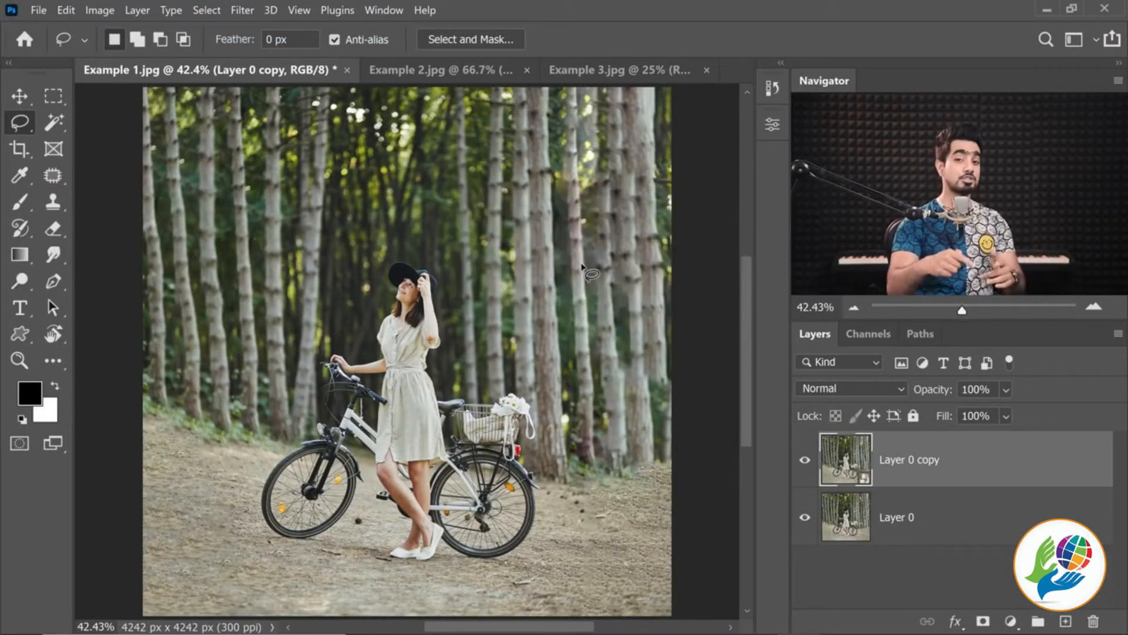
Start an Iris Blur on Layer 0 copy and enlarge its ellipse around the woman almost to the photo's edges
left_click(243, 11)
mouse_move(357, 231)
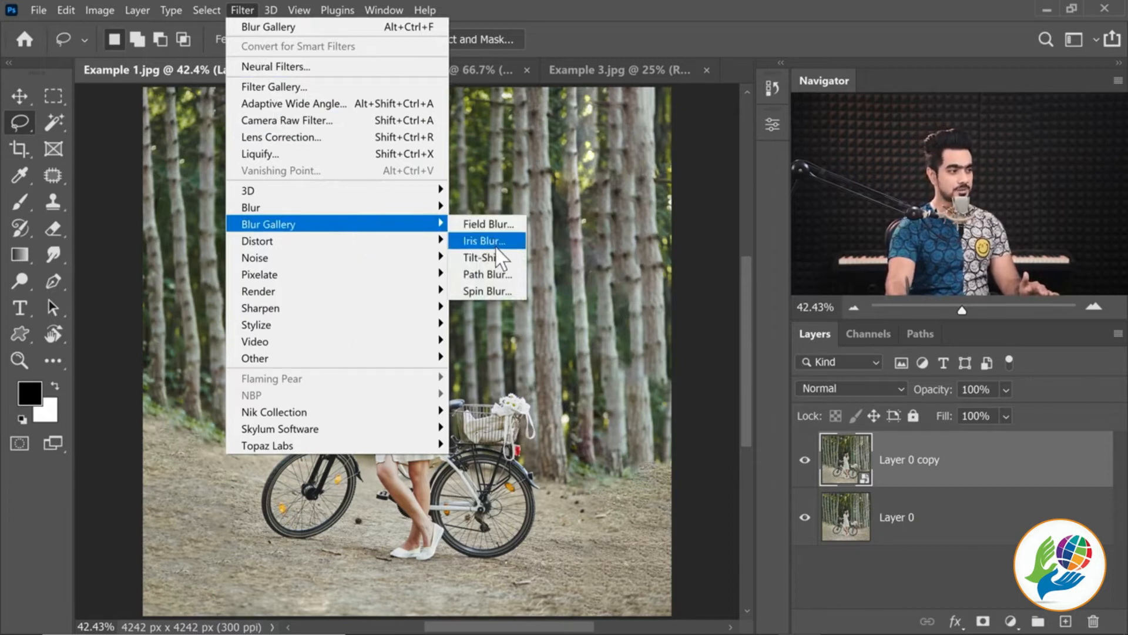
left_click(483, 241)
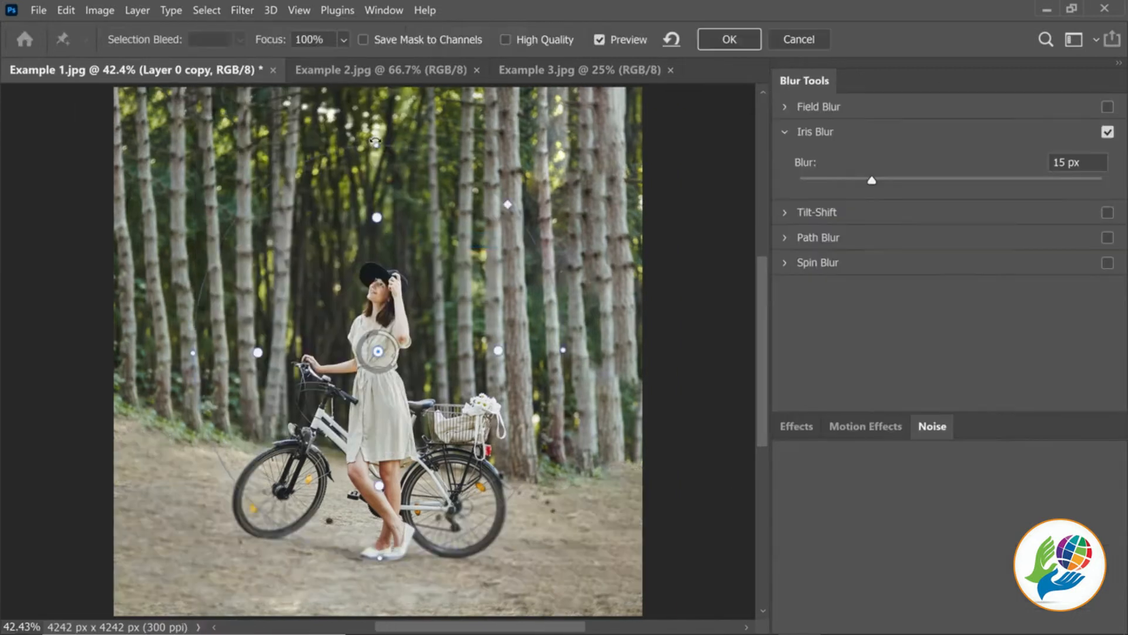
left_click_drag(563, 351, 614, 351)
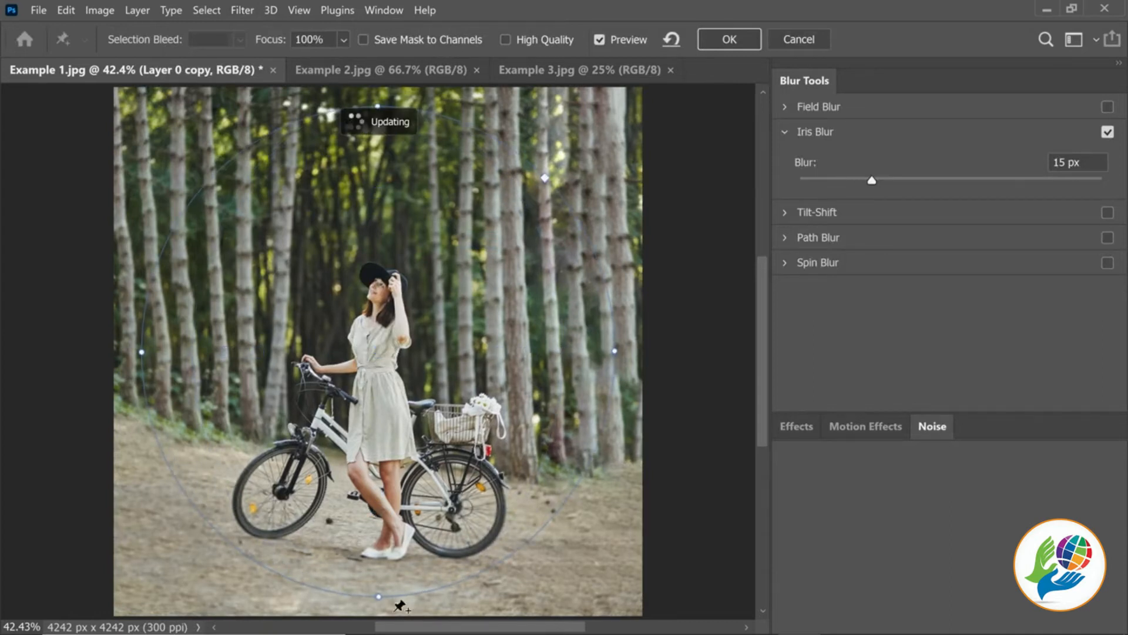
scroll(415, 447, "down", 3)
left_click_drag(398, 533, 399, 542)
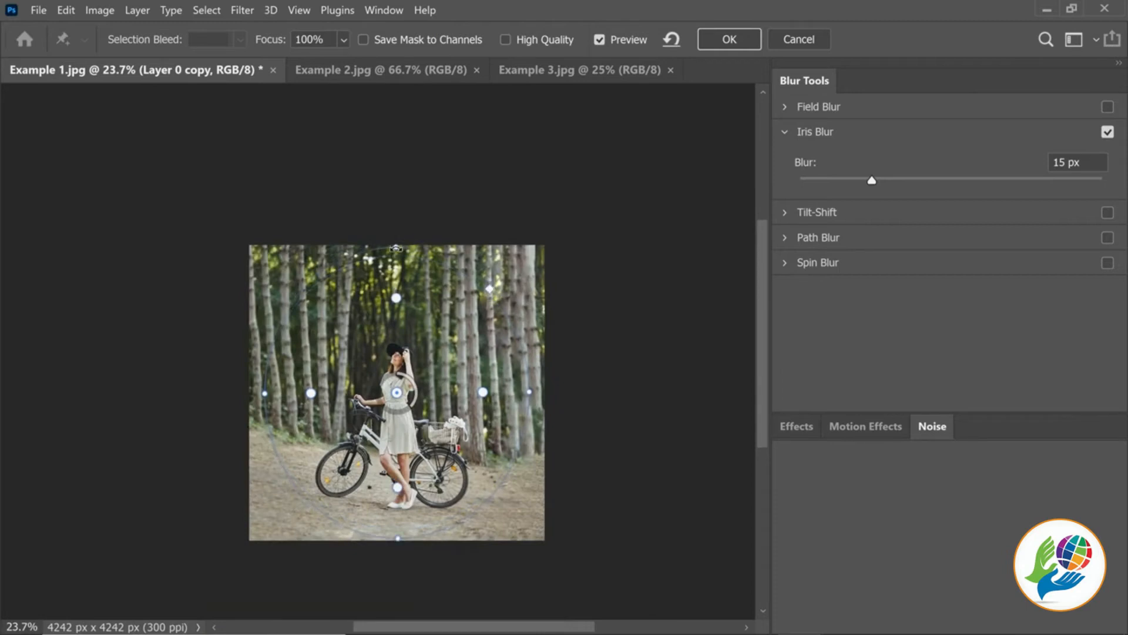
Adjust the iris's four feather points individually, bringing the upper and side ones closer to the woman and the lower one below her feet
scroll(403, 370, "up", 2)
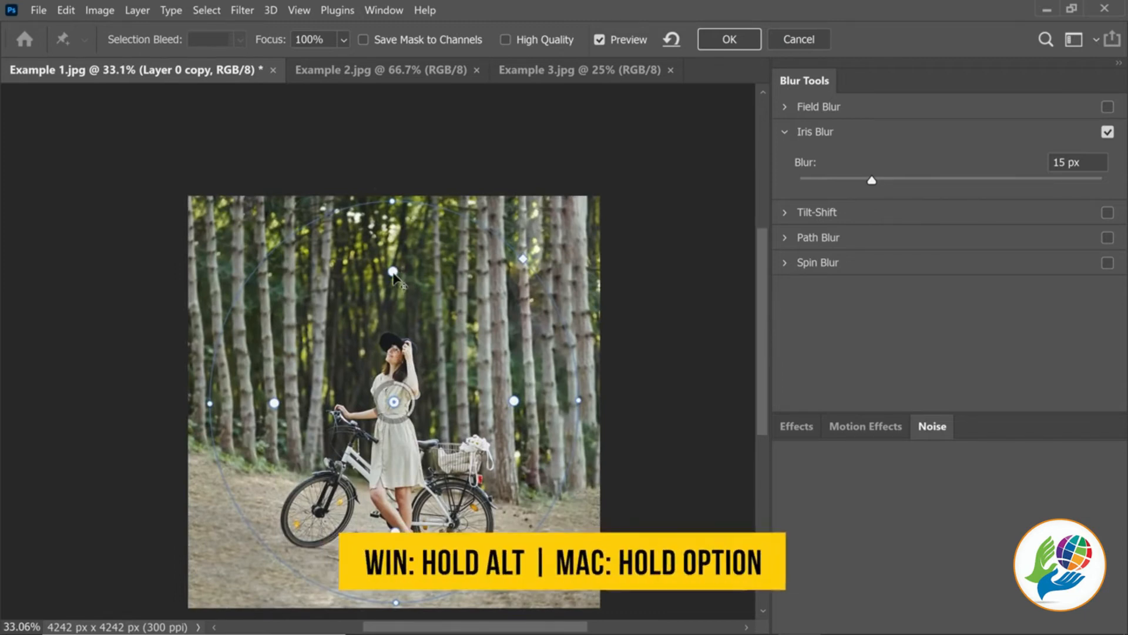
left_click_drag(394, 273, 396, 293)
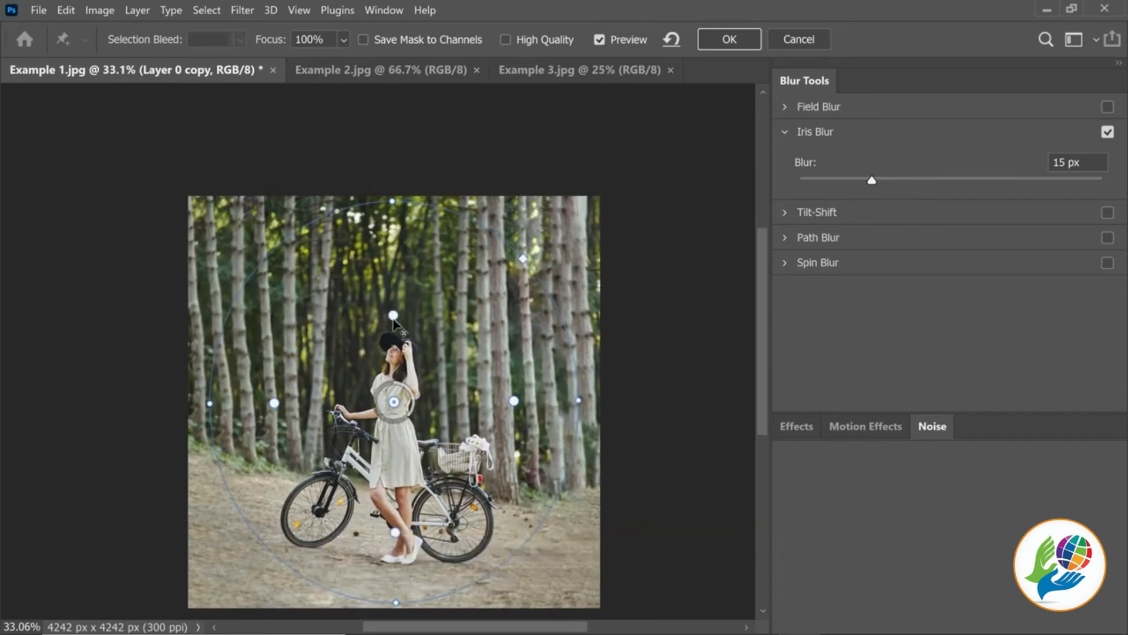
left_click_drag(274, 403, 333, 404)
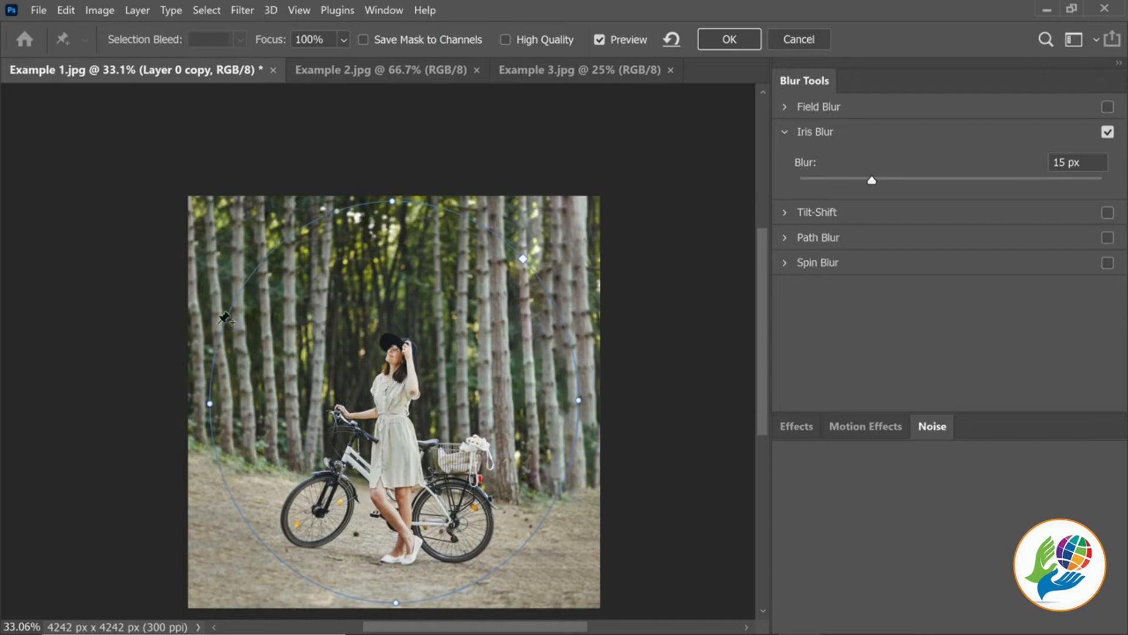
left_click_drag(520, 399, 477, 409)
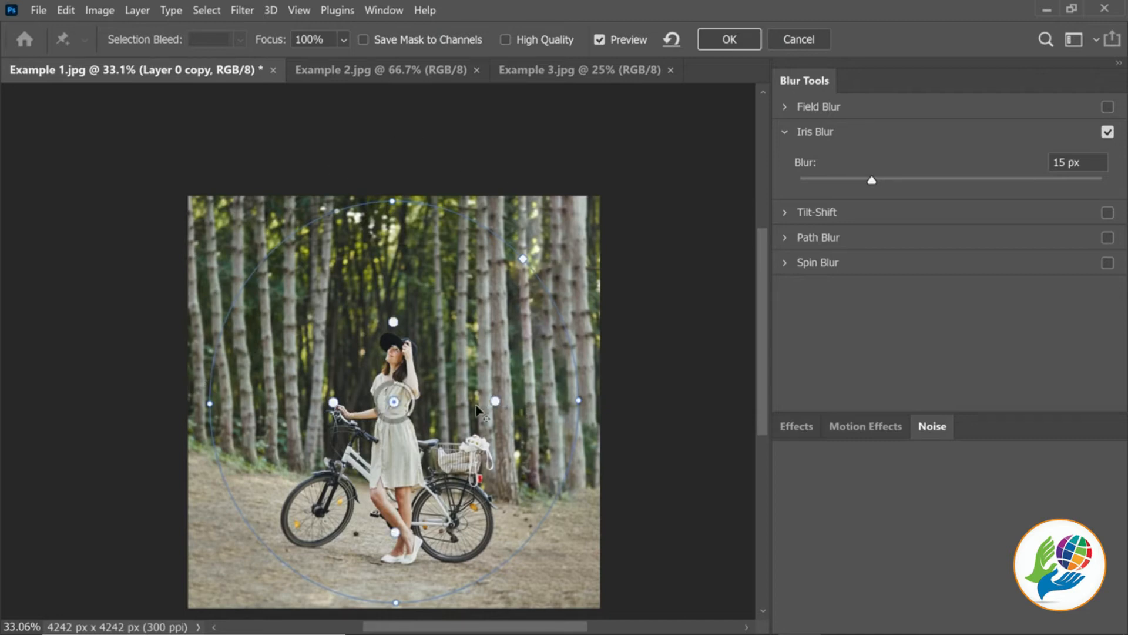
left_click_drag(395, 532, 398, 578)
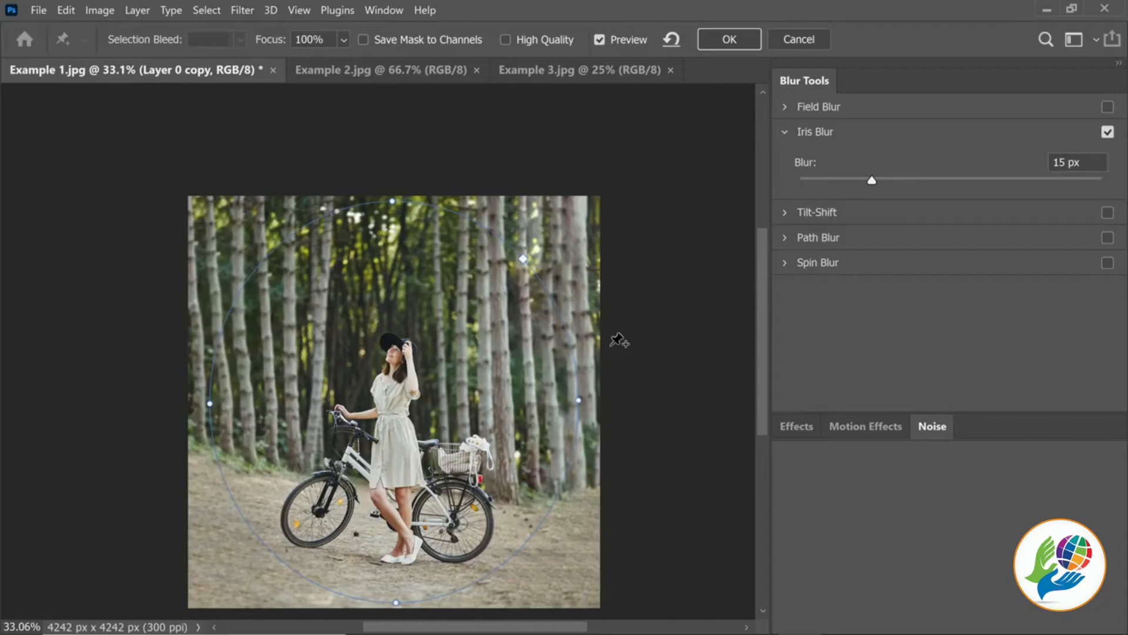
Set the Iris Blur to 35 px, bring the feather point on the handlebar side closer to the woman, and apply the filter
left_click_drag(874, 182, 923, 189)
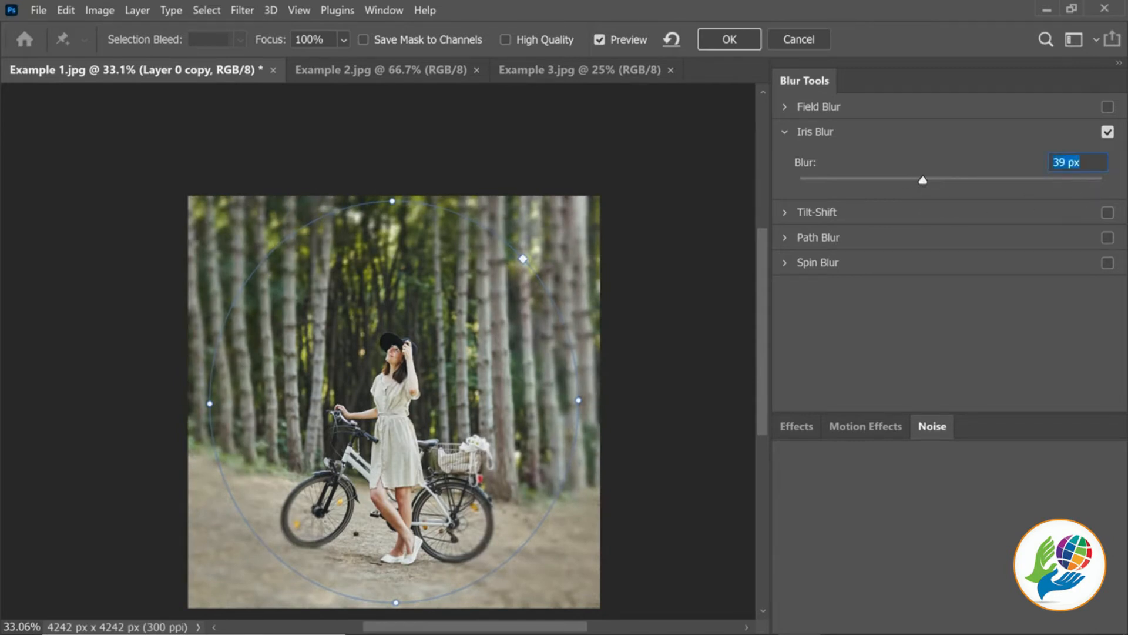
type("35")
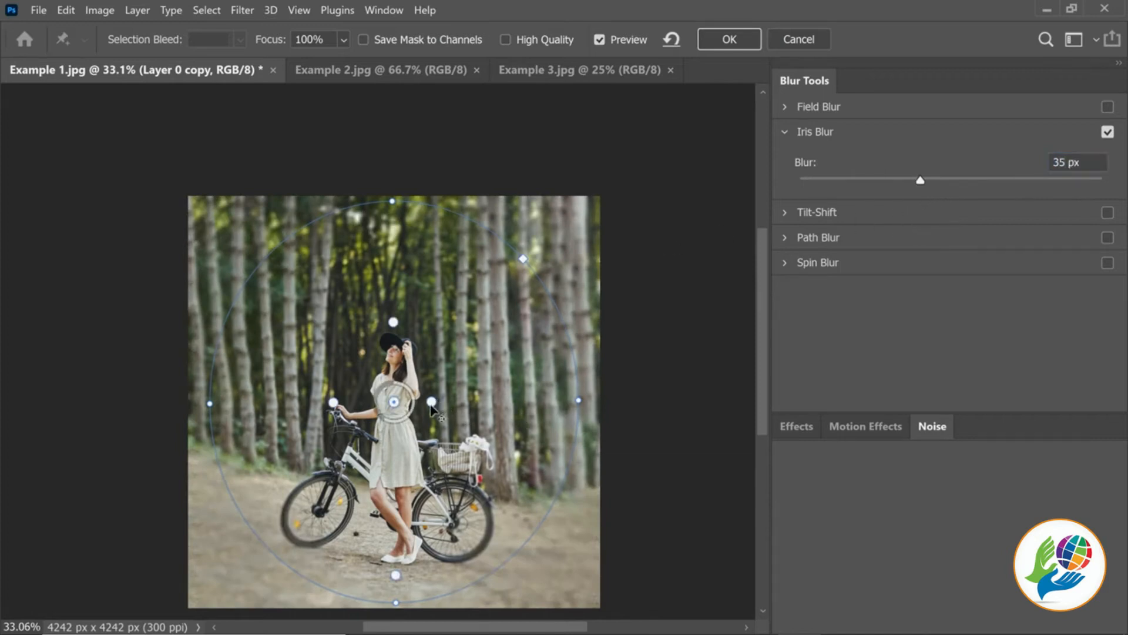
left_click_drag(351, 404, 361, 405)
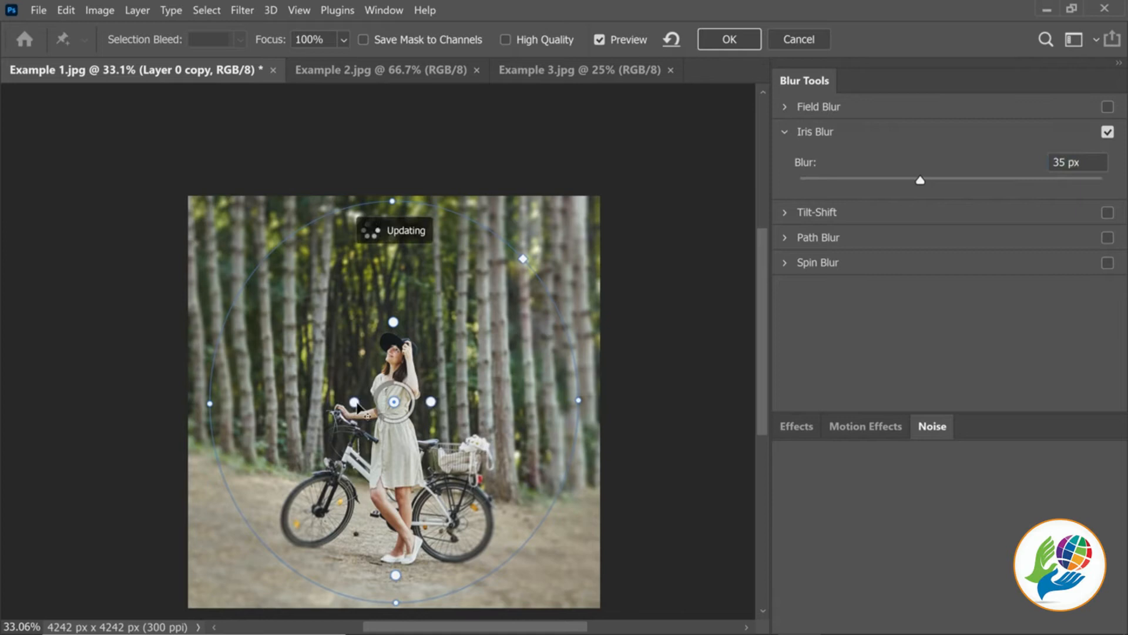
key("Return")
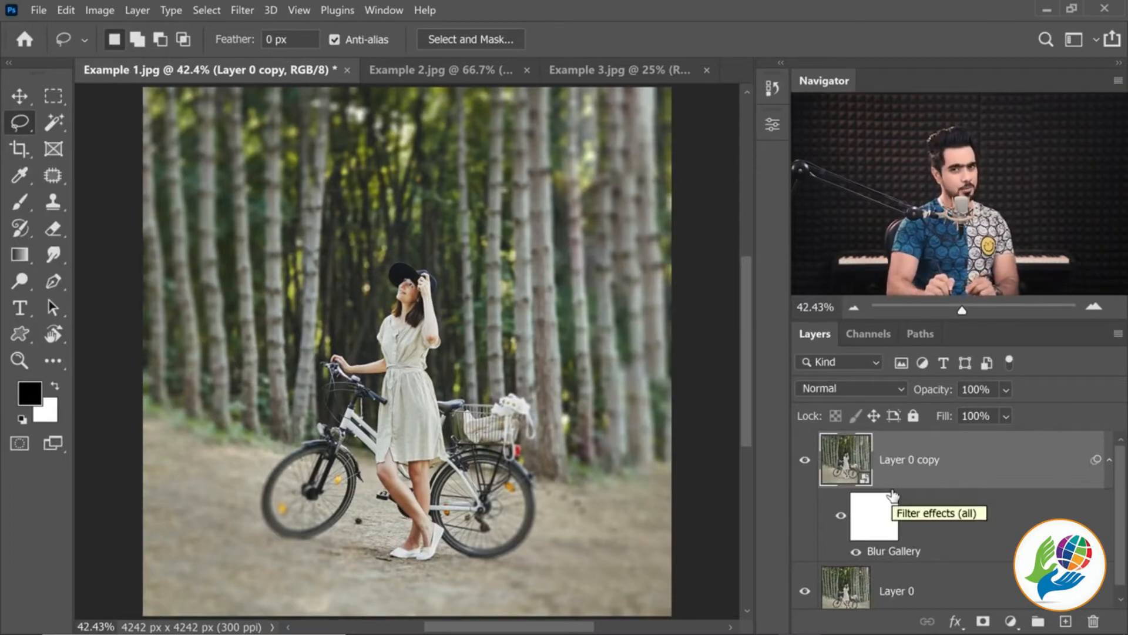
Paint black on the smart filter mask with an enlarged Soft Round brush to remove blur from the front wheel and handlebar area
left_click(870, 517)
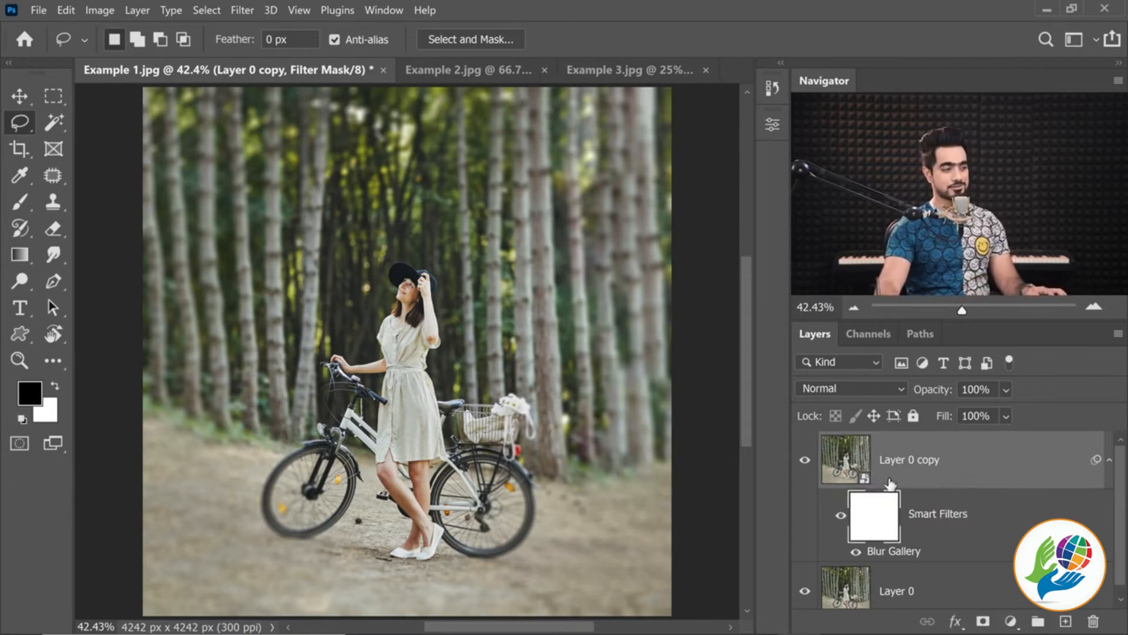
left_click(17, 204)
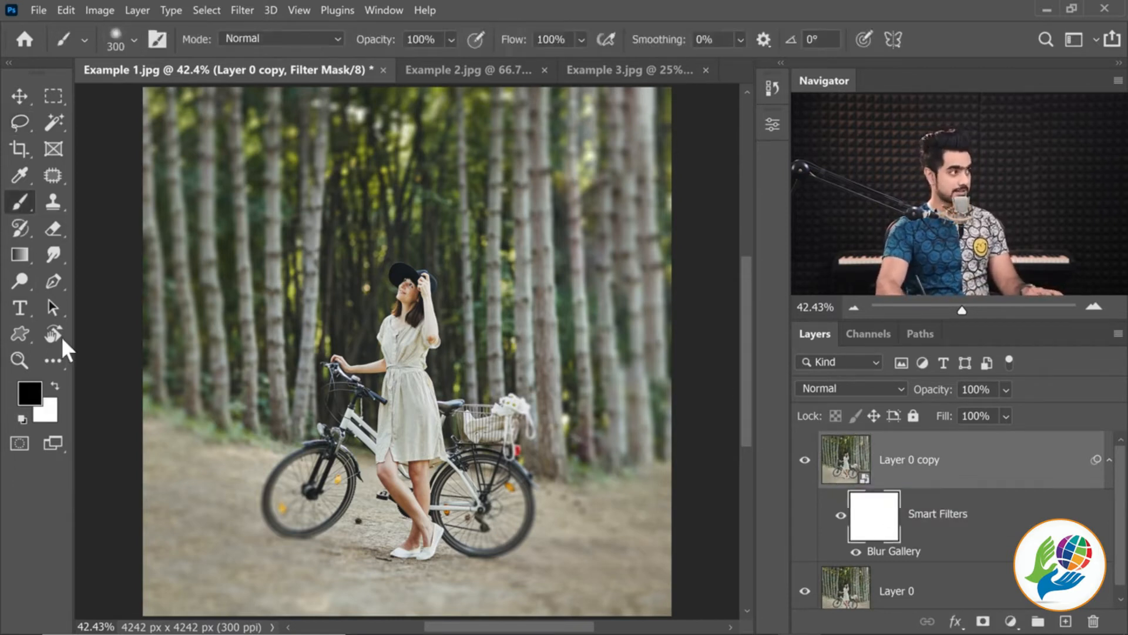
left_click(126, 47)
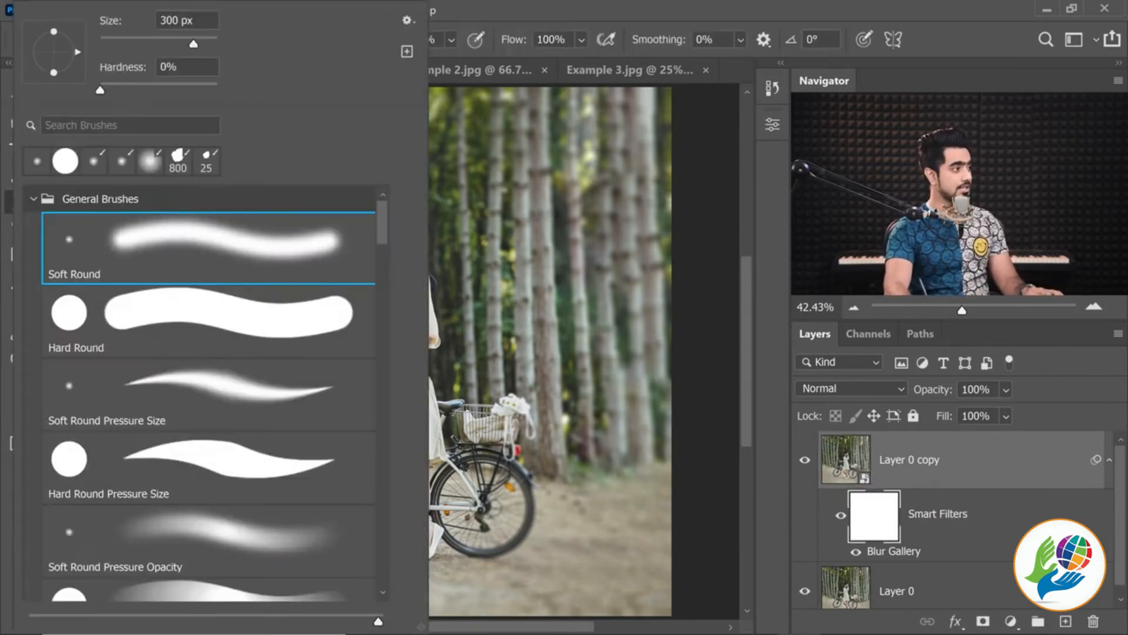
left_click(726, 303)
left_click_drag(305, 472, 329, 470)
key("bracketright")
key("bracketright")
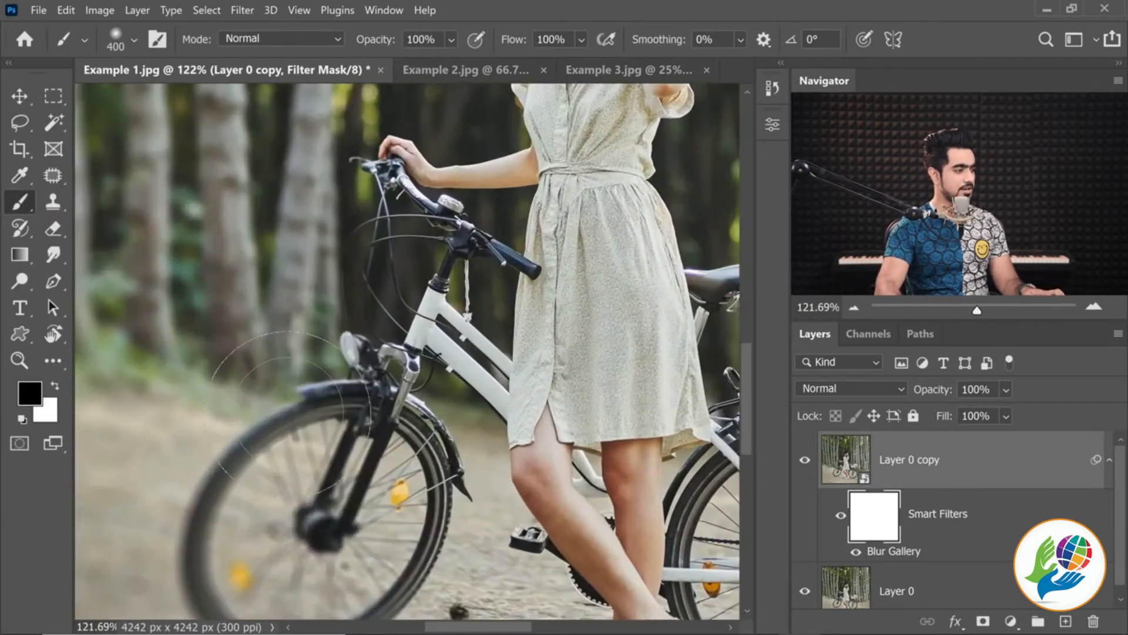
mouse_move(311, 434)
left_mouse_down()
mouse_move(358, 308)
mouse_move(386, 290)
left_mouse_up()
key("bracketright")
key("bracketright")
Paint black across the foreground ground on the smart filter mask with a much larger soft brush to restore its sharpness
key("bracketright")
mouse_move(423, 363)
left_mouse_down()
mouse_move(425, 373)
mouse_move(356, 400)
mouse_move(417, 410)
mouse_move(390, 448)
mouse_move(406, 438)
left_mouse_up()
key("bracketright")
key("bracketright")
key("bracketright")
key("bracketright")
key("bracketright")
key("bracketright")
key("bracketright")
key("bracketright")
mouse_move(200, 487)
left_mouse_down()
mouse_move(296, 508)
mouse_move(744, 534)
left_mouse_up()
Remove the blur from the bicycle's rear wheel by painting black on the filter mask with a reduced soft brush
mouse_move(484, 424)
left_mouse_down()
mouse_move(472, 424)
mouse_move(510, 425)
mouse_move(521, 477)
mouse_move(546, 478)
left_mouse_up()
key("bracketleft")
key("bracketleft")
key("bracketleft")
key("bracketleft")
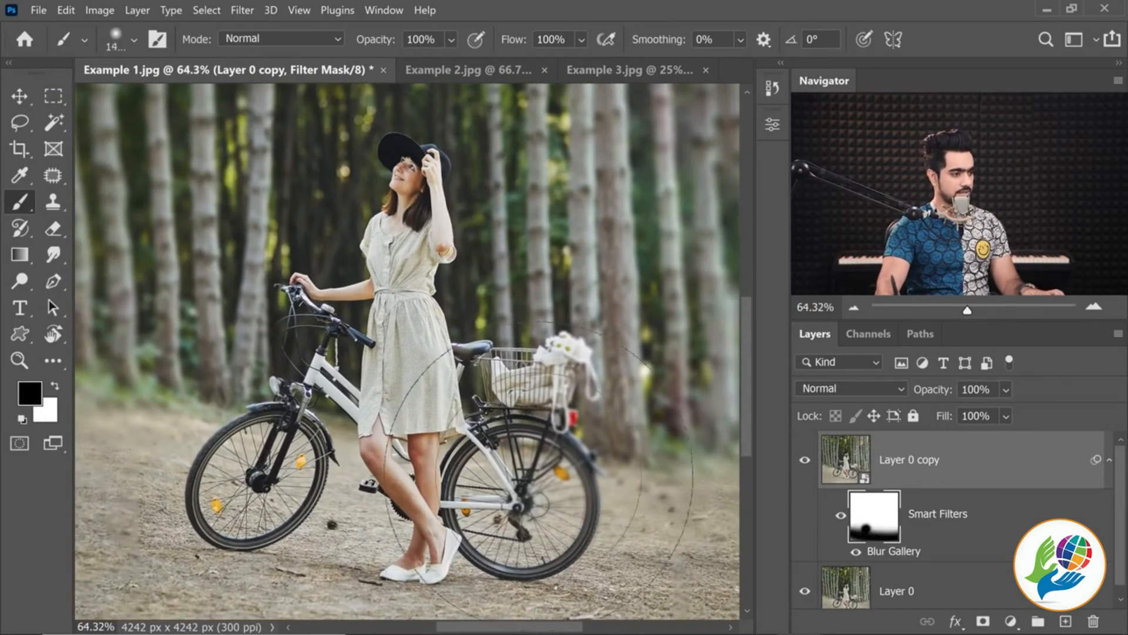
left_click(550, 479)
Mask the blur off the flower basket, the woman's head and her hand on the handlebar with a smaller soft black brush
key("bracketleft")
key("bracketleft")
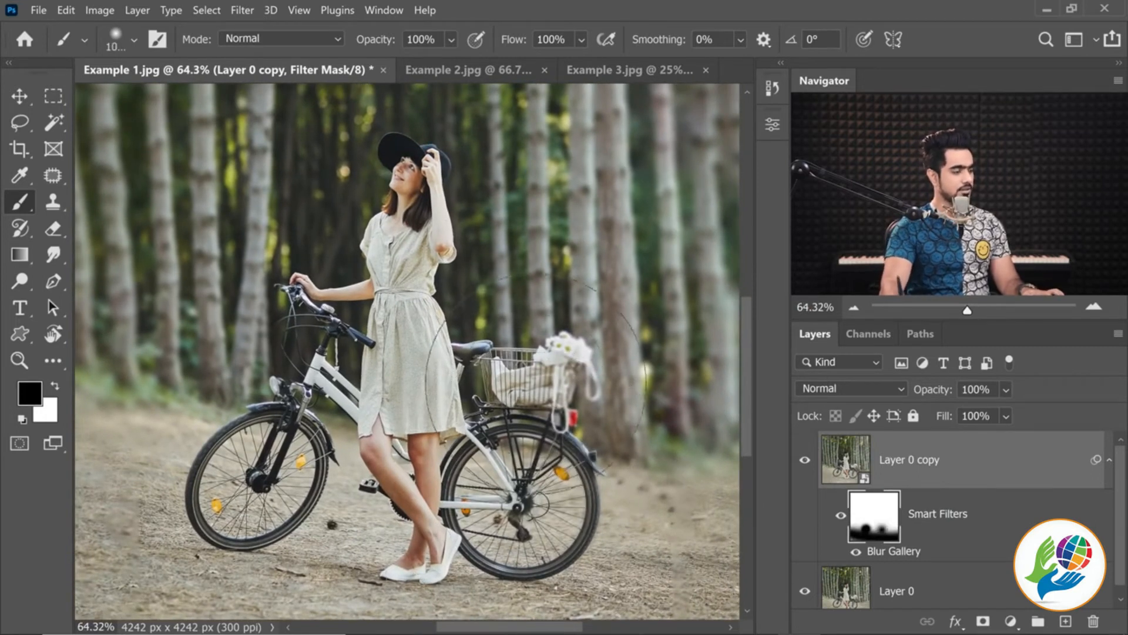
left_click(414, 182)
left_click(336, 302)
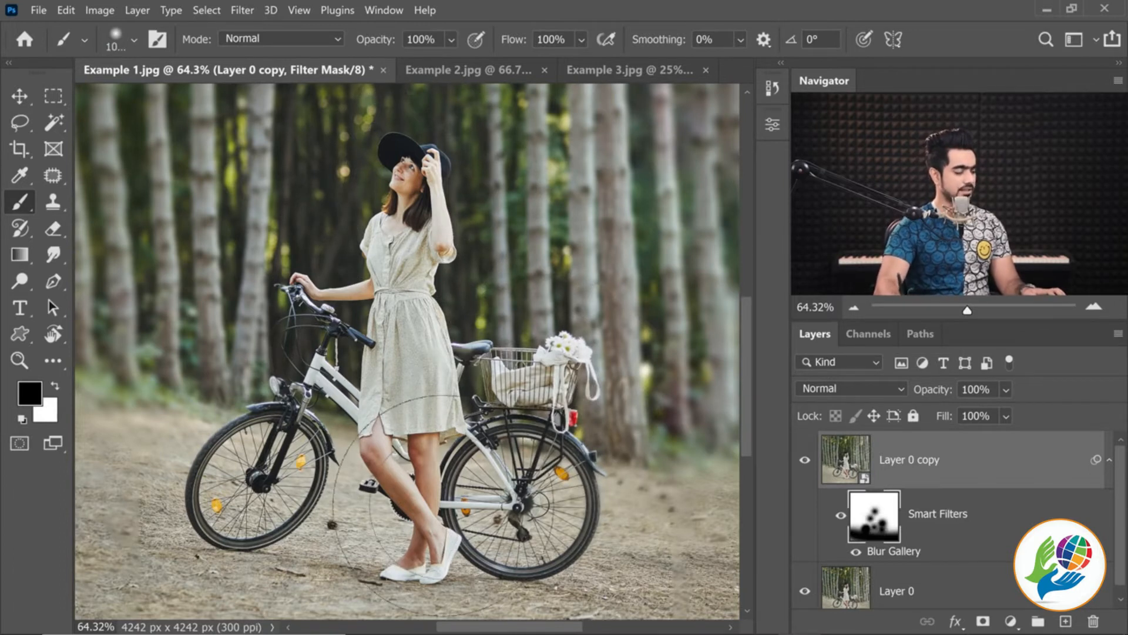
scroll(405, 518, "down", 2)
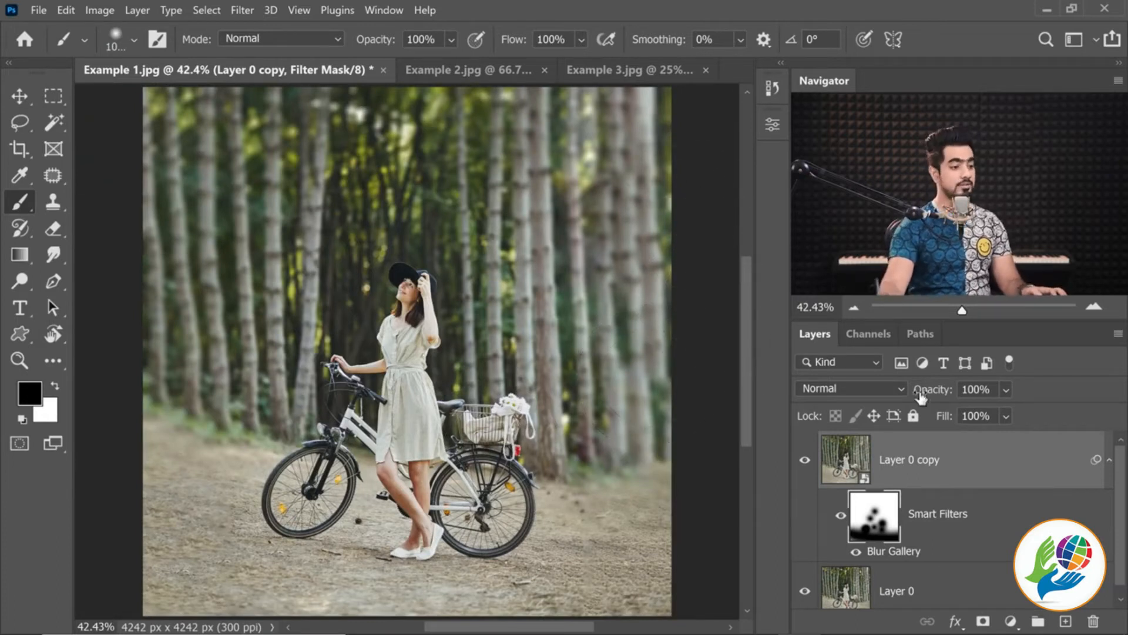
Add a Curves adjustment layer above the blurred layer and darken the photo by lowering the RGB curve's white point and midtones
left_click(1011, 623)
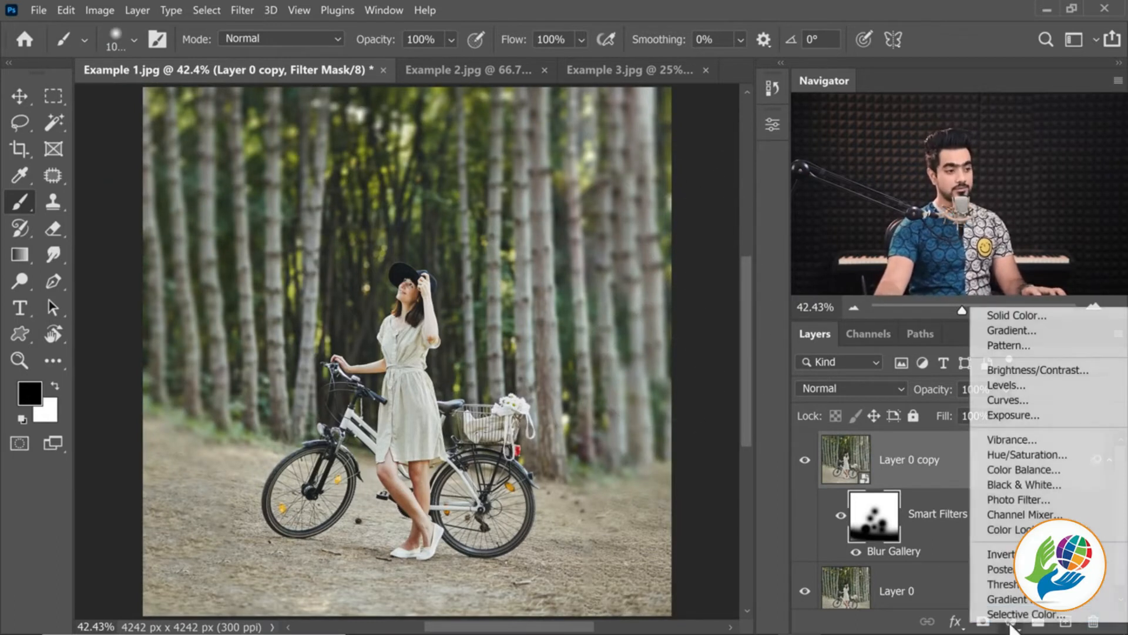
left_click(1012, 401)
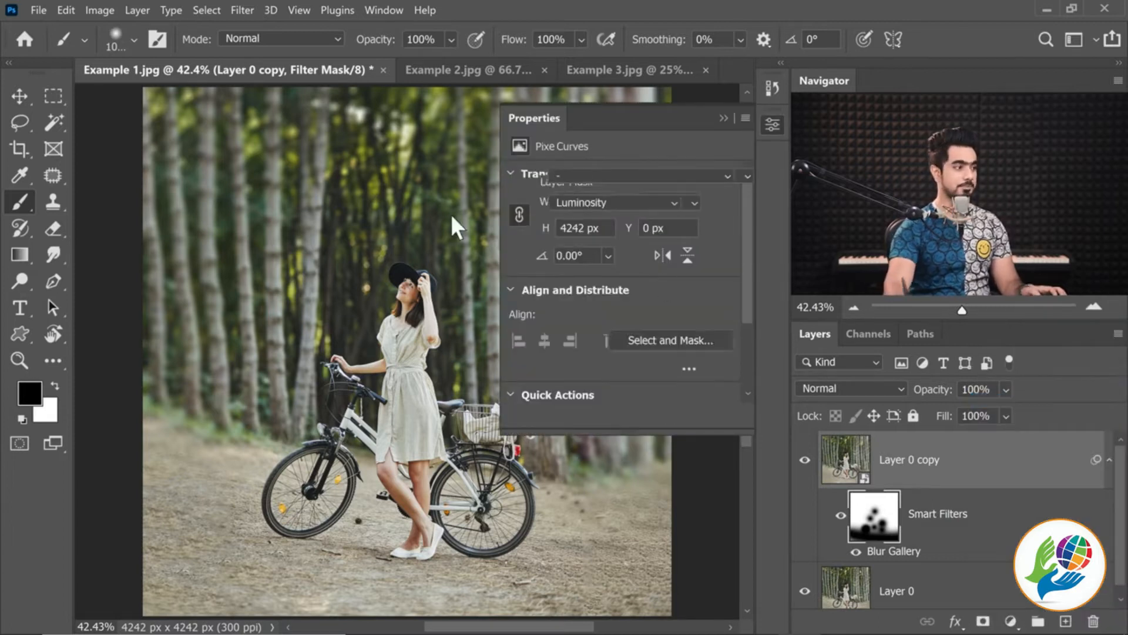
scroll(456, 227, "down", 2)
left_click_drag(726, 227, 736, 289)
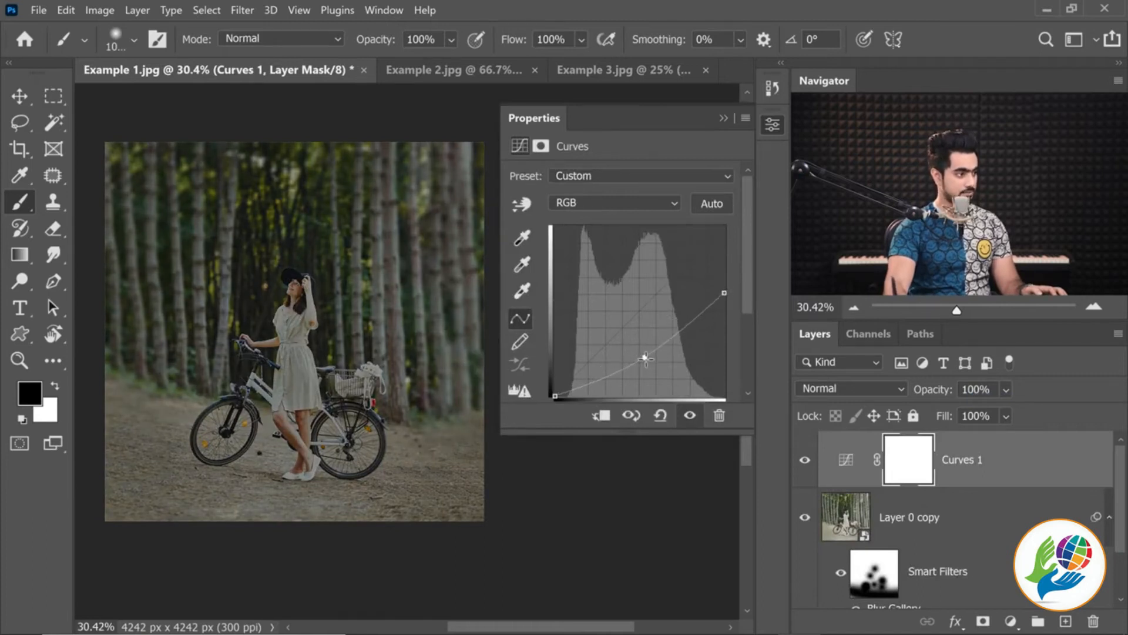
left_click_drag(646, 357, 647, 360)
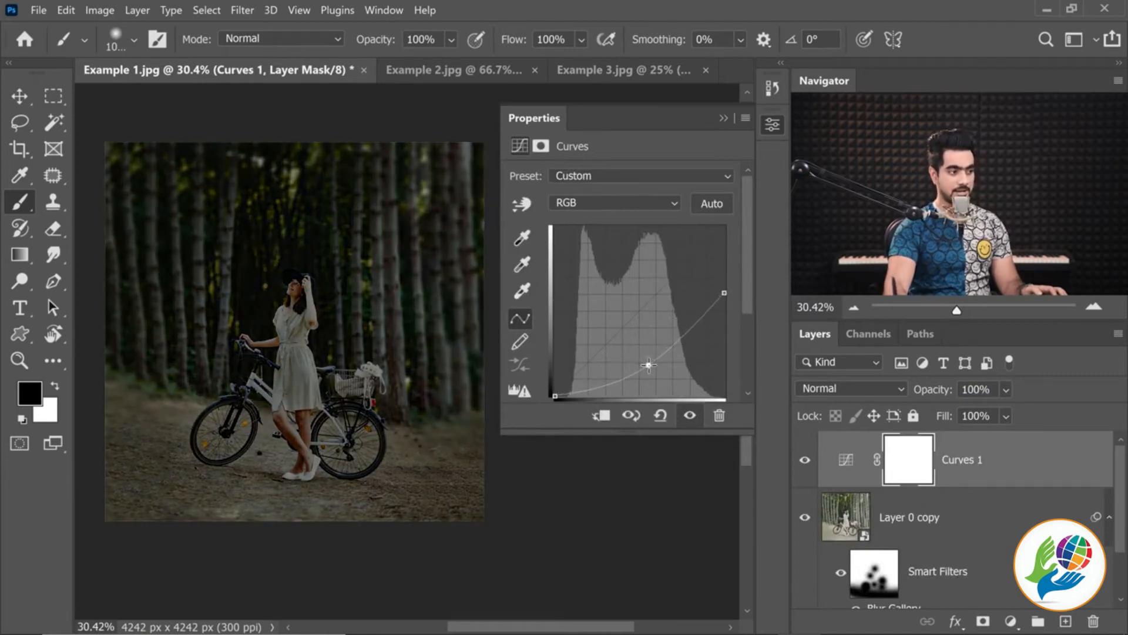
left_click(724, 118)
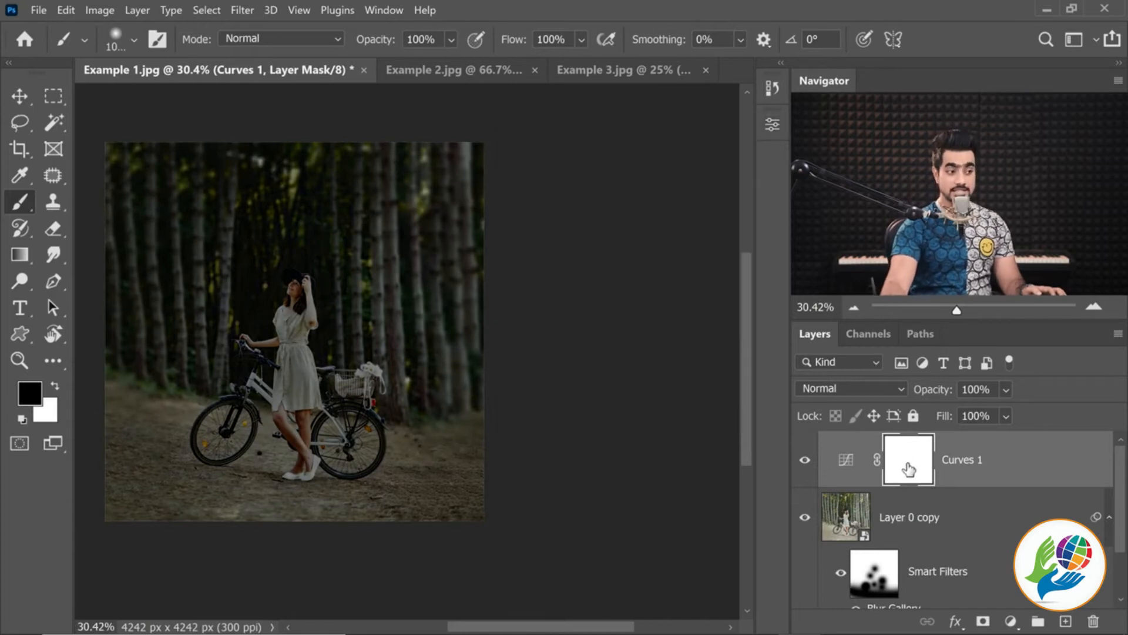
Stamp one black dot over the woman's head and torso on the Curves mask with a 1000 px Hard Round brush at 100% hardness
key("ctrl+0")
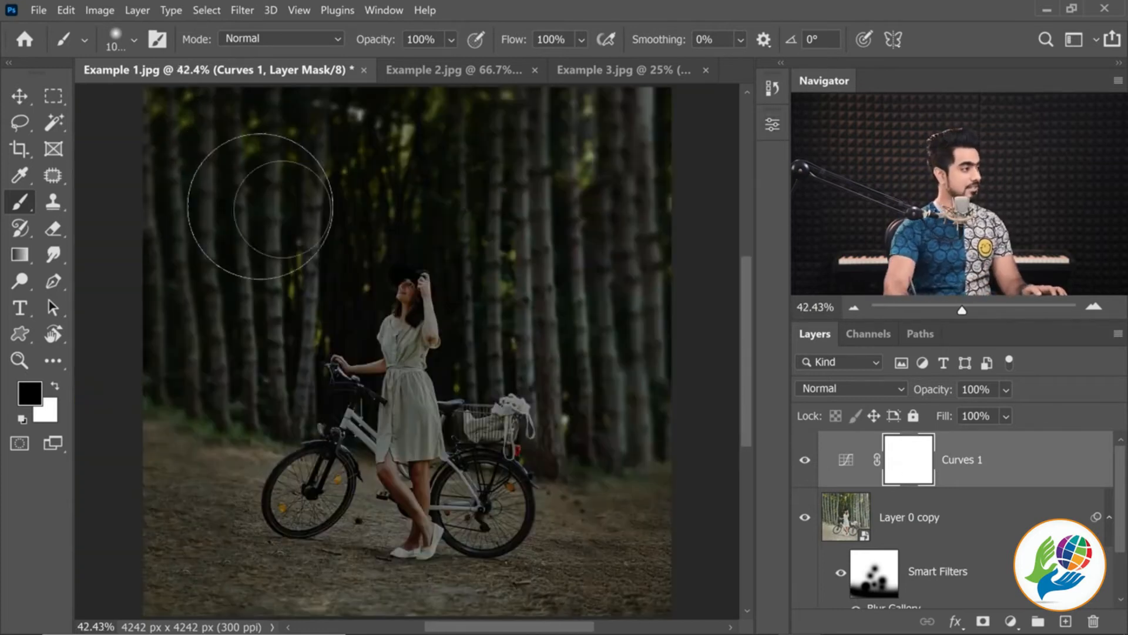
left_click(128, 41)
left_click(174, 352)
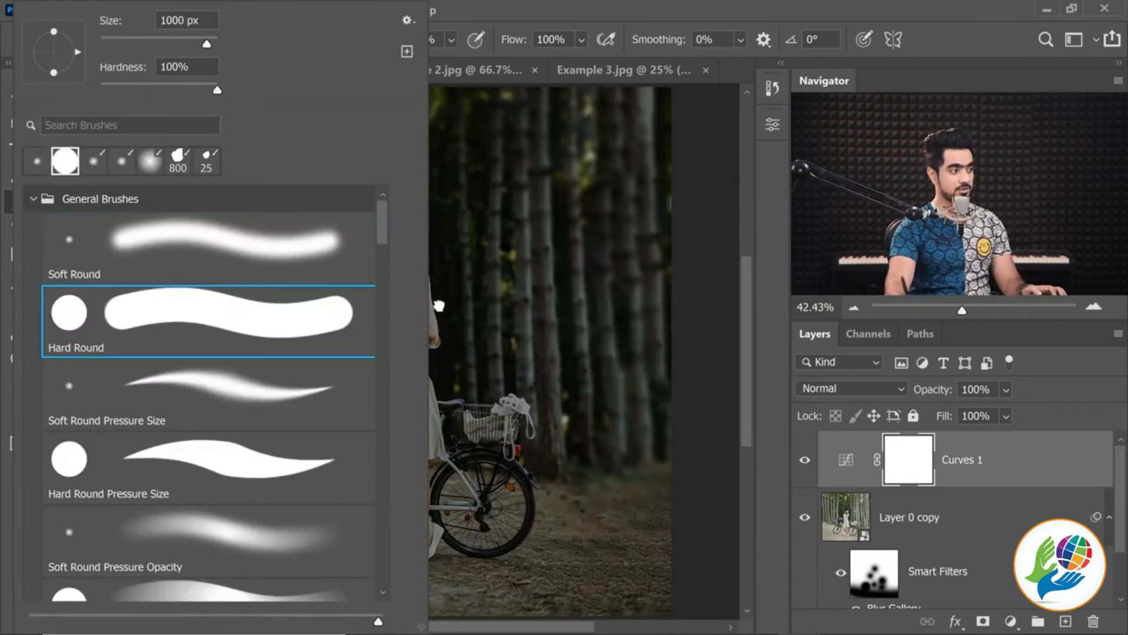
left_click(688, 265)
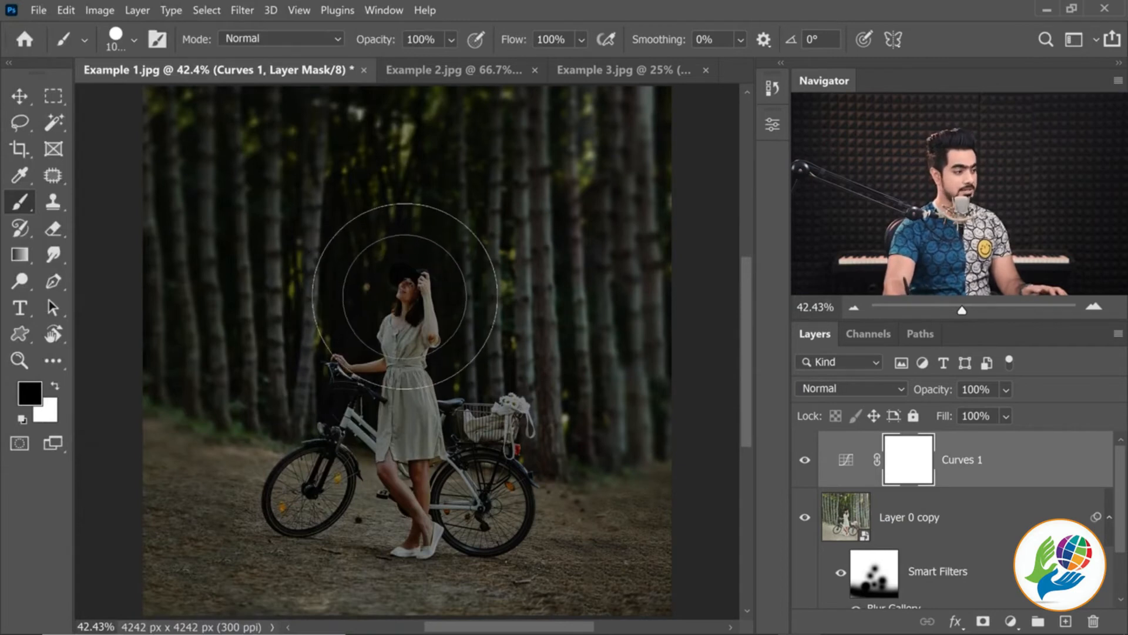
left_click(404, 298)
Transform the black dot on the Curves mask into a large oval that encloses the woman and most of the bicycle
key("ctrl+t")
scroll(416, 251, "down", 2)
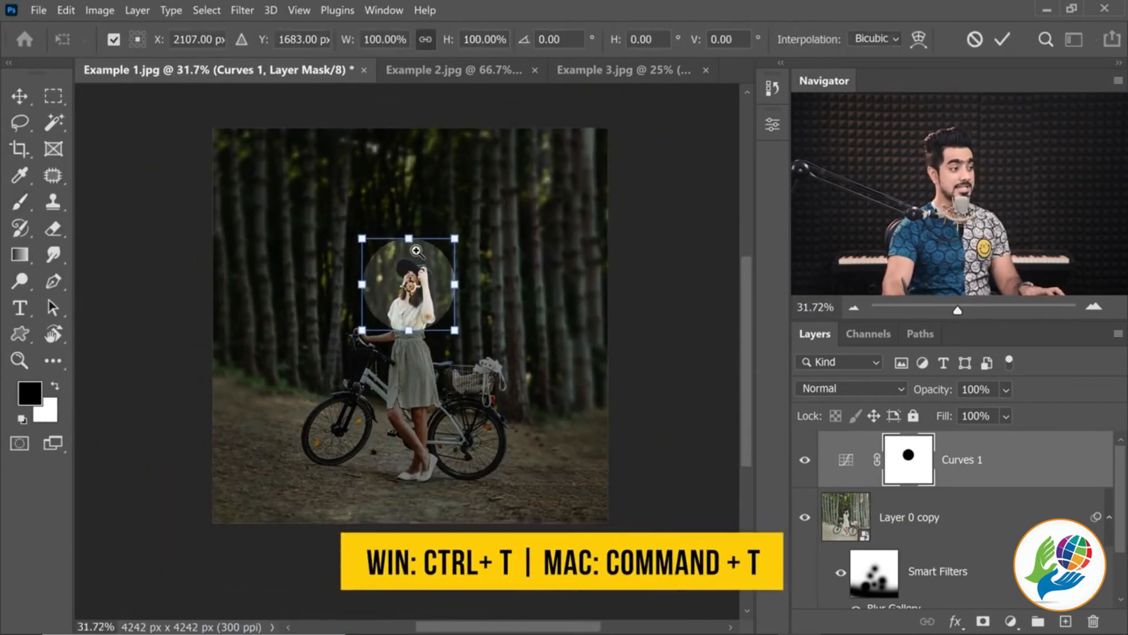
left_click_drag(409, 231, 409, 162)
left_click_drag(409, 323, 416, 487)
left_click_drag(454, 322, 555, 321)
left_click_drag(365, 327, 274, 325)
left_click_drag(555, 323, 553, 326)
key("Return")
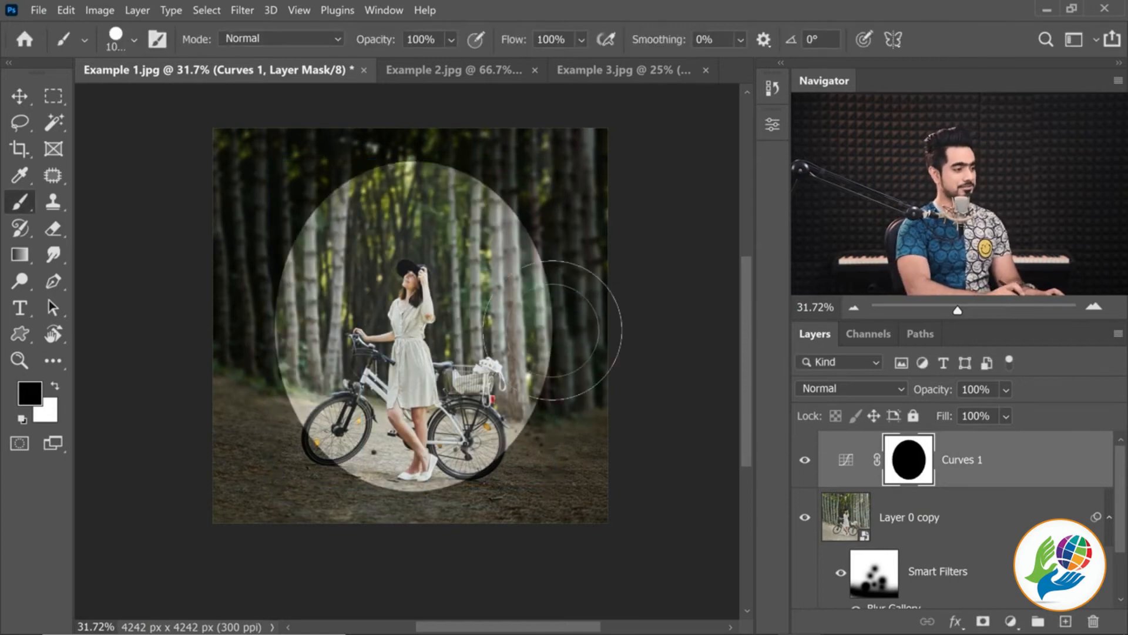
key("ctrl+plus")
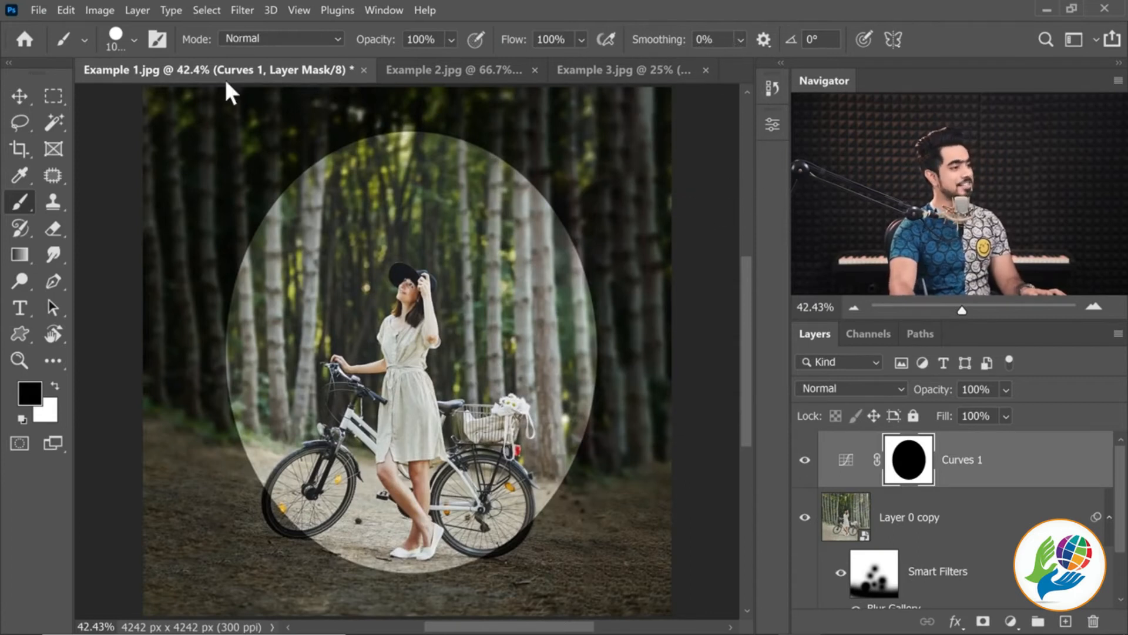
Feather the Curves layer mask by 400 px to soften the edge of the bright oval
left_click(772, 125)
left_click(540, 145)
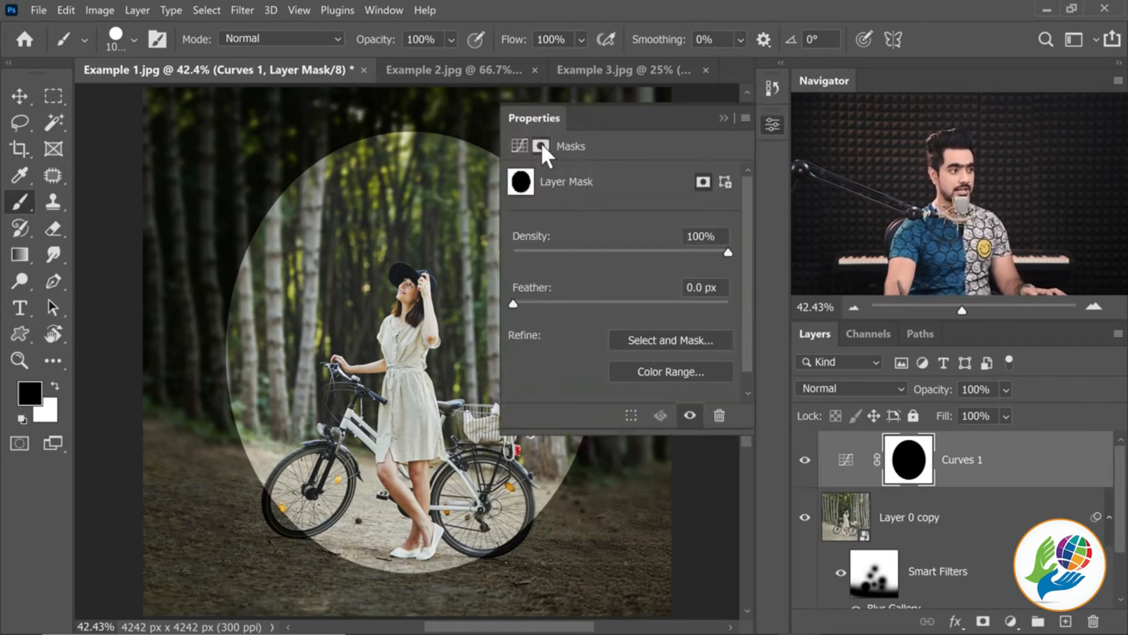
scroll(352, 269, "down", 5)
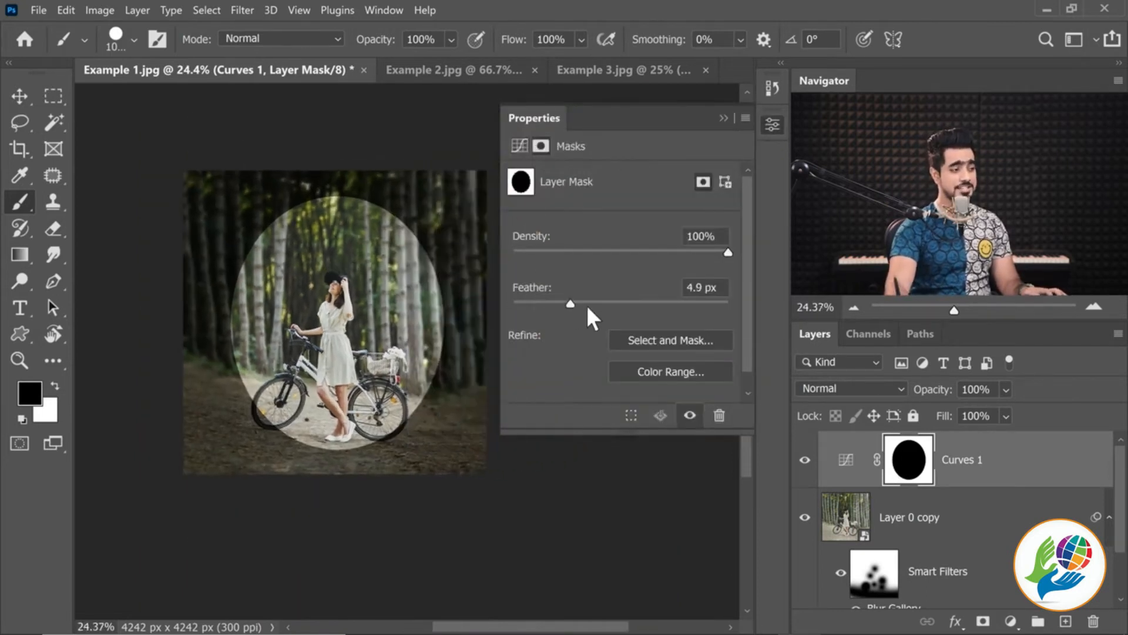
left_click_drag(620, 302, 699, 292)
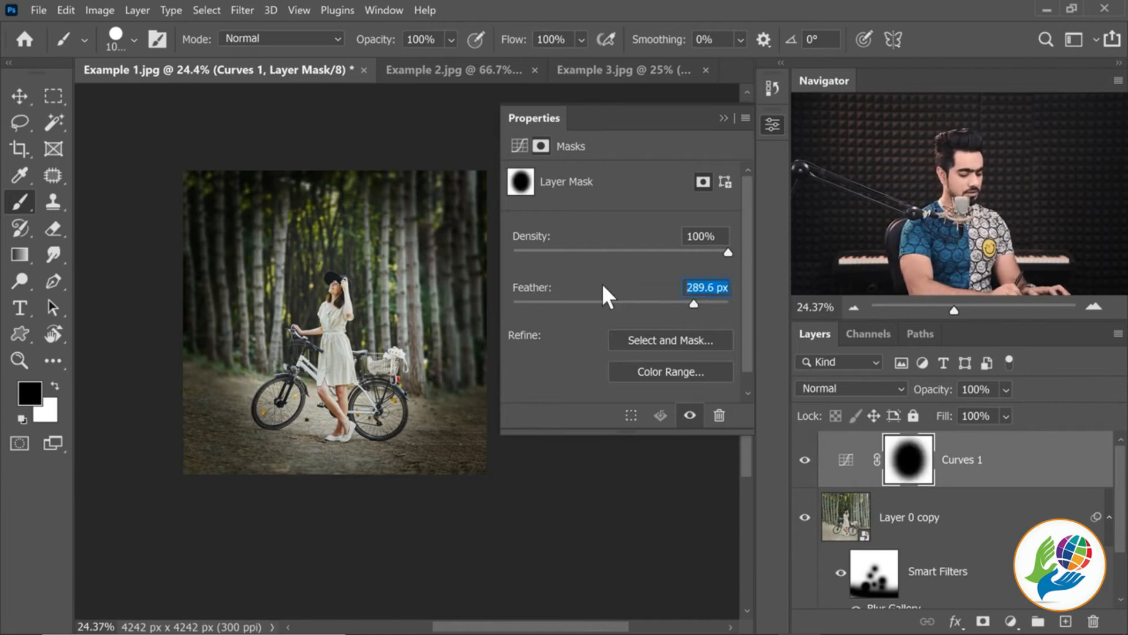
type("400")
key("Return")
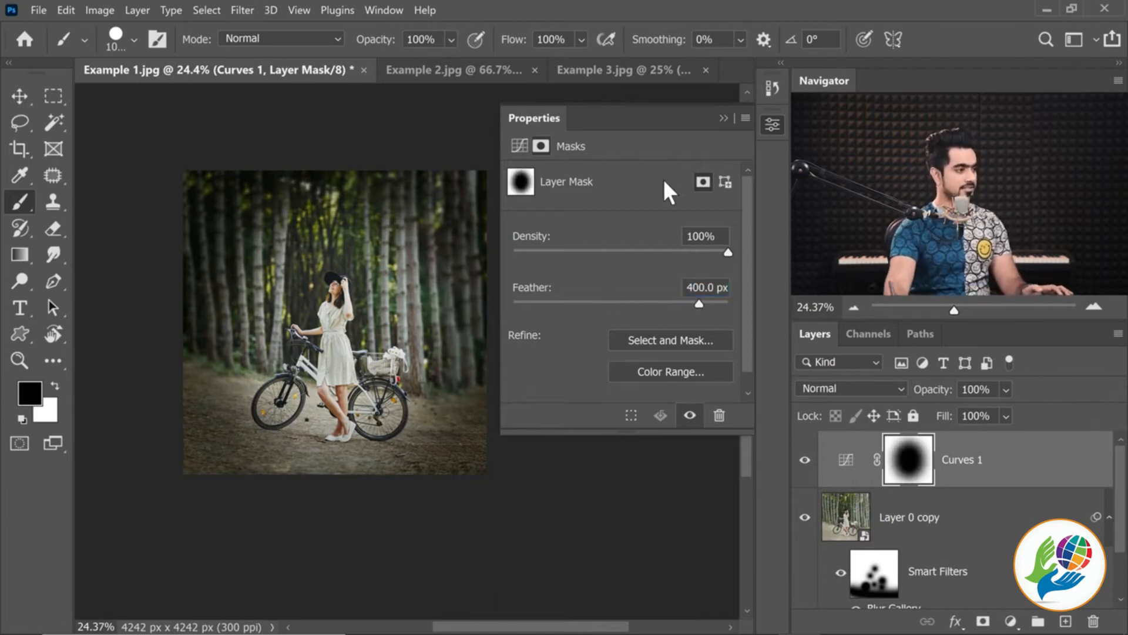
left_click(724, 119)
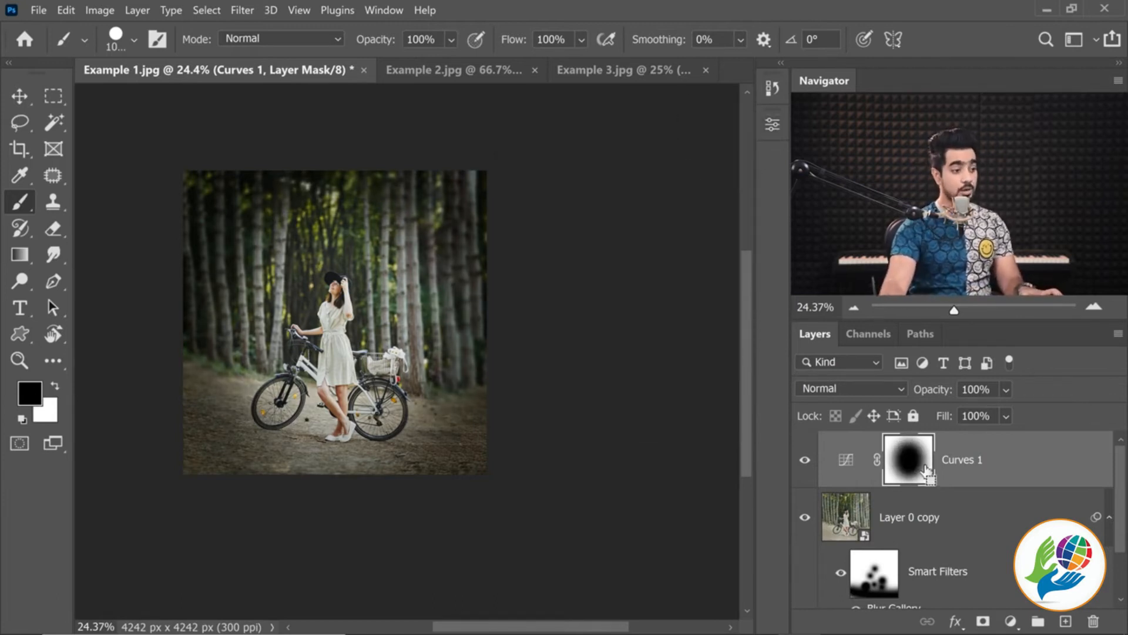
Stretch the feathered Curves mask slightly outward on all four sides, and compare the photo with the Curves layer hidden and shown
key("ctrl+t")
left_click_drag(443, 322, 458, 323)
left_click_drag(230, 323, 220, 323)
left_click_drag(339, 196, 338, 182)
left_click_drag(340, 451, 340, 459)
key("Return")
key("b")
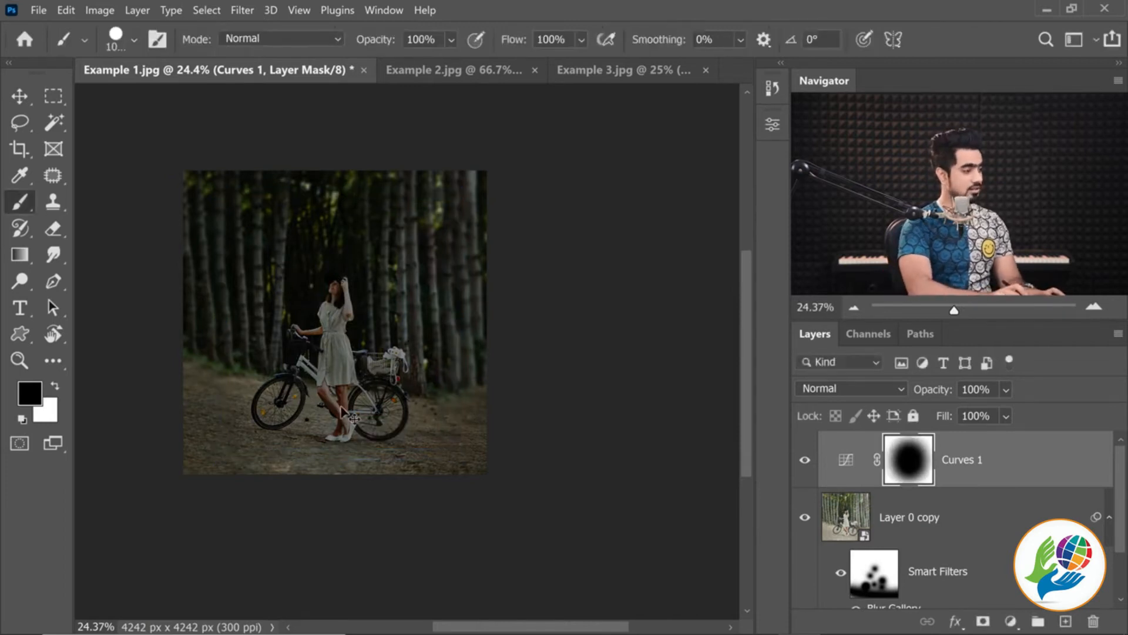
scroll(343, 411, "up", 3)
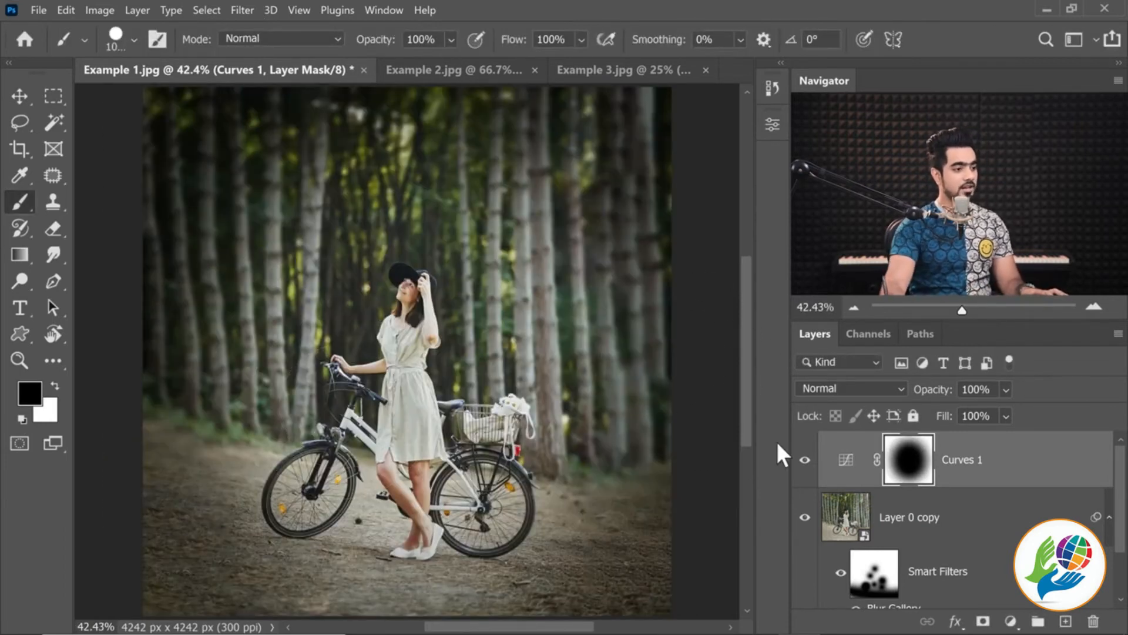
left_click(807, 461)
left_click(806, 461)
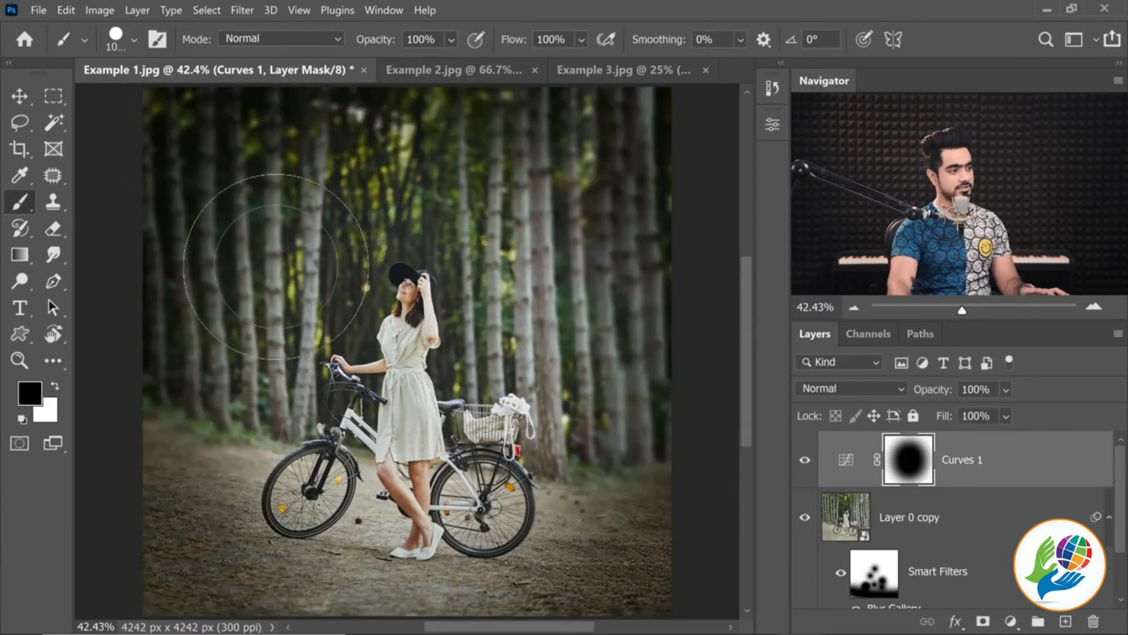
Lower the Curves 1 layer's opacity to 86%
left_click_drag(937, 395, 771, 398)
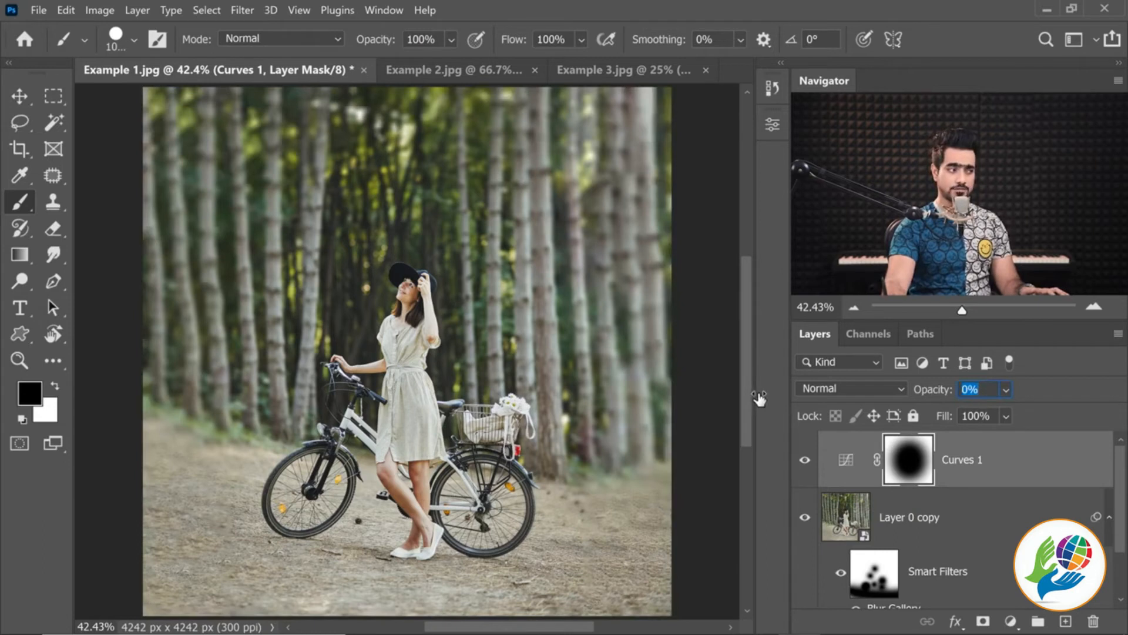
left_click_drag(782, 402, 798, 404)
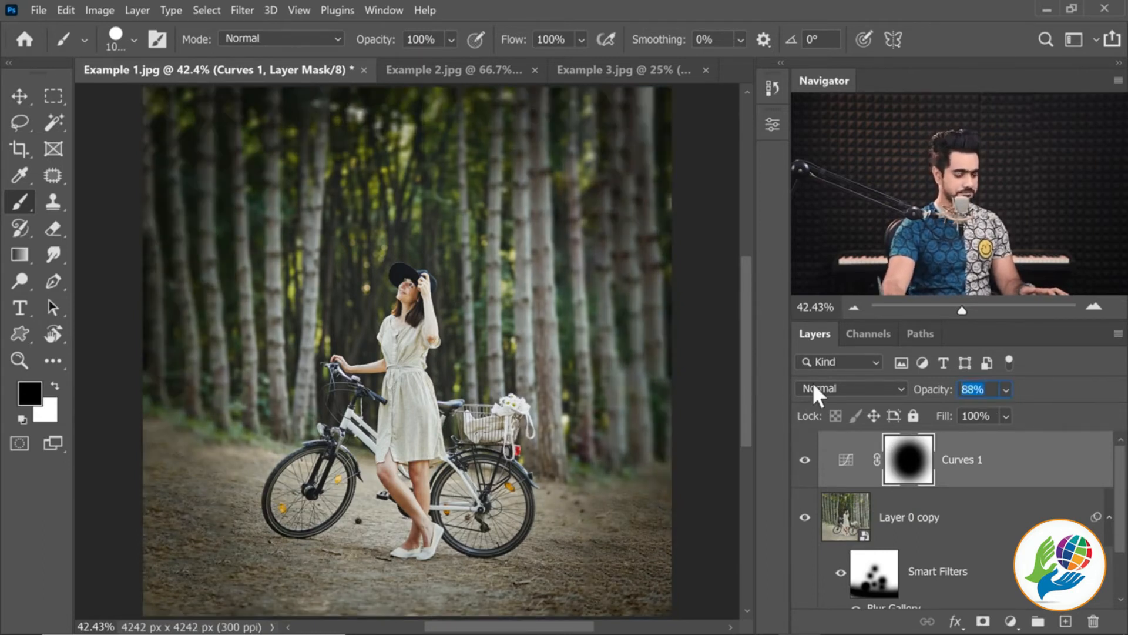
type("86")
key("Return")
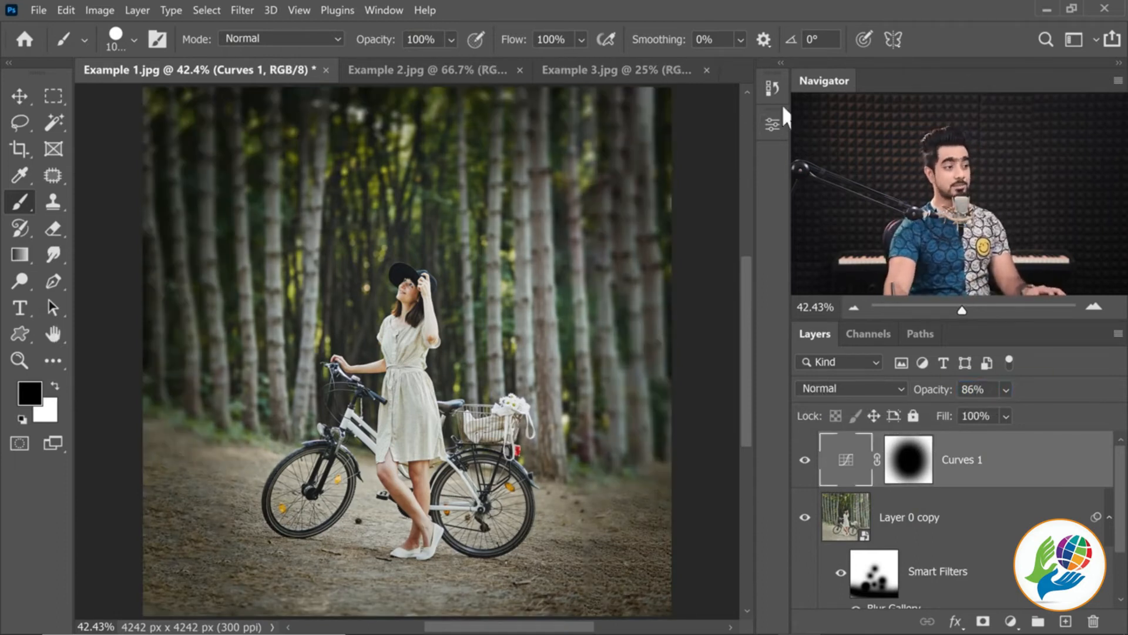
Compare the original Example 1.jpg snapshot with the finished edit in the history, ending on the latest state
left_click(772, 88)
left_click_drag(745, 400, 617, 121)
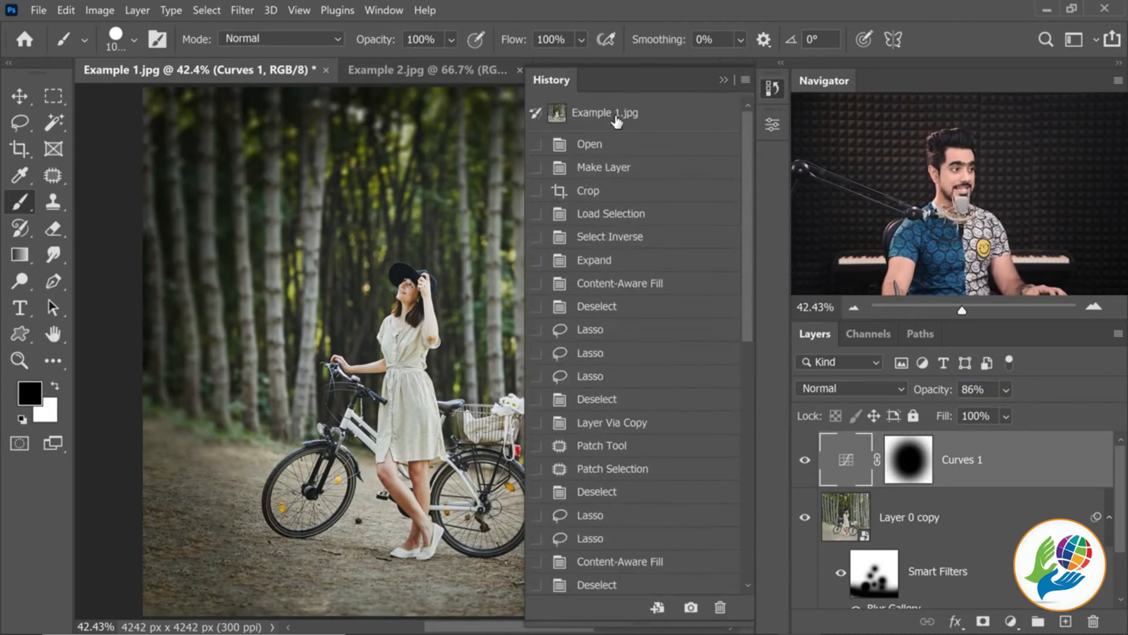
left_click(606, 118)
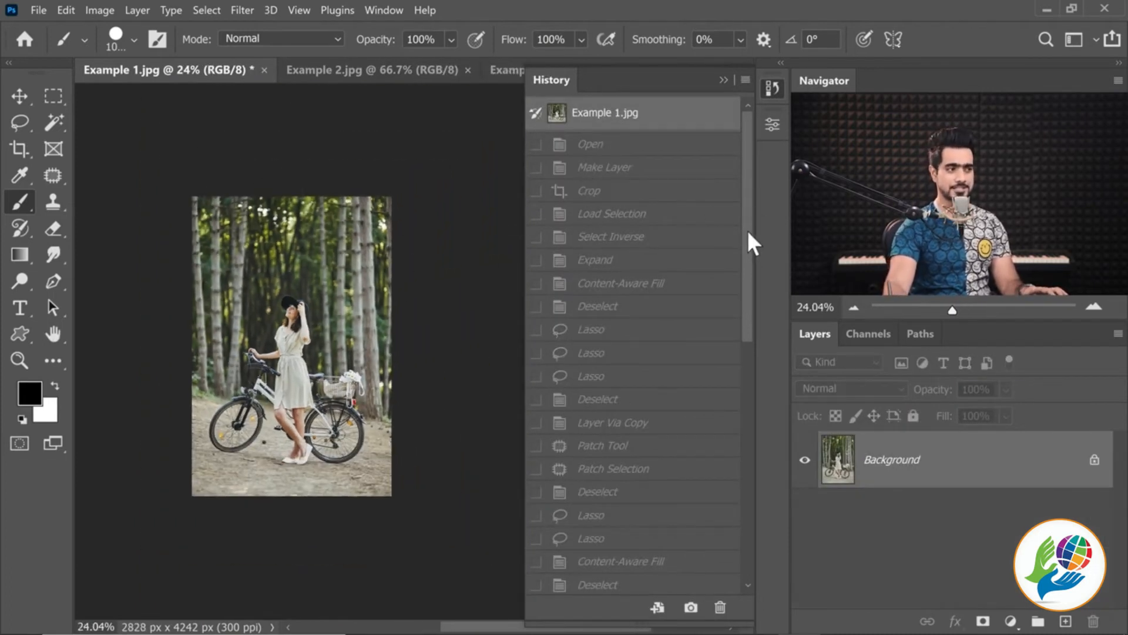
left_click_drag(749, 232, 767, 548)
left_click(675, 586)
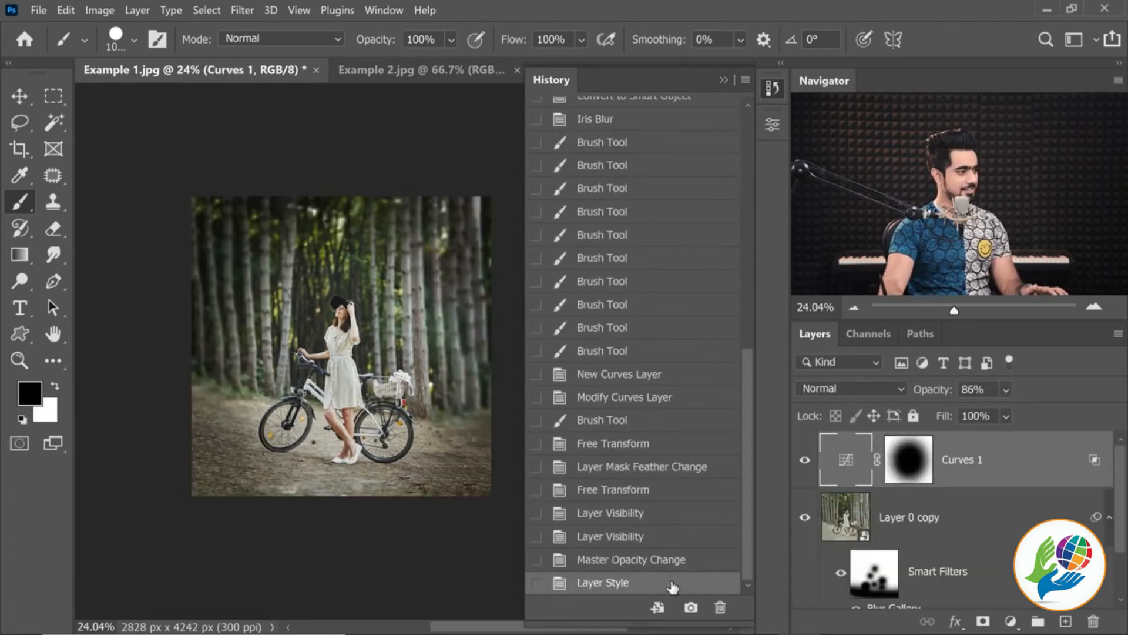
left_click(208, 94)
key("ctrl+0")
Switch to Example 2.jpg and crop it at a 1:1 (Square) ratio, extending the canvas above the wall to 3000 x 3000 px
left_click(422, 72)
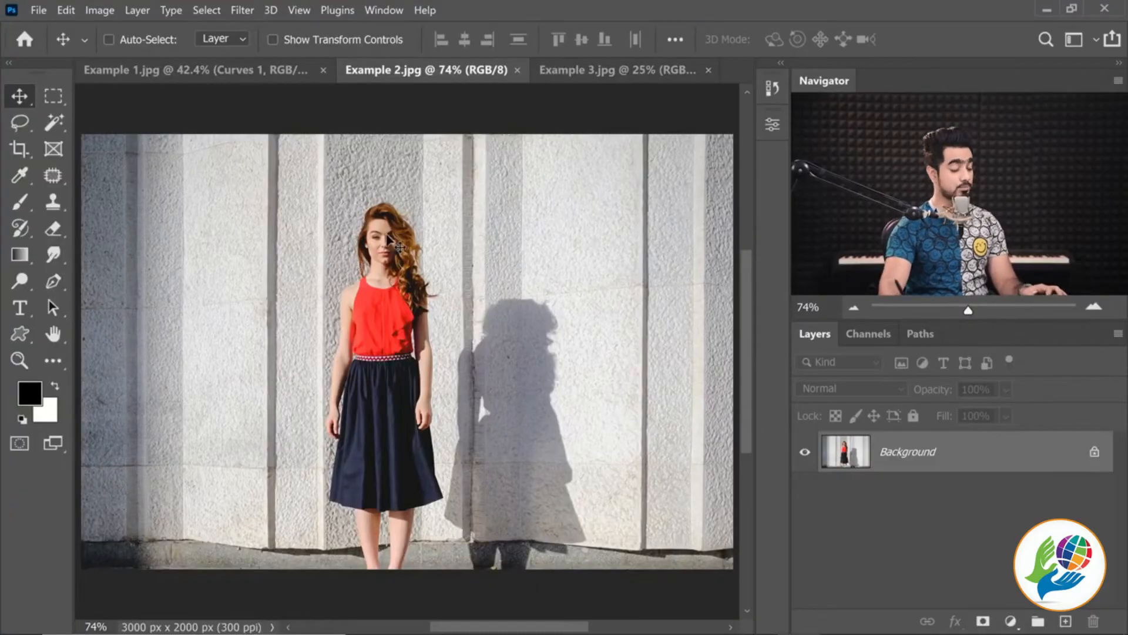
key("c")
left_click_drag(408, 357, 409, 573)
left_click_drag(449, 288, 411, 353, "ctrl")
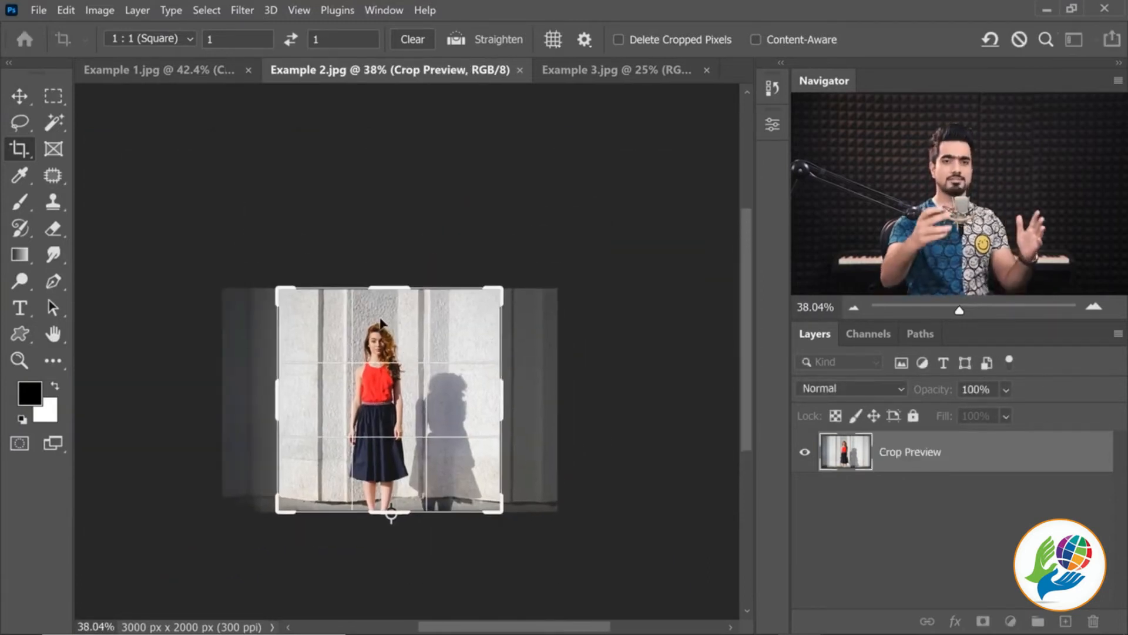
left_click_drag(393, 288, 393, 233)
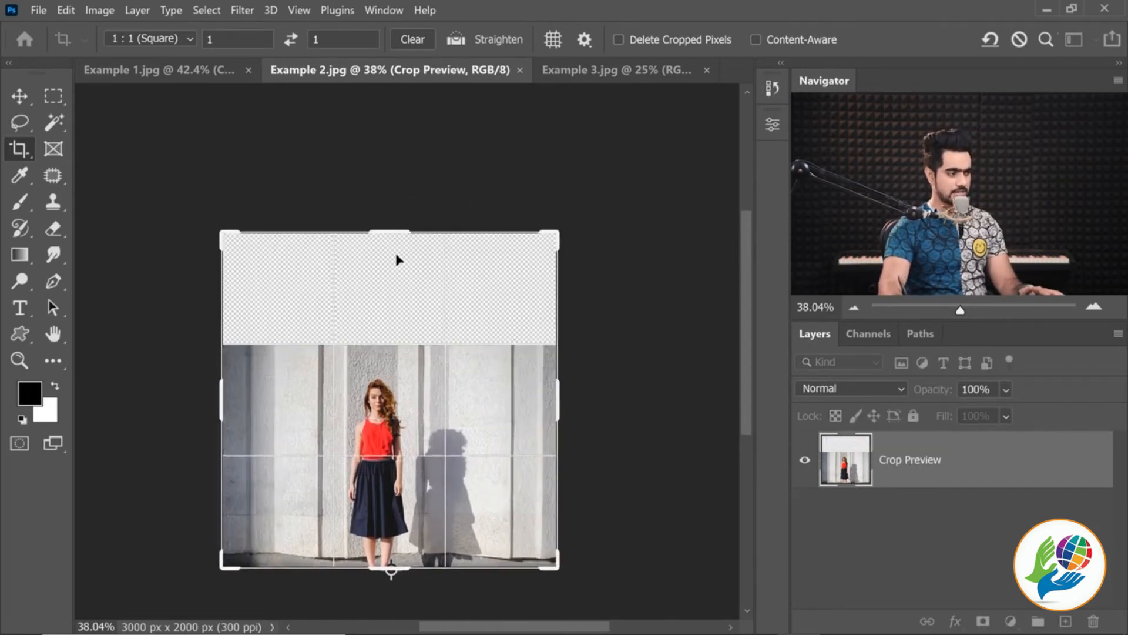
key("Return")
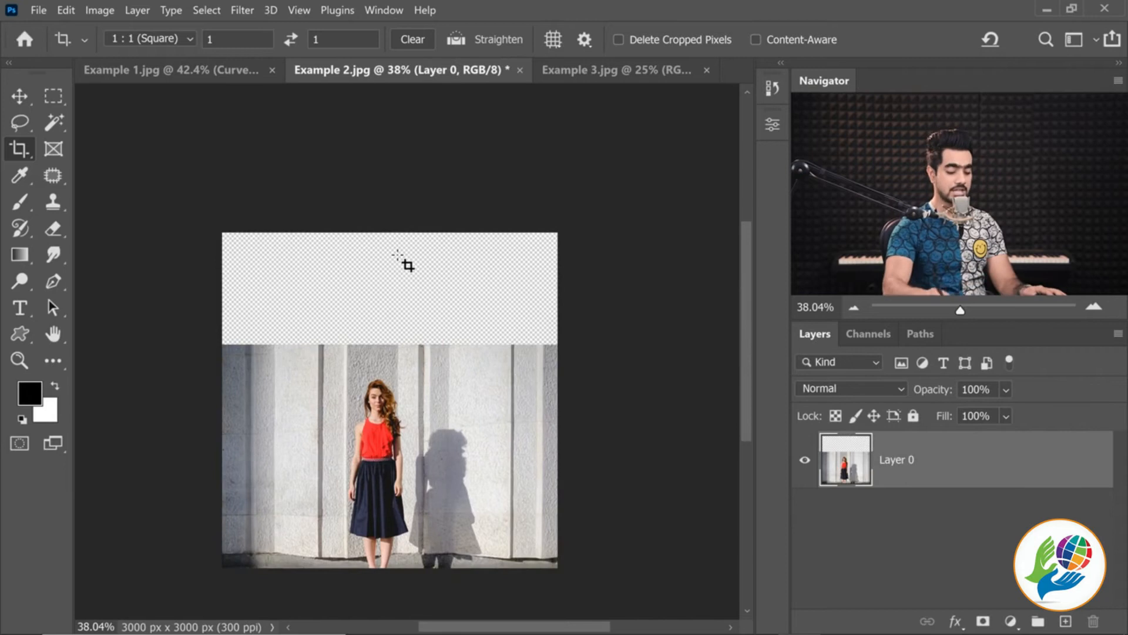
scroll(398, 256, "up", 3)
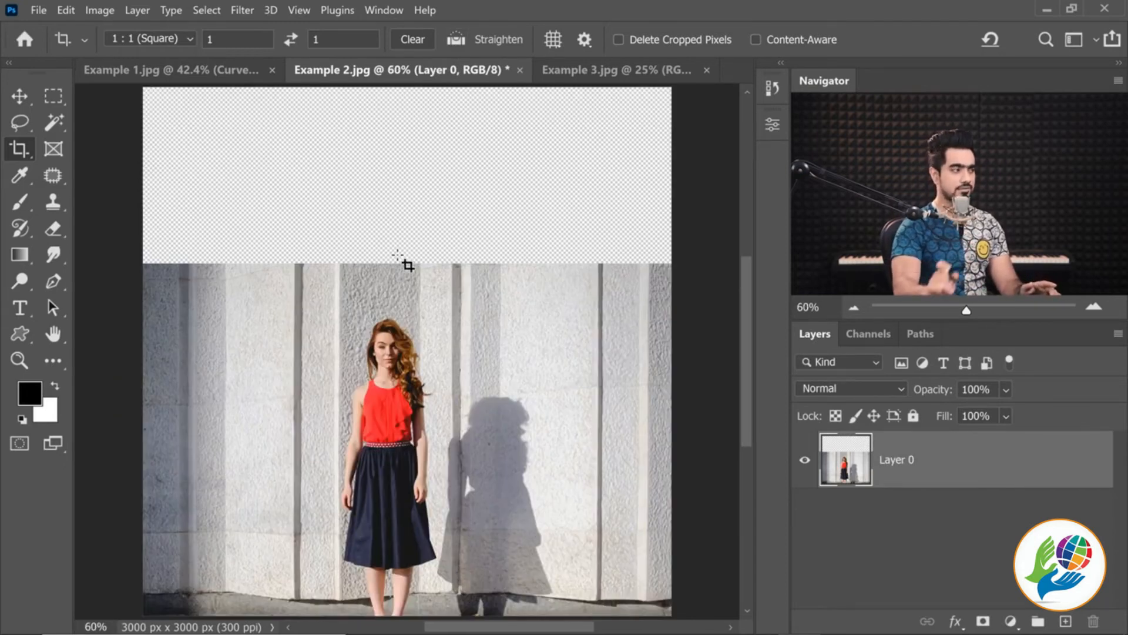
left_click(26, 103)
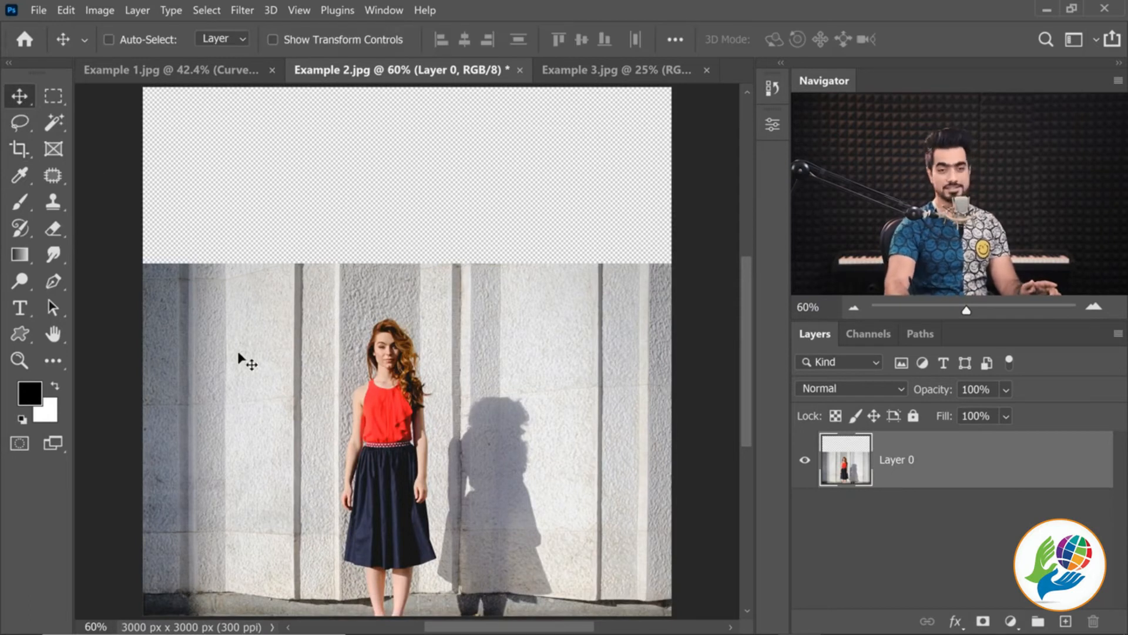
Select the full-width strip of wall above the woman's head with a rectangular marquee and copy it to a new layer
left_click(58, 96)
left_click(99, 96)
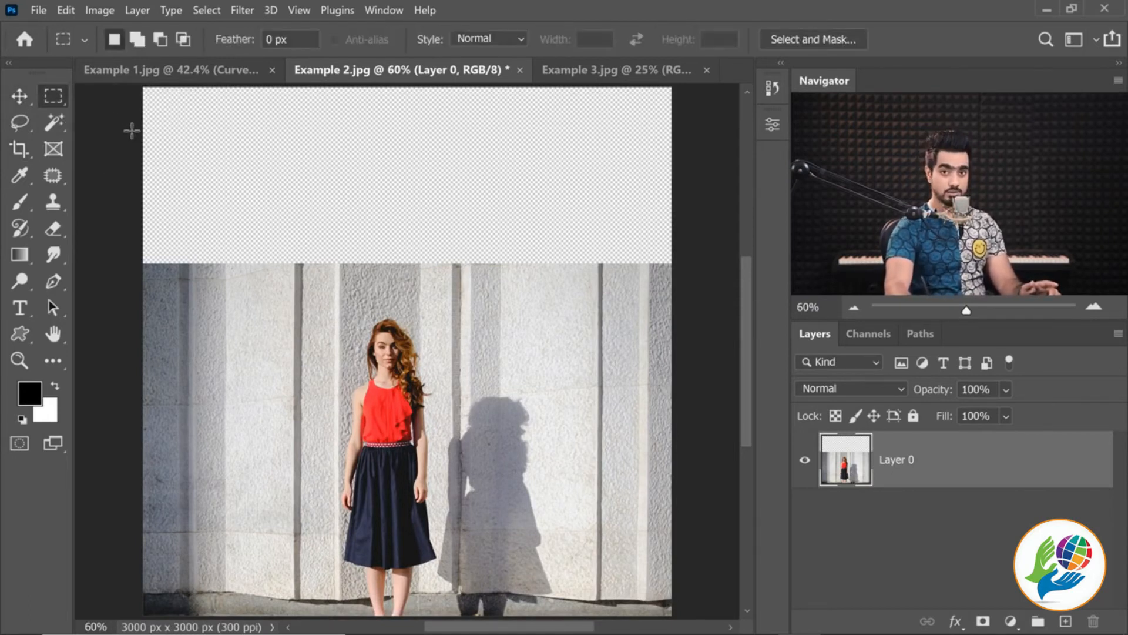
left_click_drag(116, 220, 674, 314)
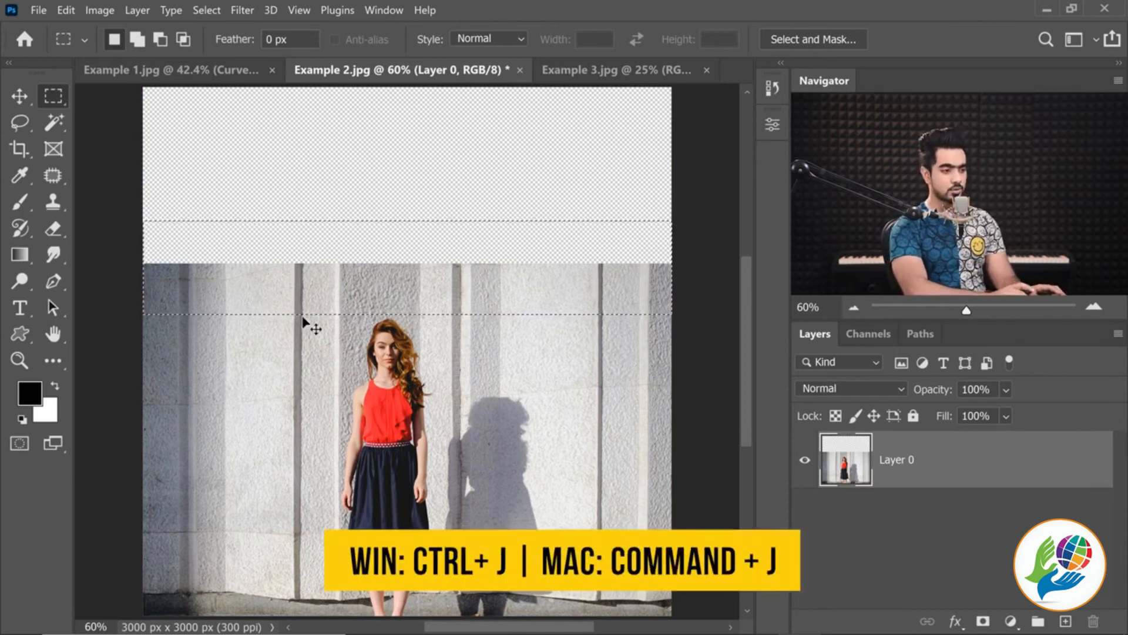
key("ctrl+j")
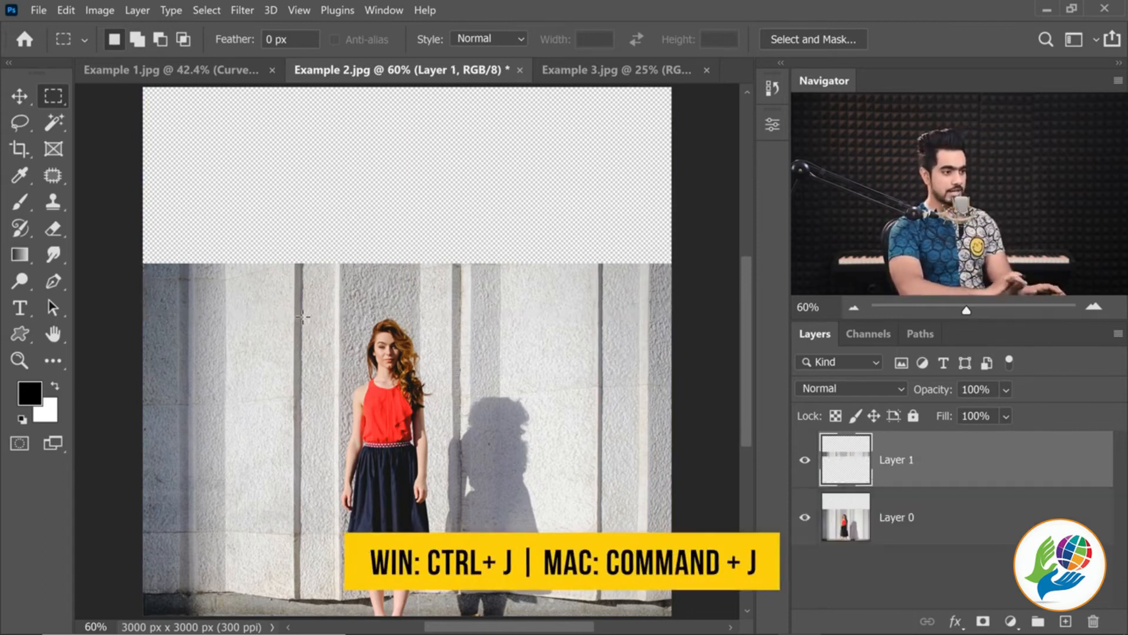
left_click(804, 474, "alt")
left_click(801, 475, "alt")
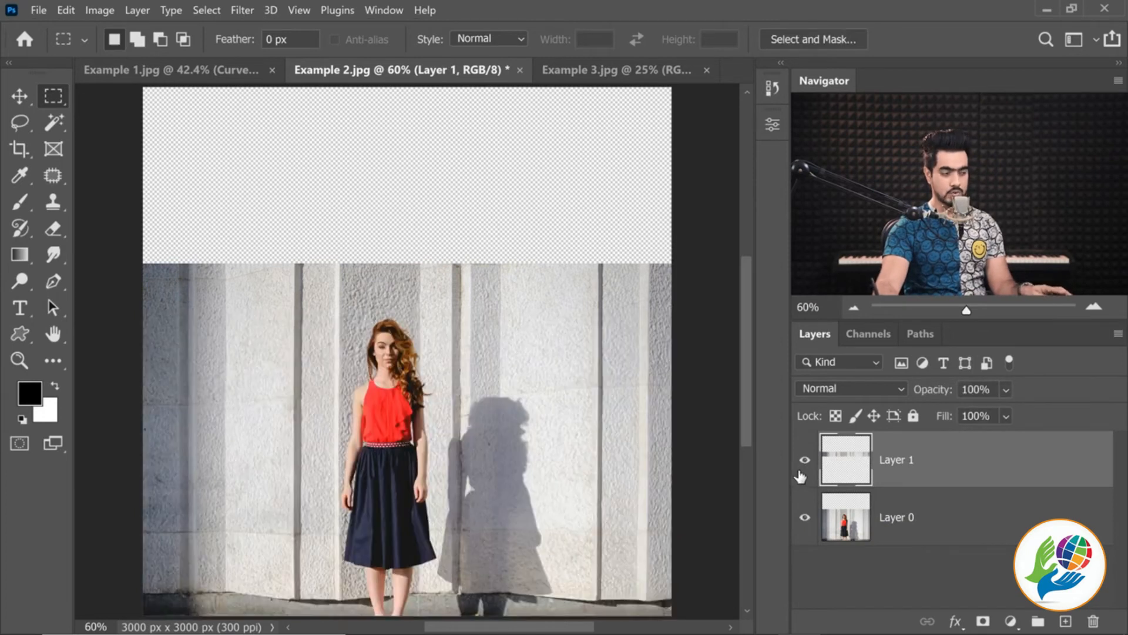
Move the copied wall strip straight up so it sits on the photo's top edge, and flip it vertically to match the seam
left_click(20, 98)
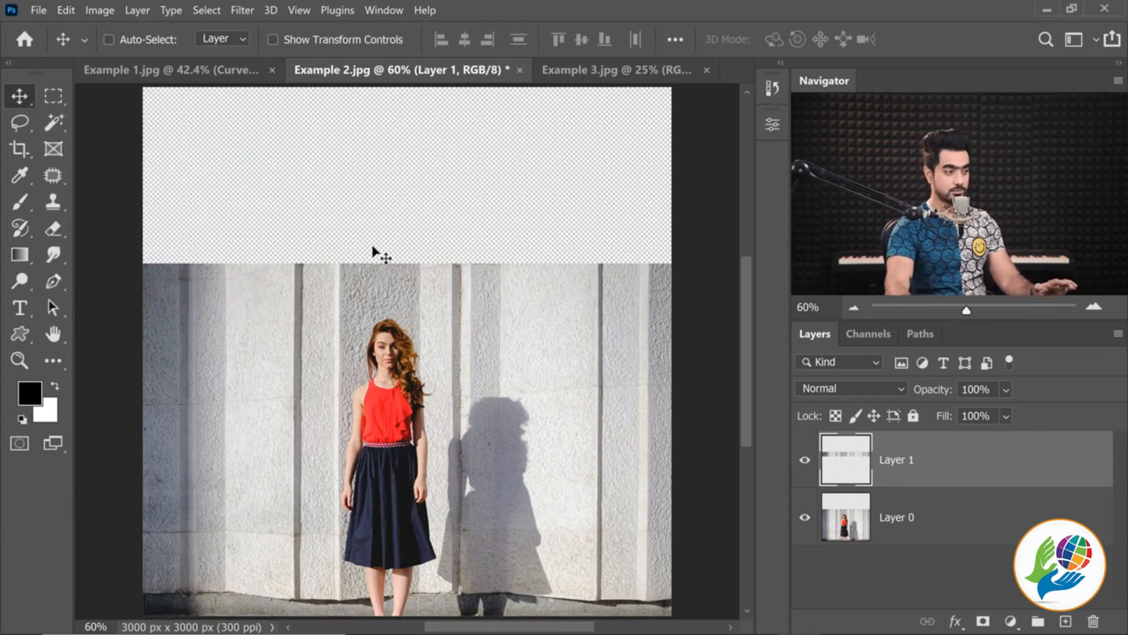
left_click_drag(406, 290, 410, 243)
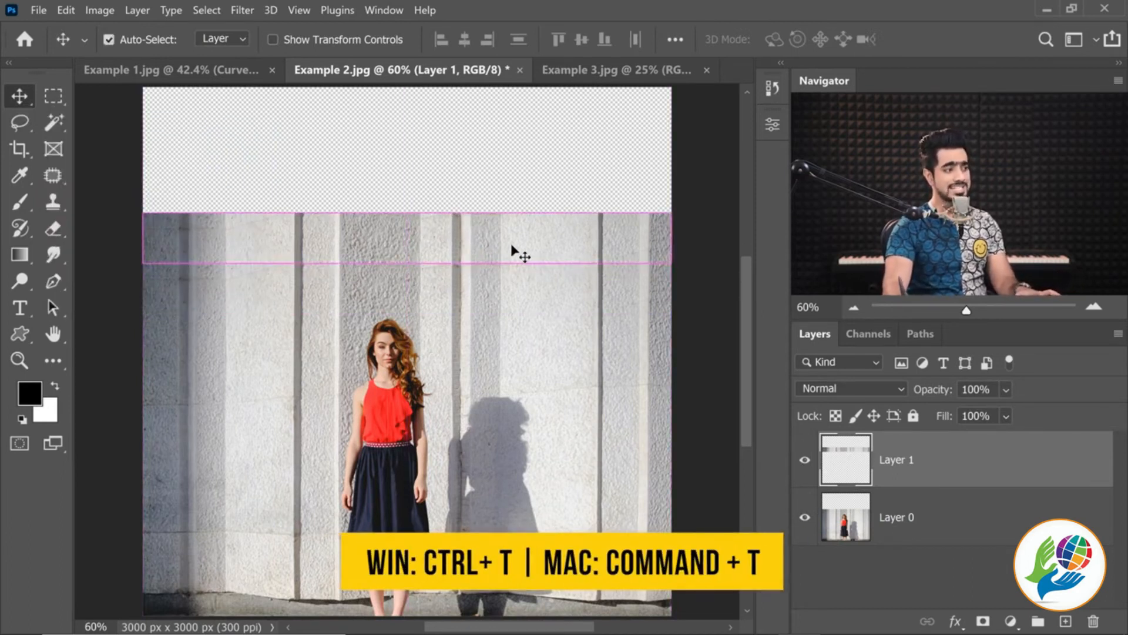
key("ctrl+t")
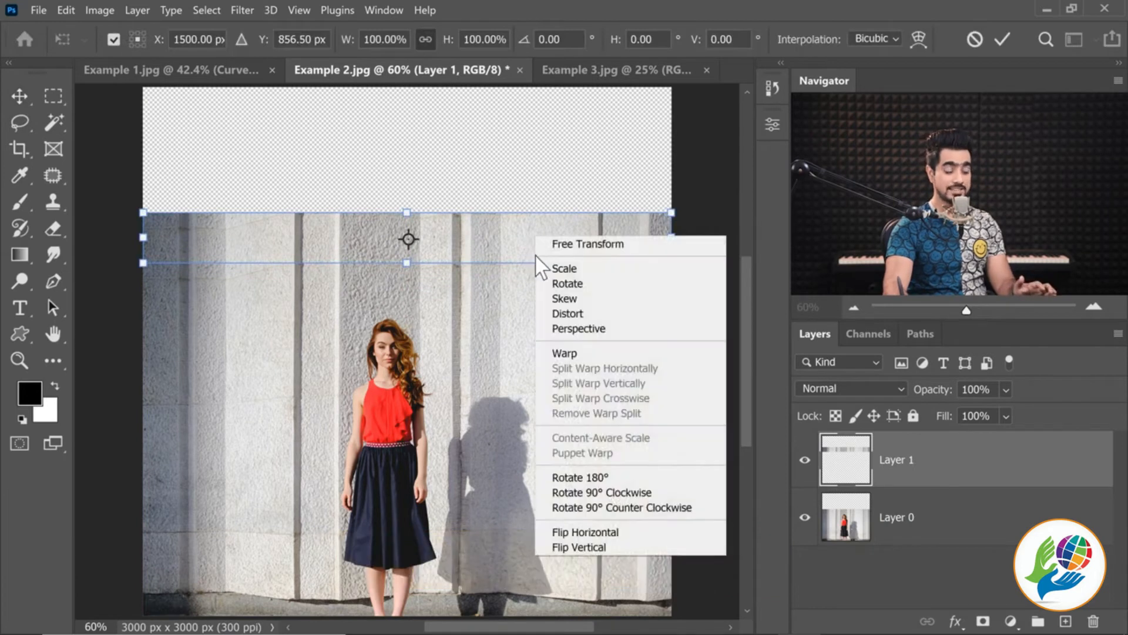
left_click(590, 544)
left_click_drag(467, 239, 499, 286)
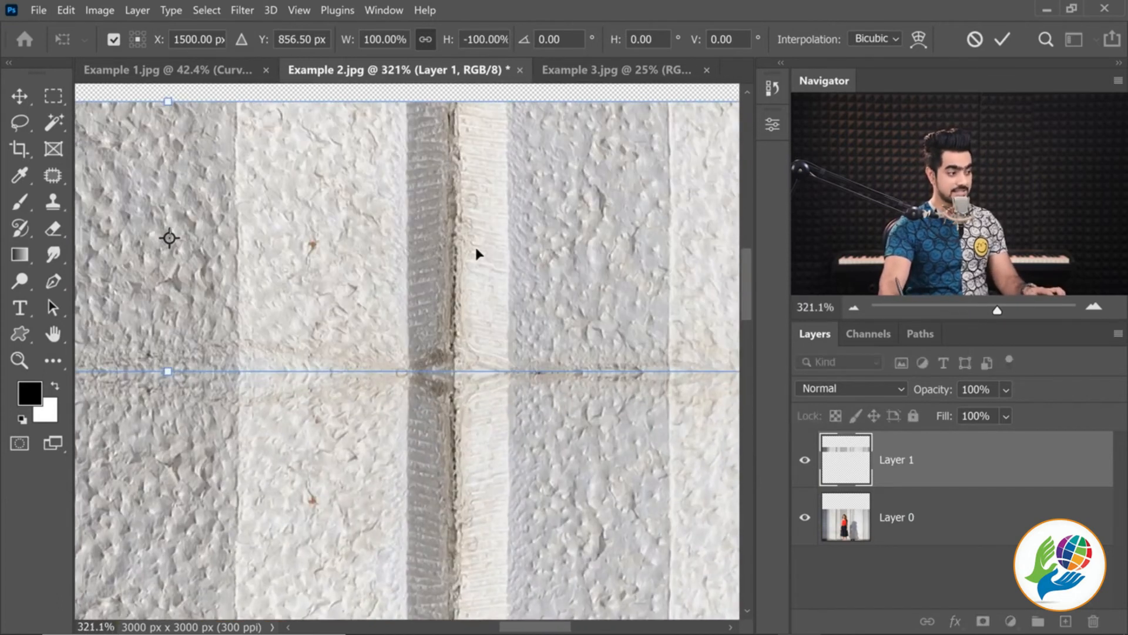
key("Return")
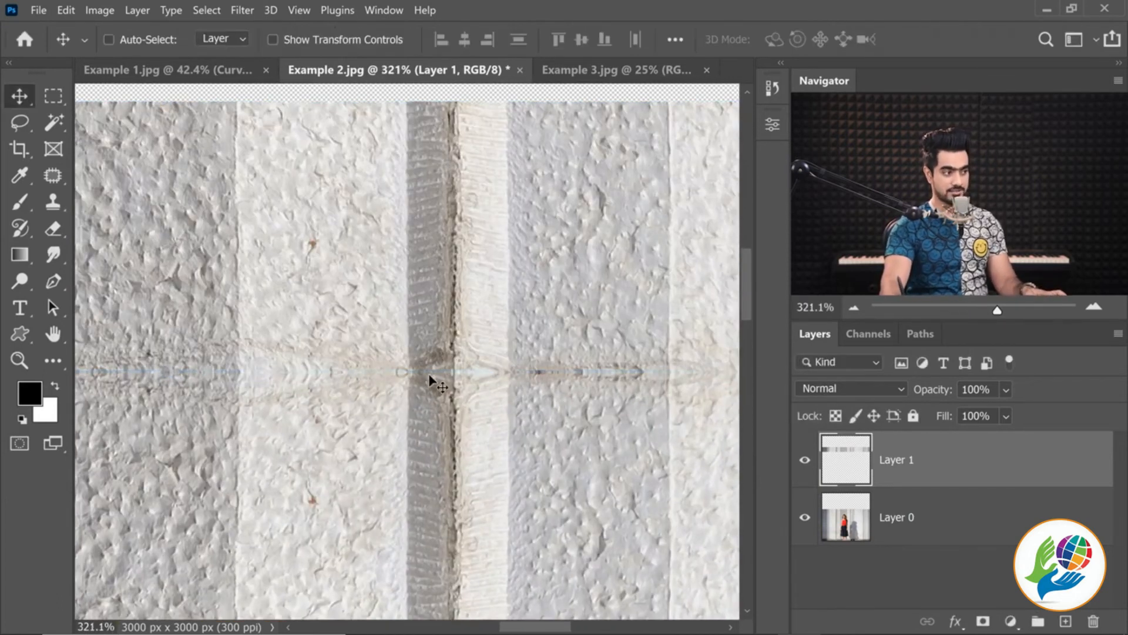
scroll(417, 370, "down", 5)
scroll(318, 357, "up", 8)
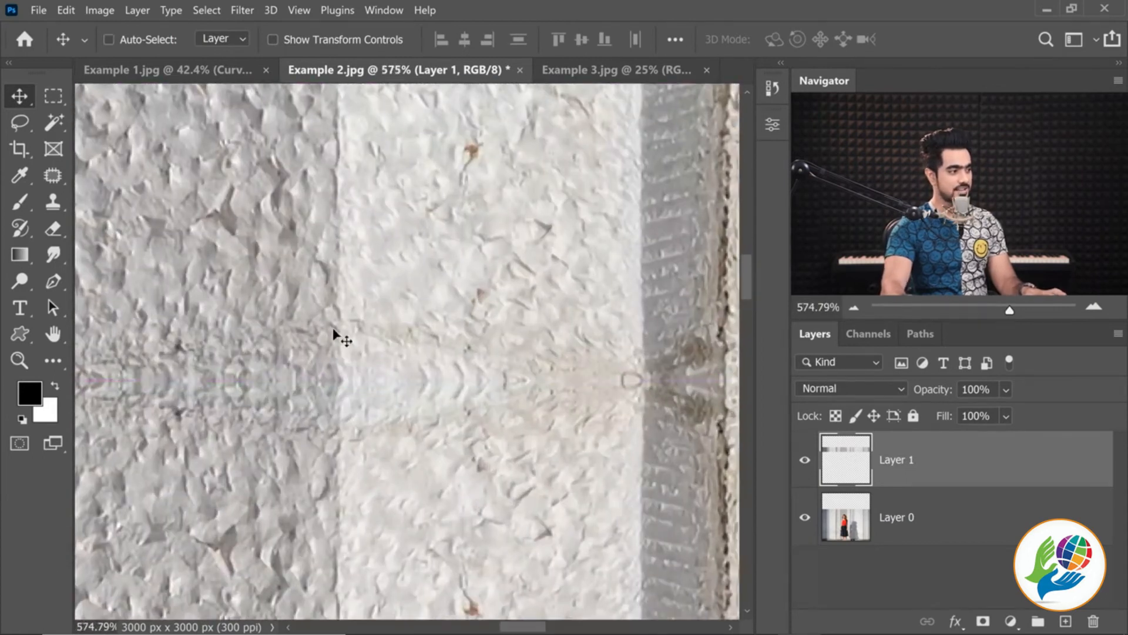
scroll(620, 360, "down", 8)
left_click_drag(629, 365, 446, 340)
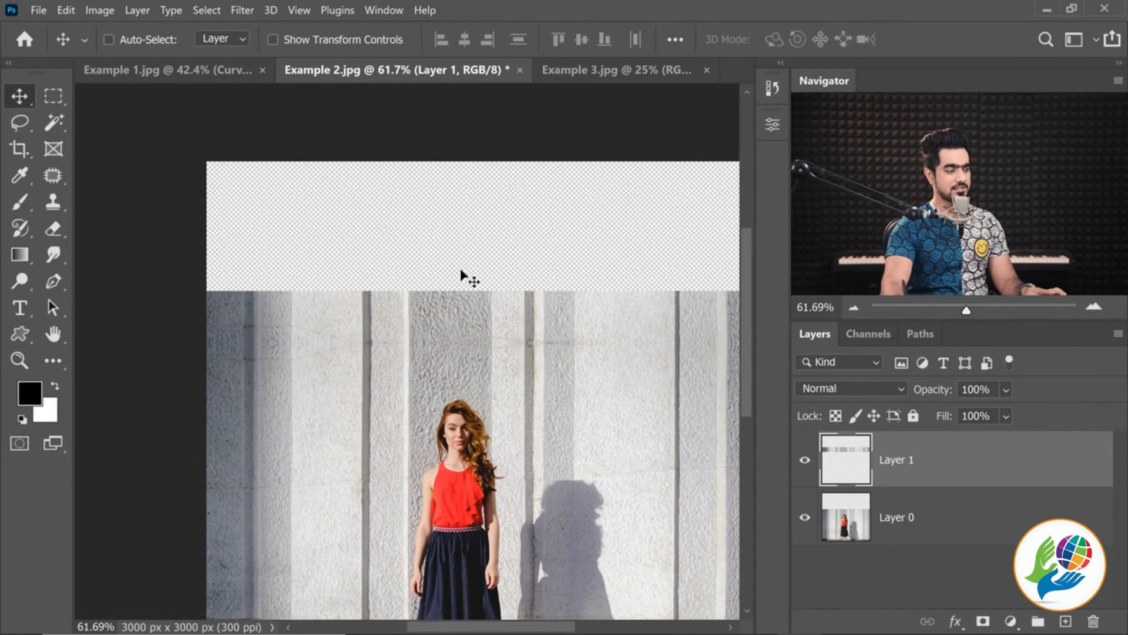
left_click_drag(533, 332, 474, 319)
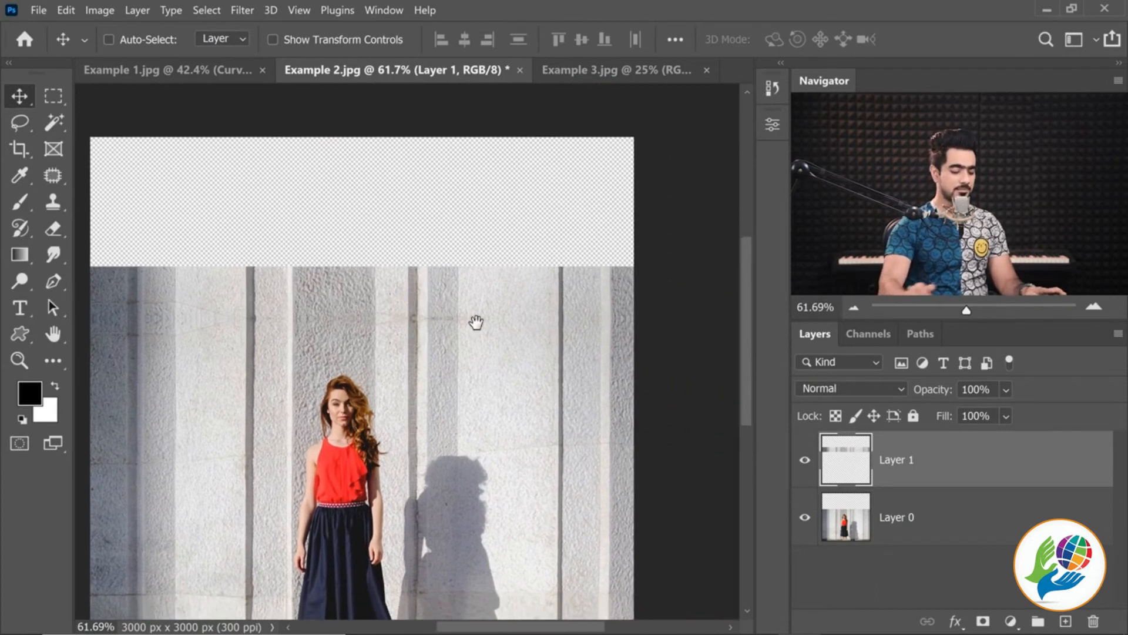
Duplicate the flipped wall strip layer, move the copy straight up onto the existing strip's top edge, and flip it vertically
scroll(473, 319, "down", 2)
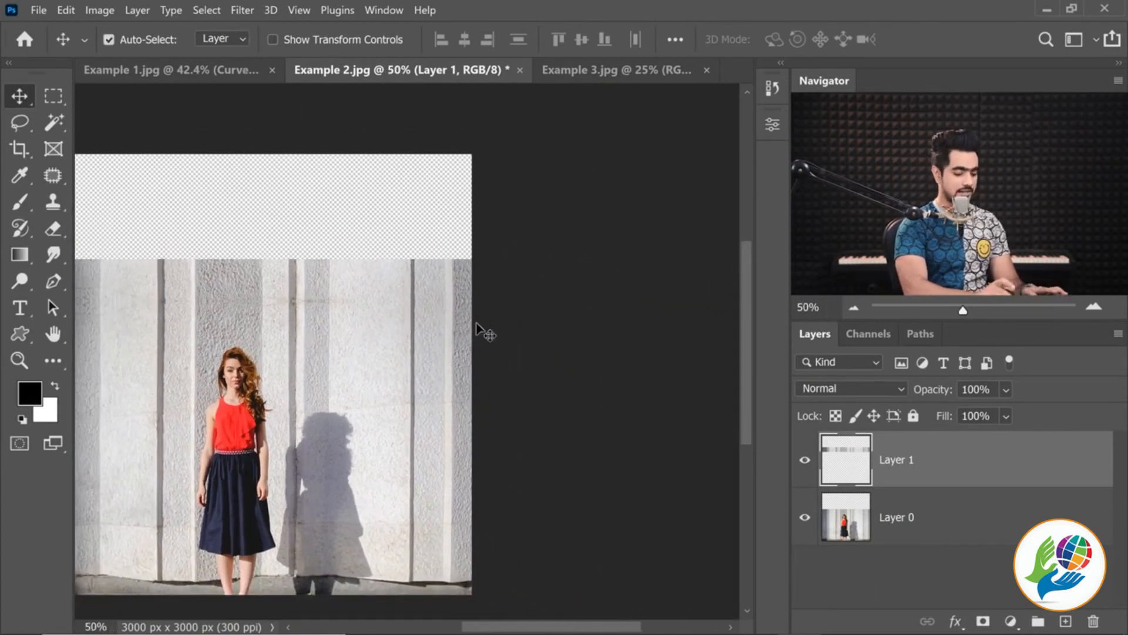
scroll(485, 333, "up", 1)
key("ctrl")
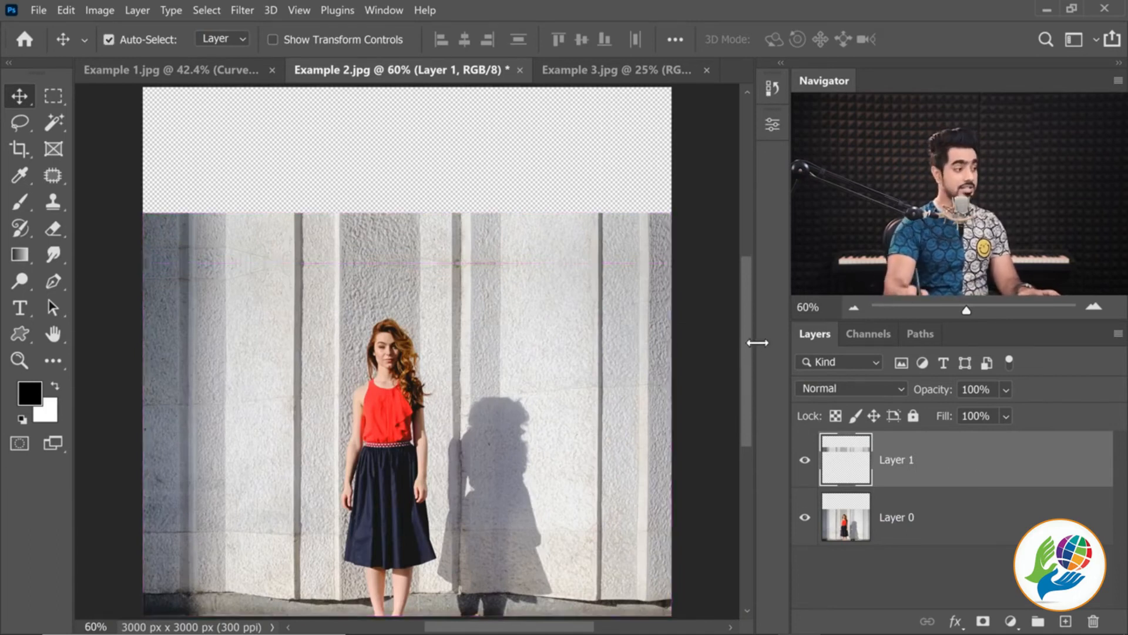
key("ctrl")
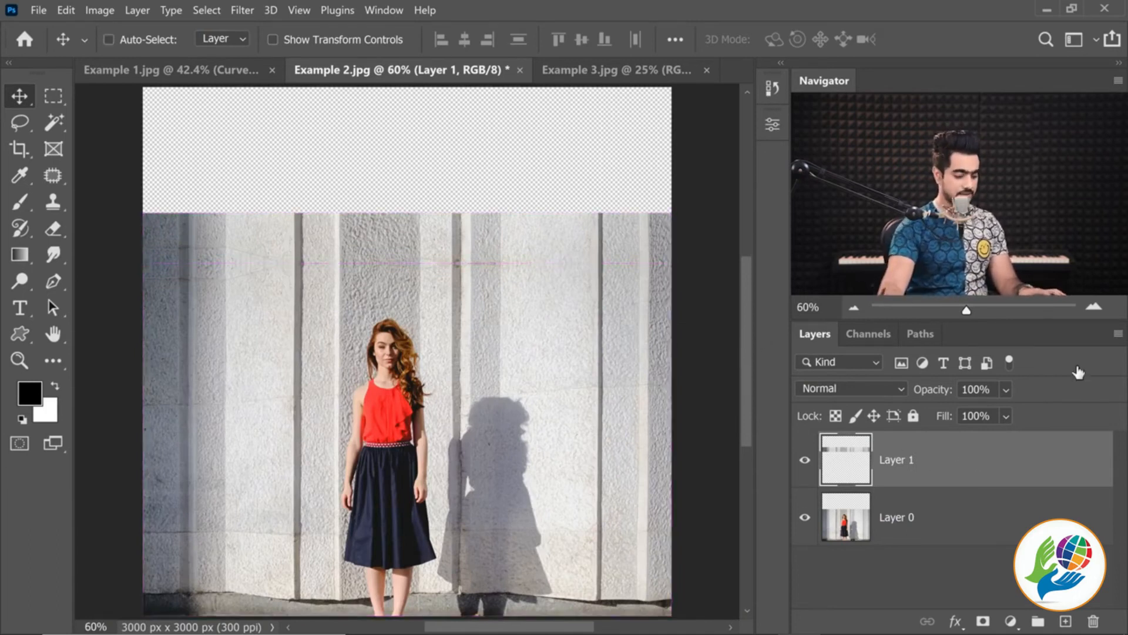
key("ctrl+j")
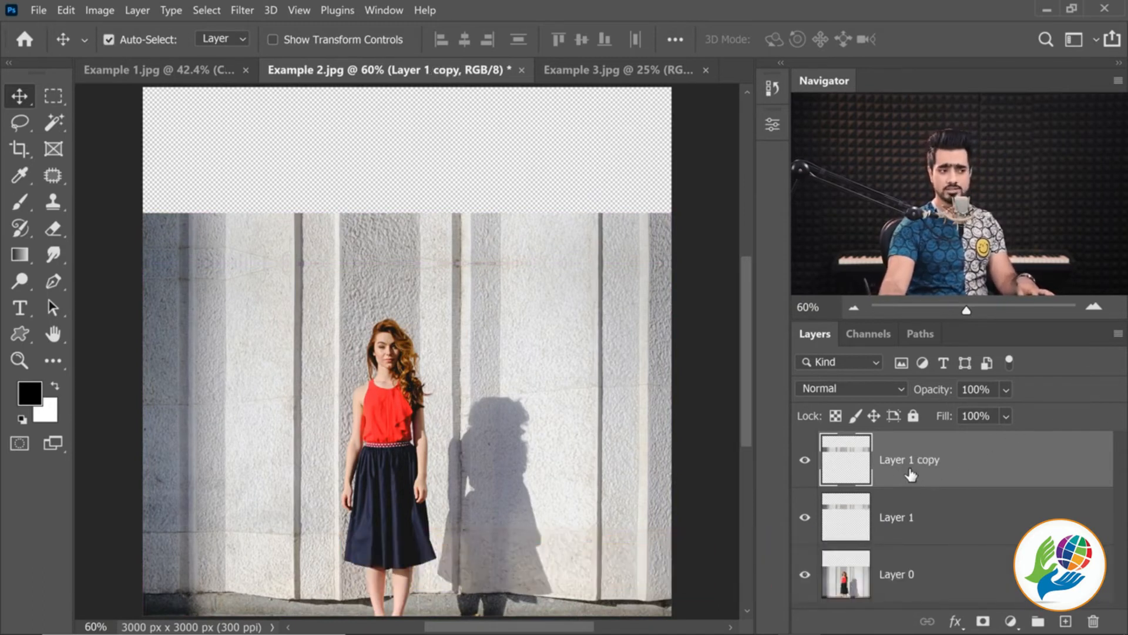
key("ctrl+t")
left_click_drag(449, 233, 468, 184)
right_click(489, 185)
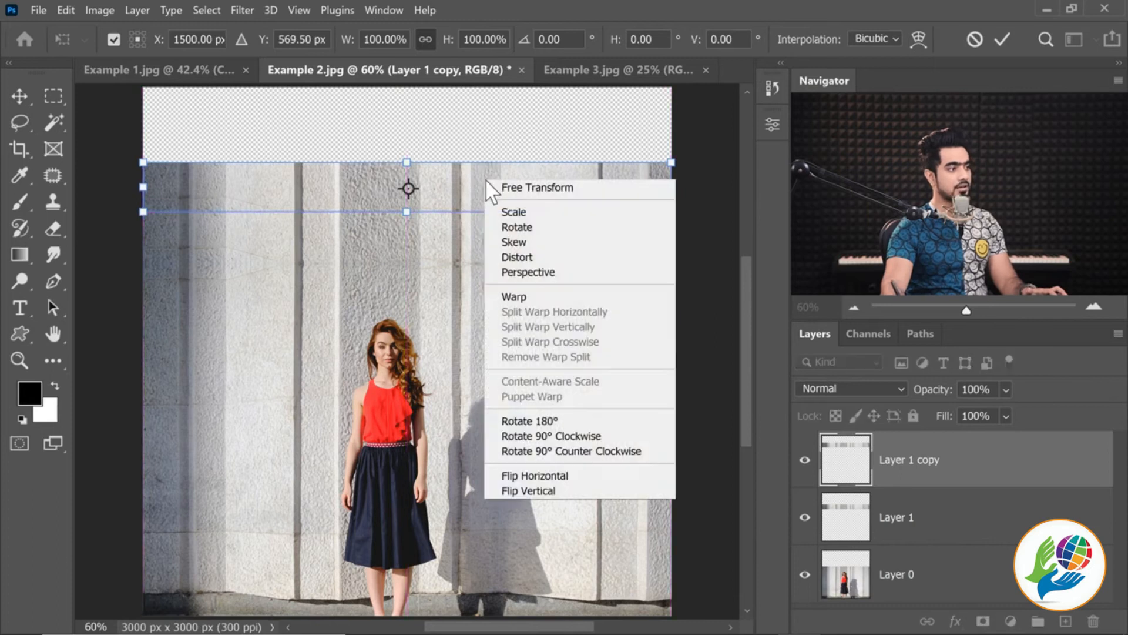
left_click(553, 497)
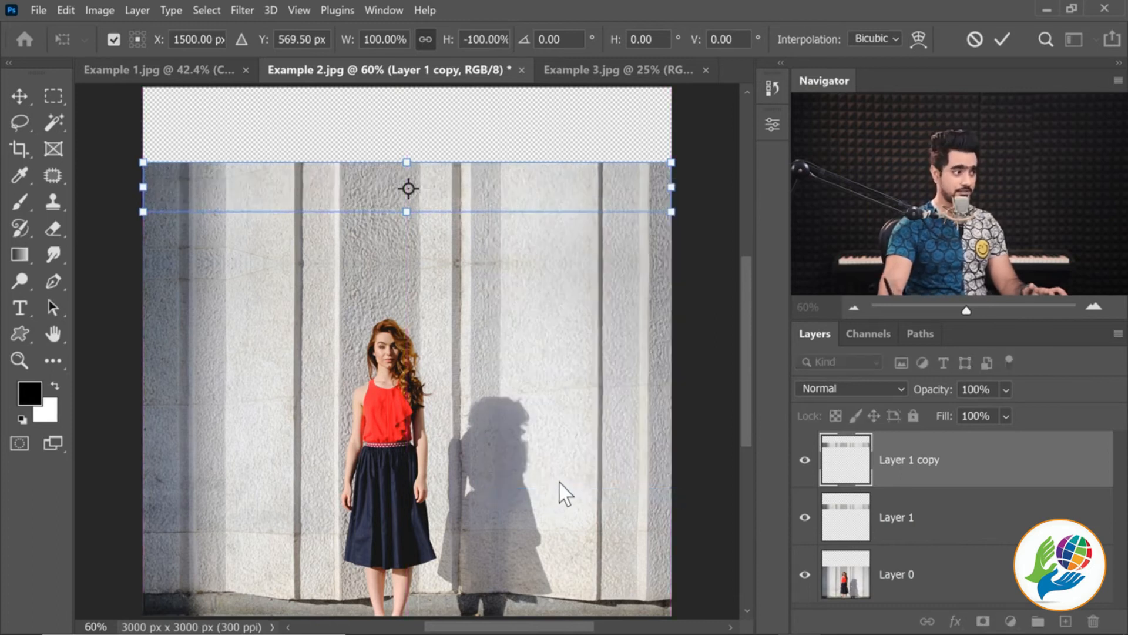
key("Return")
Nudge the upper wall strip down to Y 570.50 px so its bottom edge meets the strip below
left_click_drag(336, 186, 396, 306)
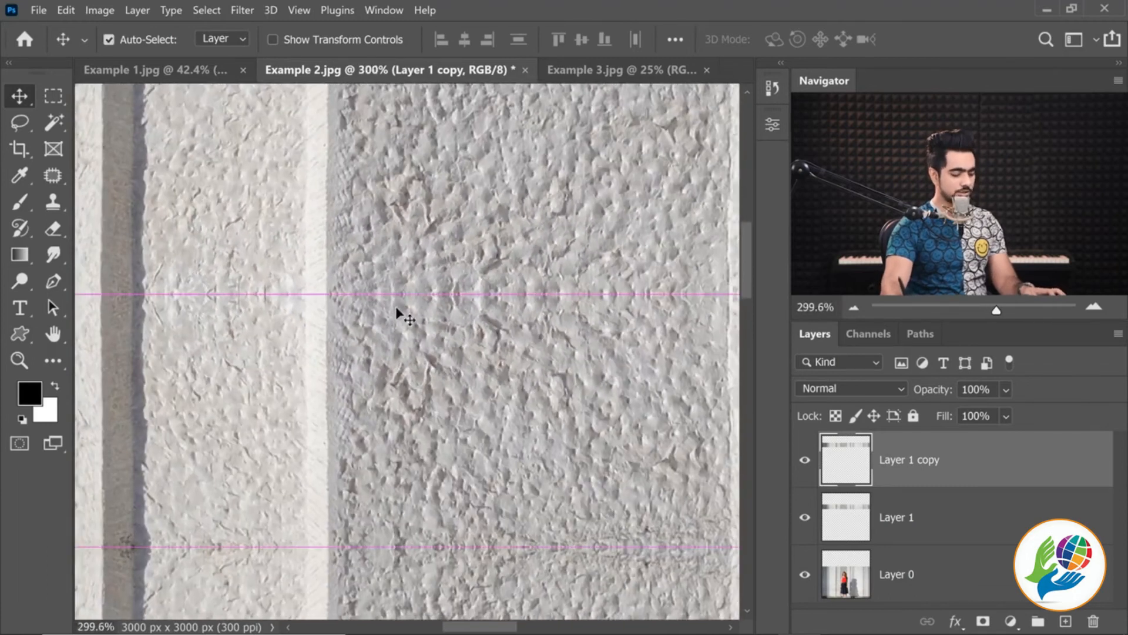
key("ctrl+t")
key("Down")
key("Down")
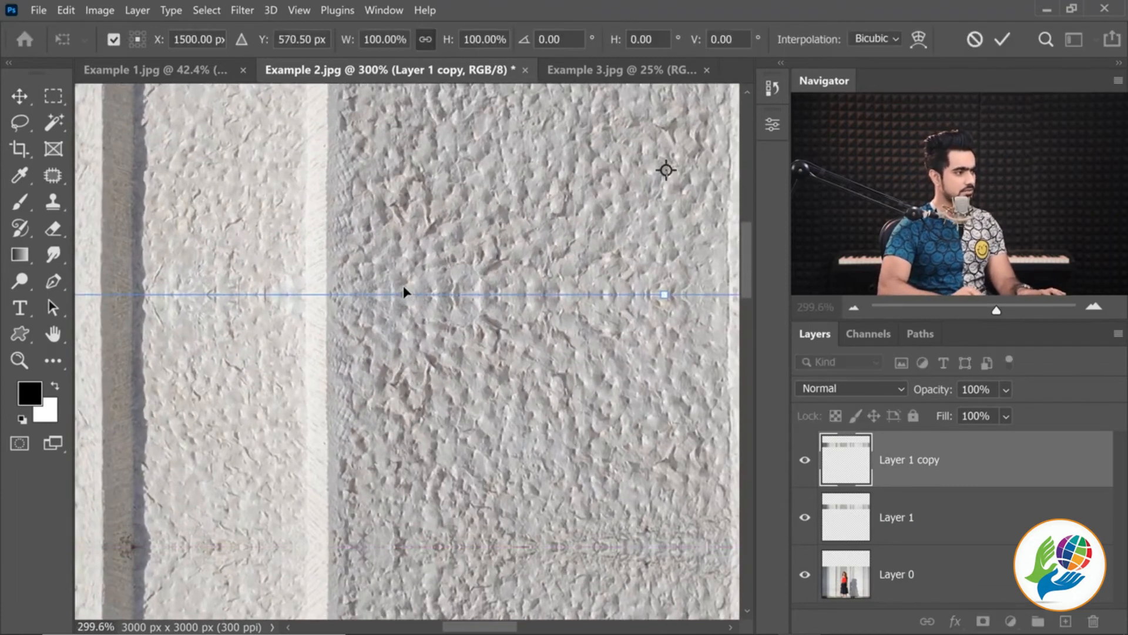
key("Up")
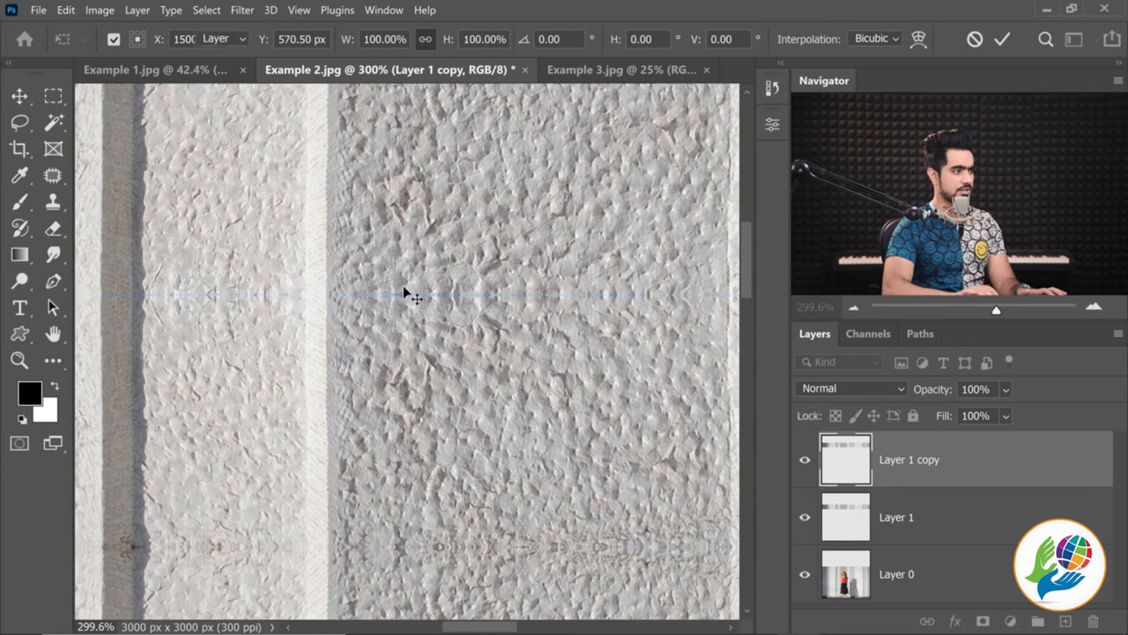
key("Return")
left_click_drag(470, 285, 424, 290)
left_click_drag(531, 297, 469, 289)
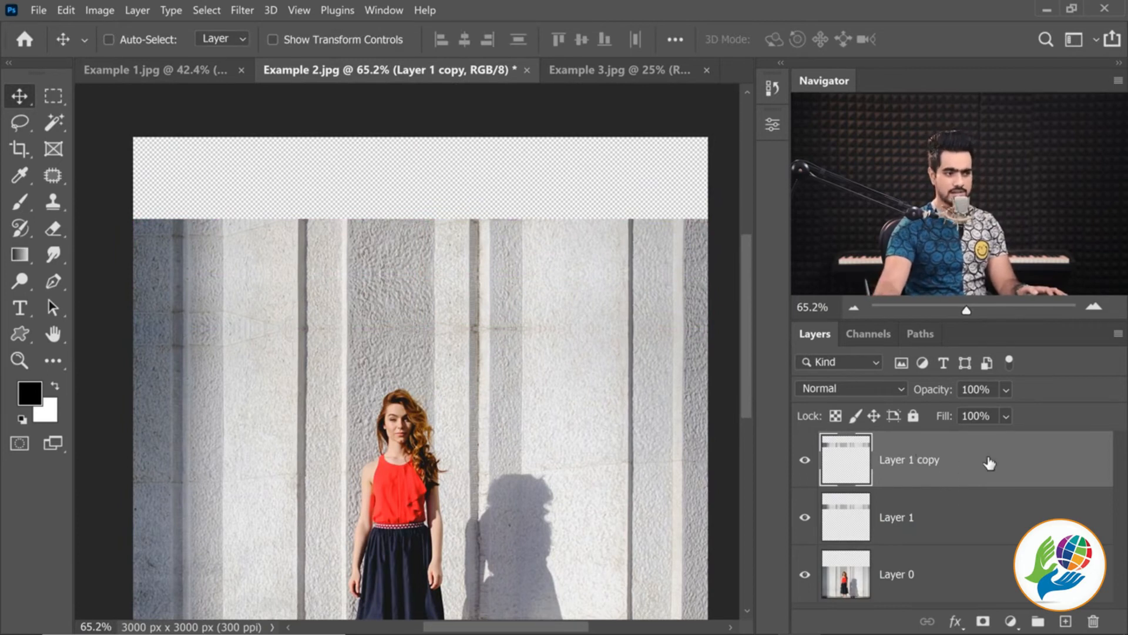
Merge the two wall strip layers, duplicate the merged strip, and move the copy straight up to cover the remaining transparent area
left_click(989, 516, "ctrl")
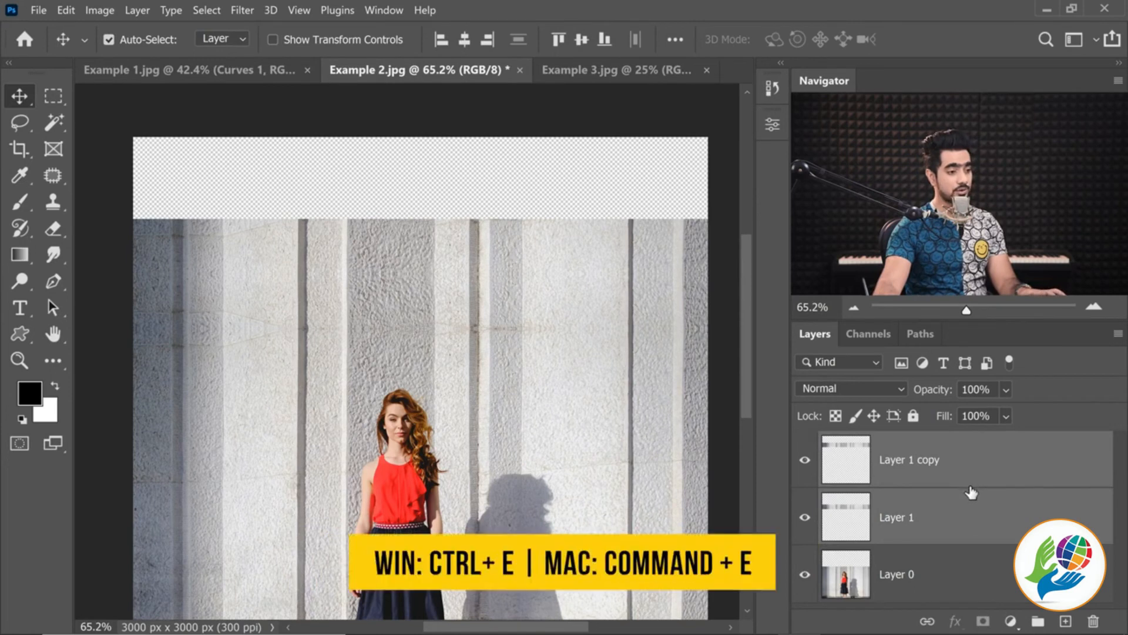
key("ctrl+e")
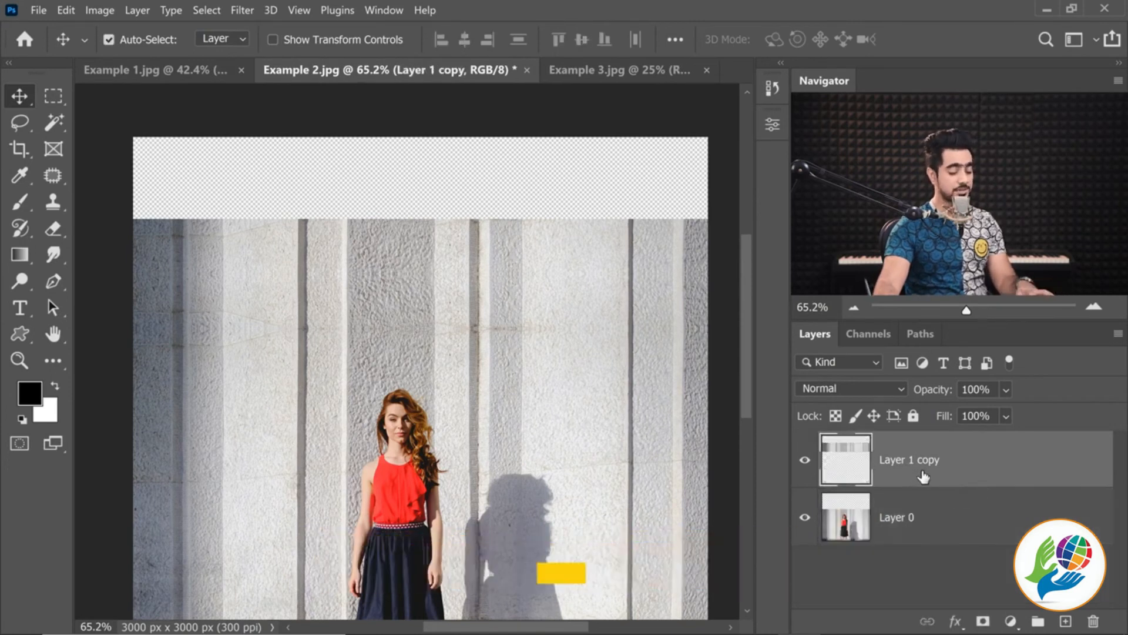
key("ctrl+j")
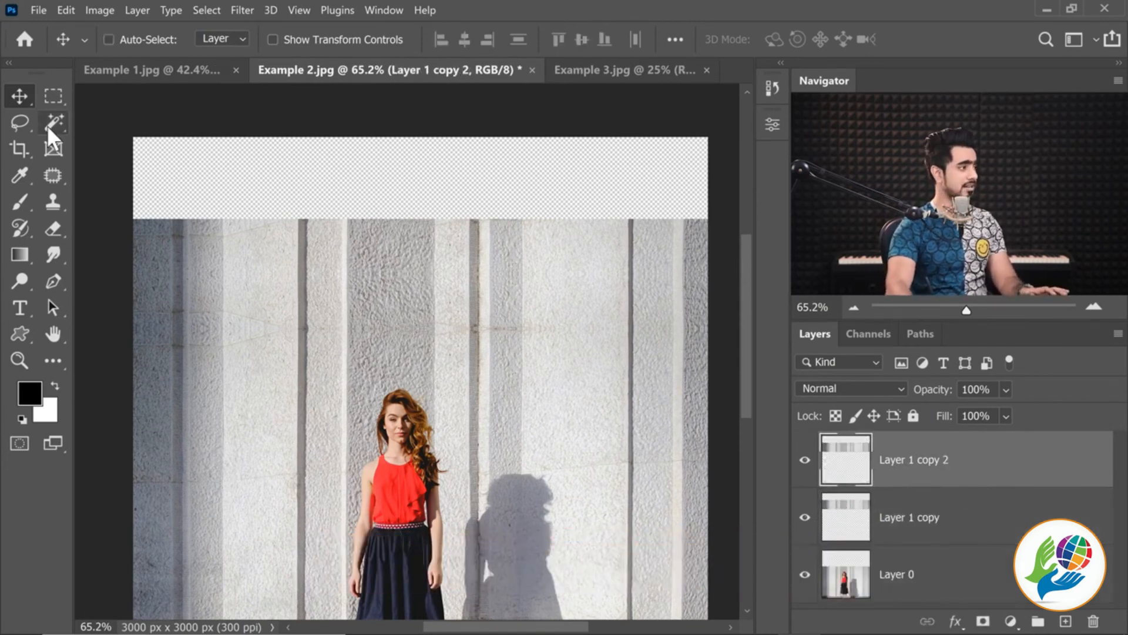
left_click_drag(411, 281, 448, 172)
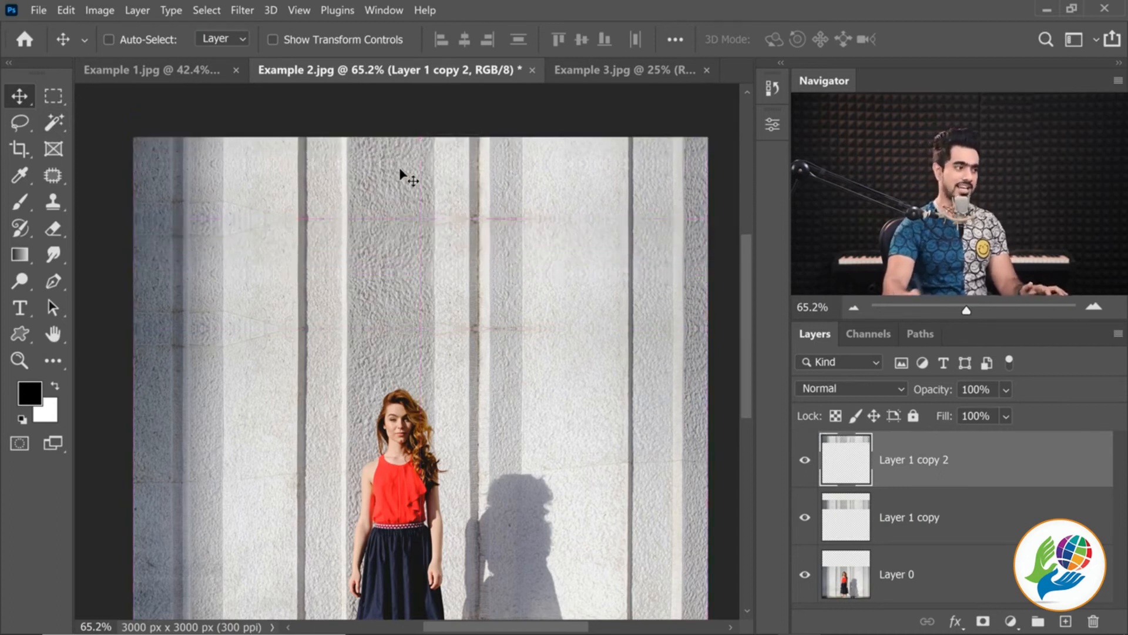
key("ctrl+0")
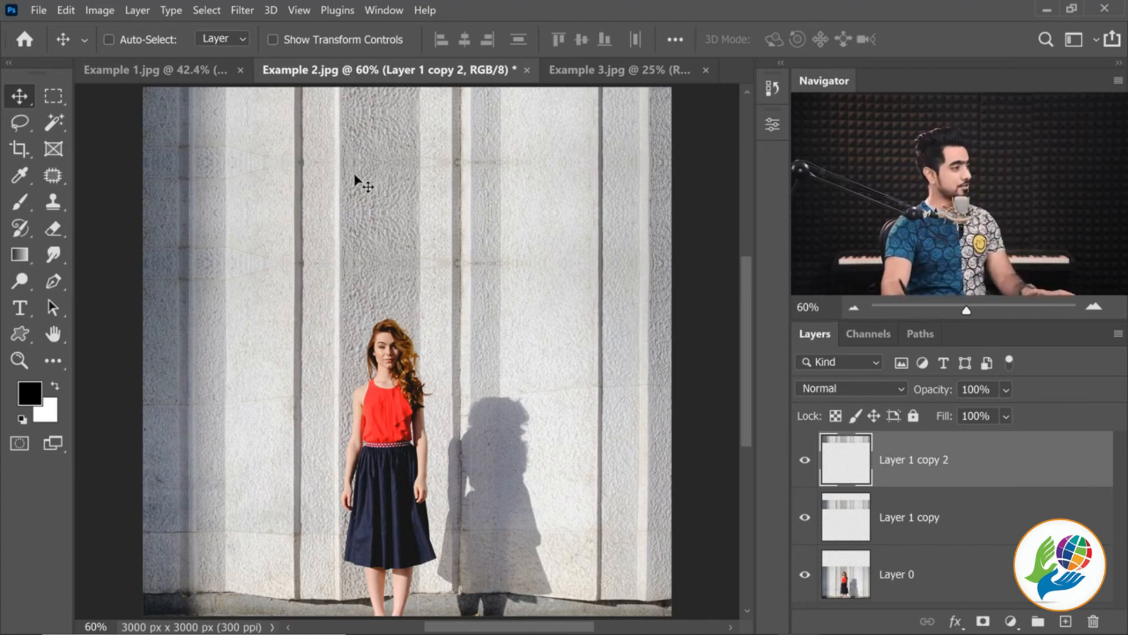
Inspect the mirrored marks on the extended wall and merge all visible layers into a single layer
left_click_drag(436, 152, 461, 161)
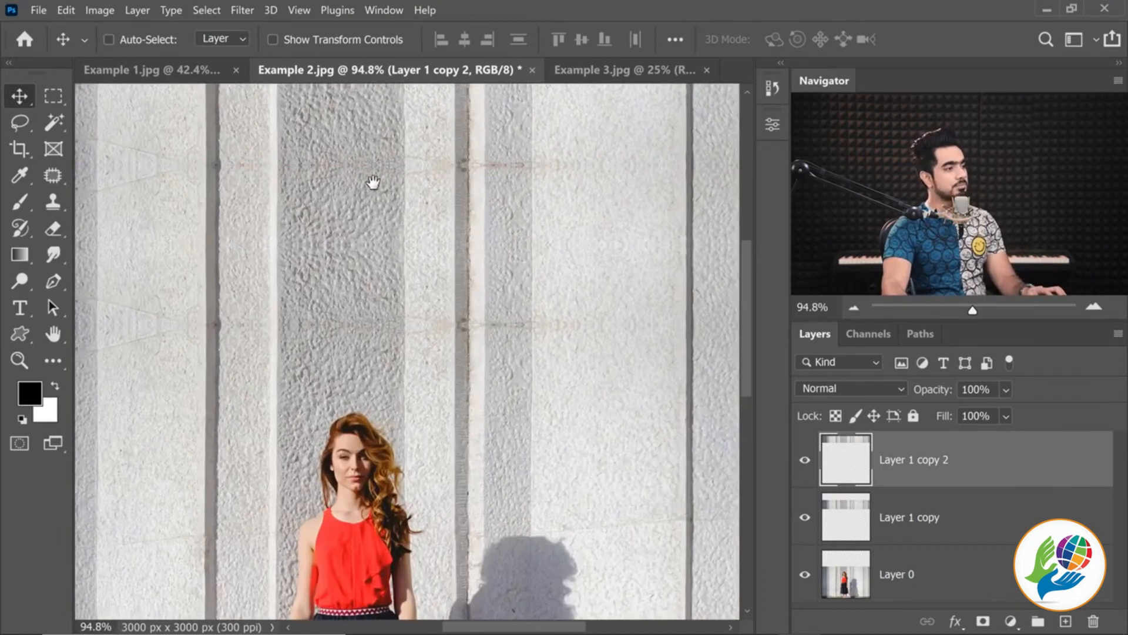
left_click_drag(373, 182, 474, 271)
left_click_drag(265, 257, 399, 264)
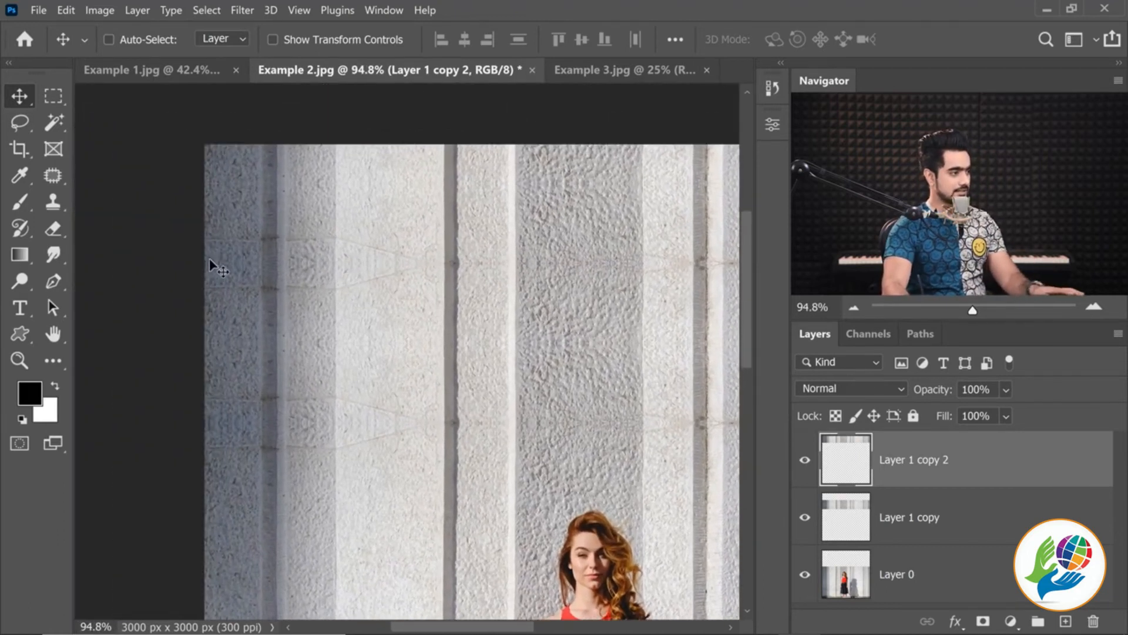
key("ctrl")
key("ctrl")
key("ctrl+space")
left_click_drag(594, 284, 576, 259)
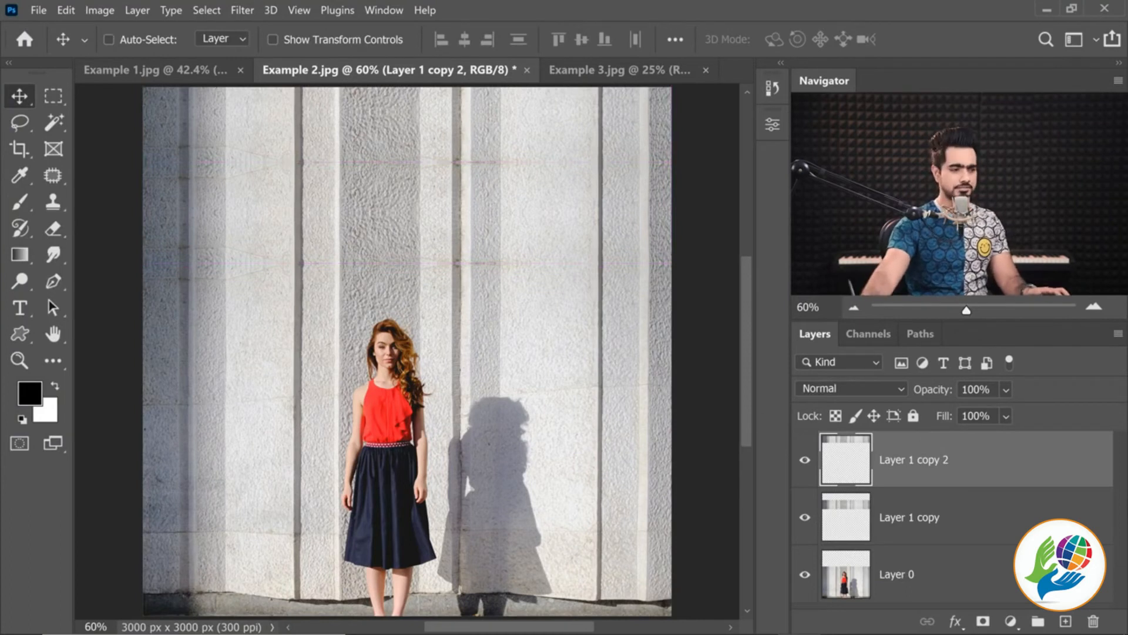
key("ctrl+shift+e")
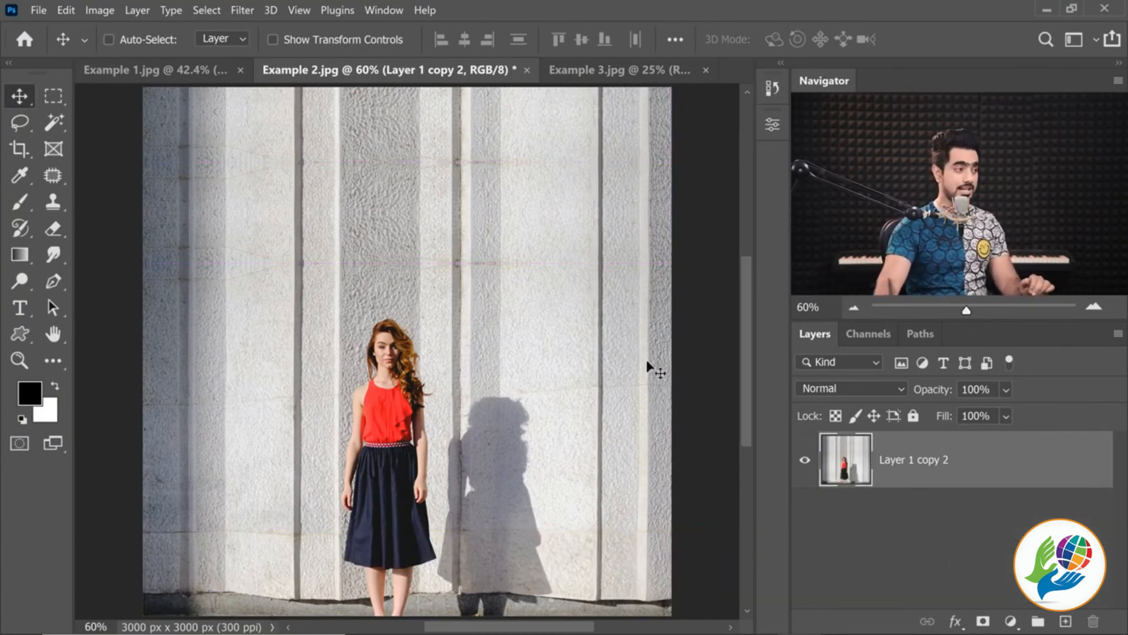
Outline the upper of the two mirrored crack lines near the wall's top-left with the Polygonal Lasso tool
left_click_drag(208, 138, 232, 191)
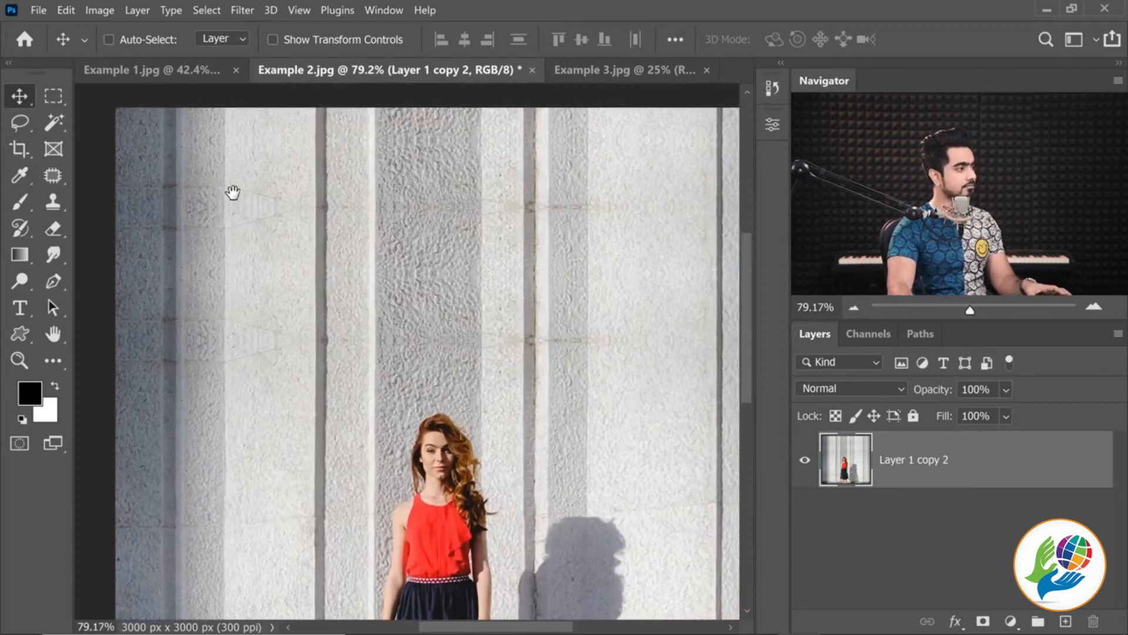
left_click(18, 125)
right_click(17, 125)
left_click(86, 138)
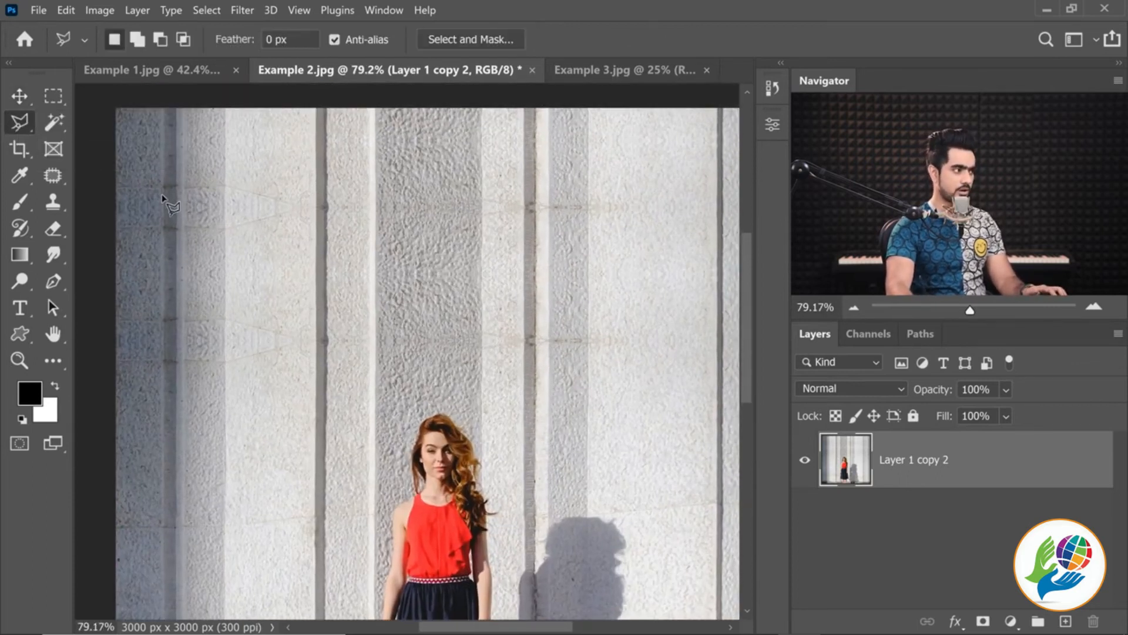
left_click(109, 181)
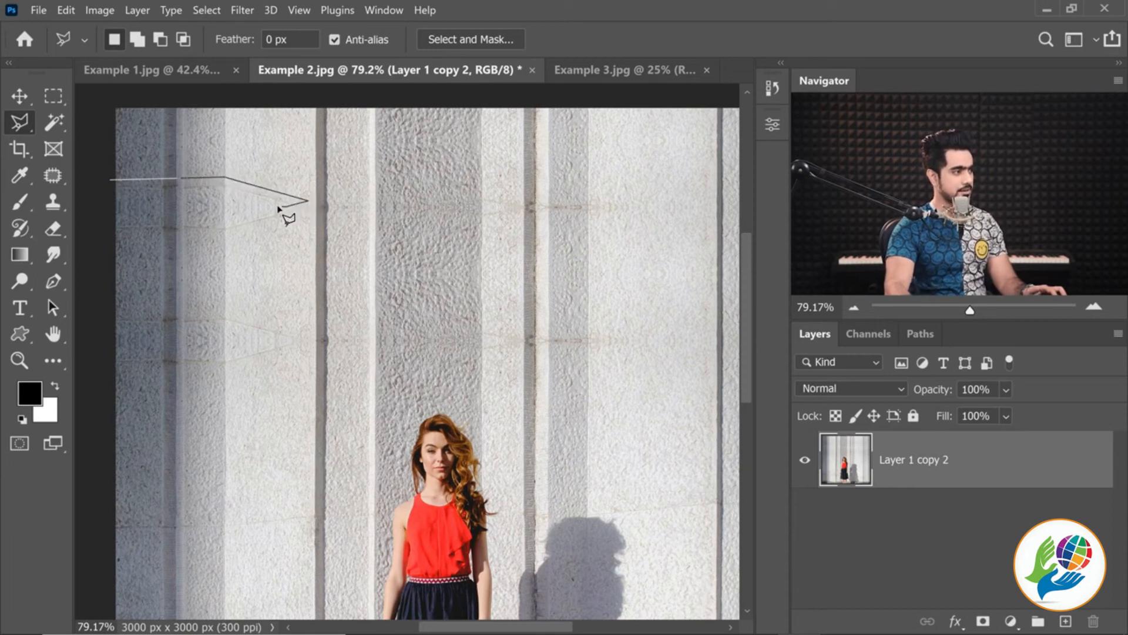
left_click(215, 193)
left_click(103, 196)
left_click(110, 180)
Add the second mirrored crack line, just below the first at the wall's left edge, to the lasso selection
left_click(98, 221)
left_click(225, 217)
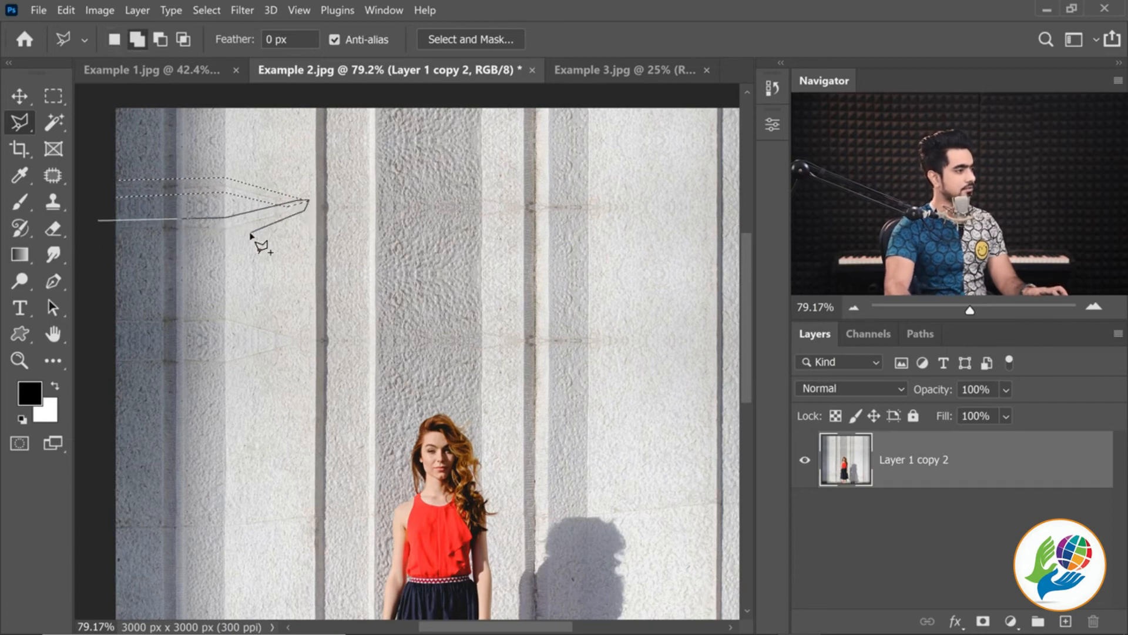
left_click(220, 236)
left_click(98, 238)
left_click(98, 221)
Add the upper horizontal seam marks across the wall's middle columns to the selection with the Polygonal Lasso
mouse_move(376, 216)
left_mouse_down()
mouse_move(184, 239)
mouse_move(222, 244)
left_mouse_up()
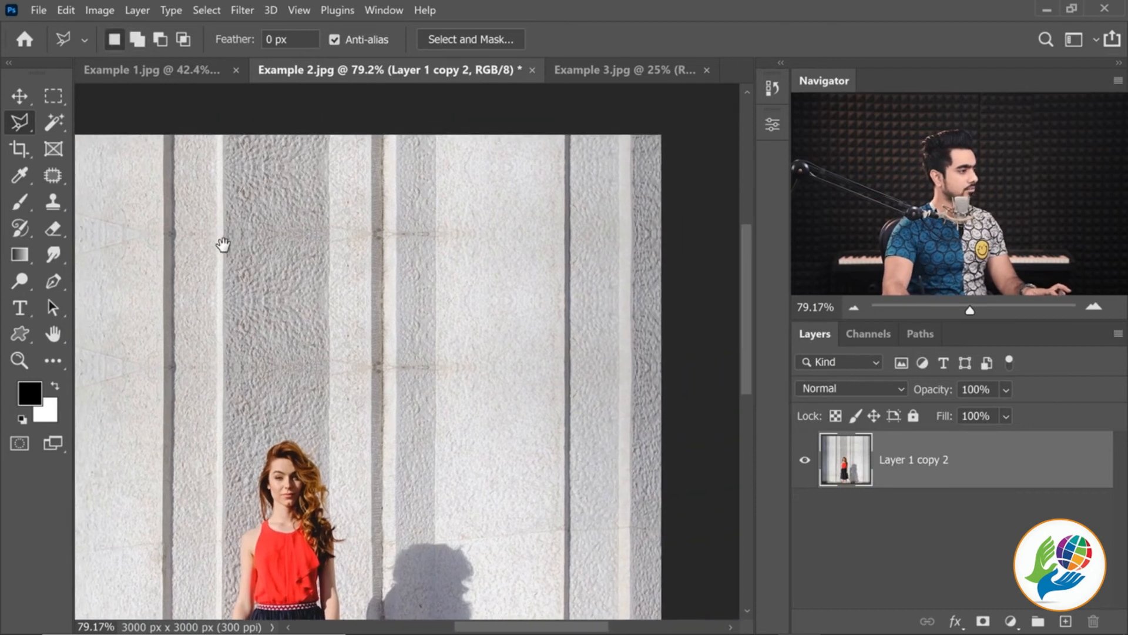
left_click(127, 222, "shift")
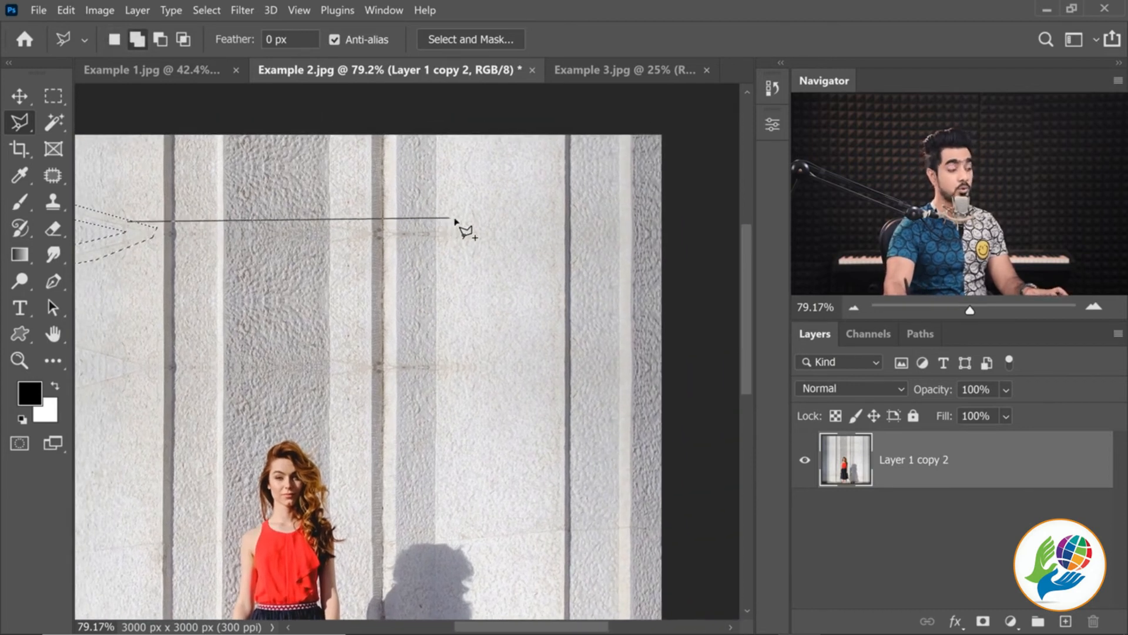
left_click(329, 217)
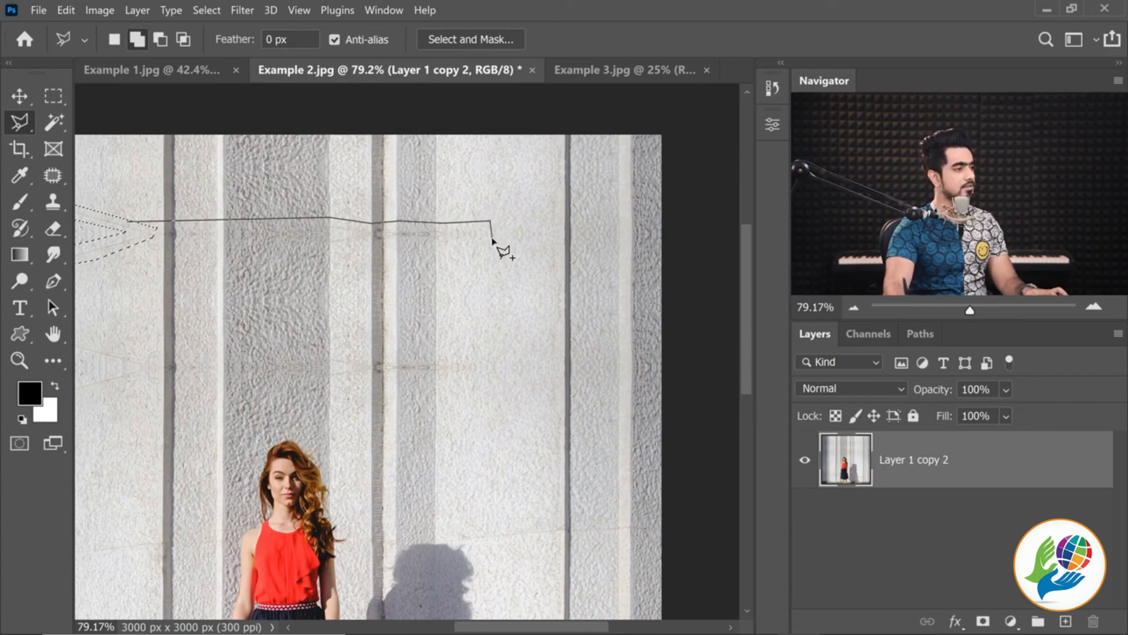
left_click(464, 247)
left_click(205, 243)
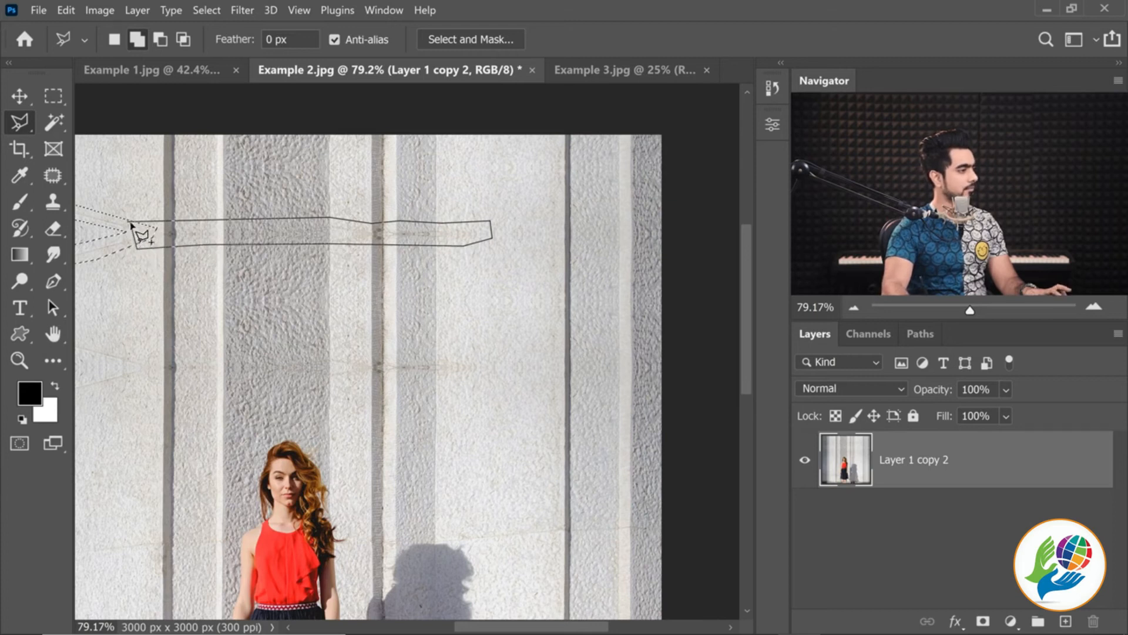
left_click(131, 225)
Add the lower mirrored seam above the woman's head, from the wall's left edge past the middle columns, to the lasso selection
scroll(330, 262, "down", 1)
scroll(282, 282, "left", 1)
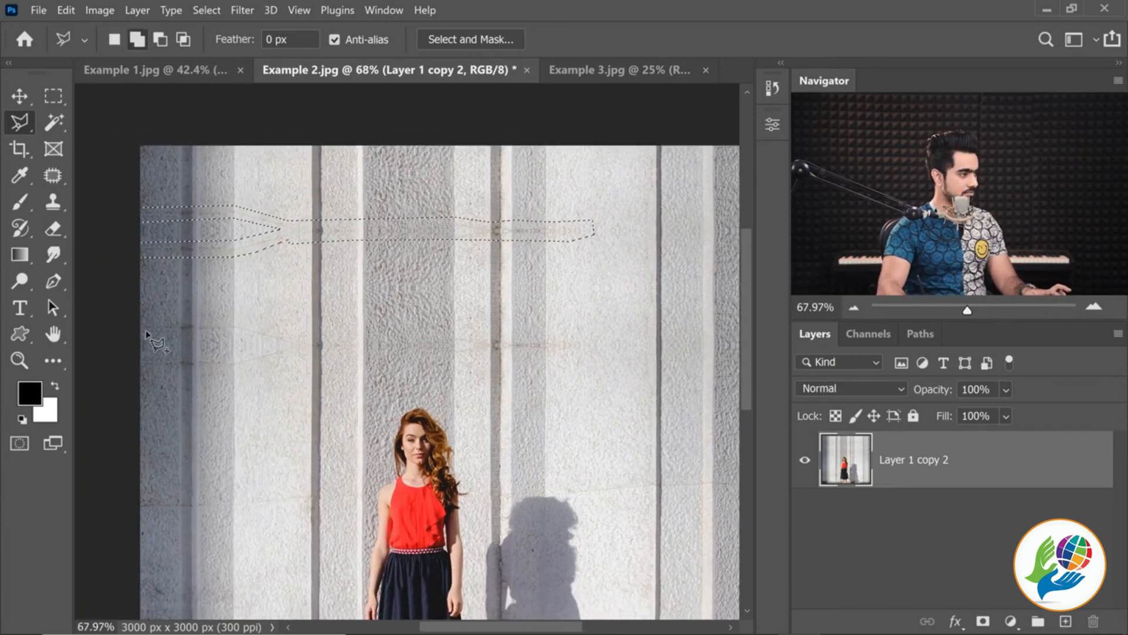
left_click(133, 321)
left_click(232, 316)
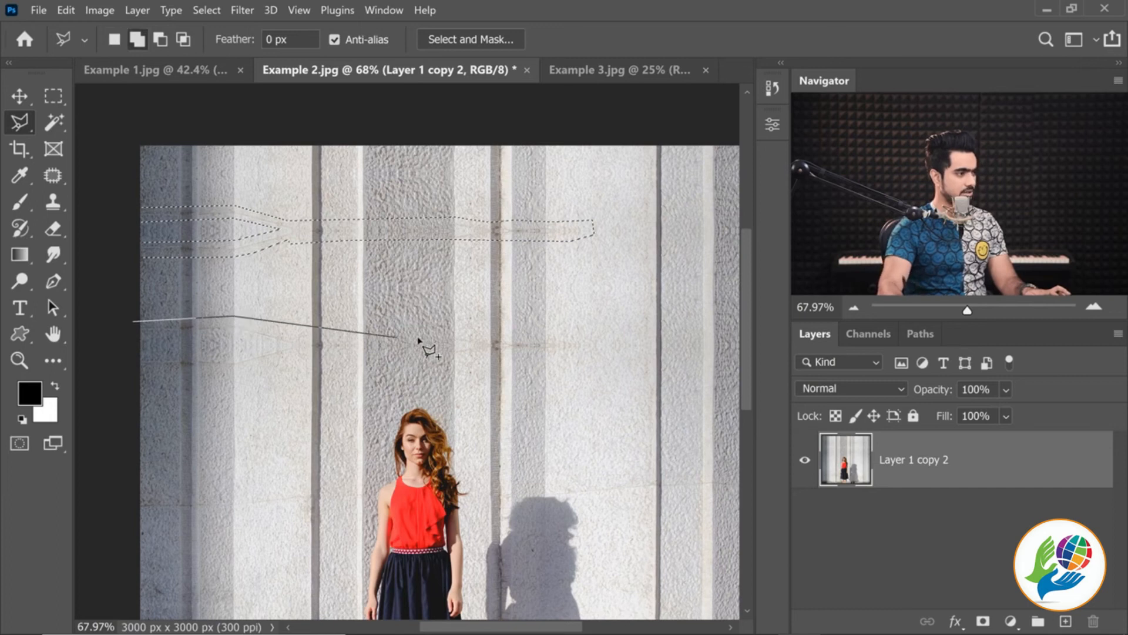
left_click(302, 332)
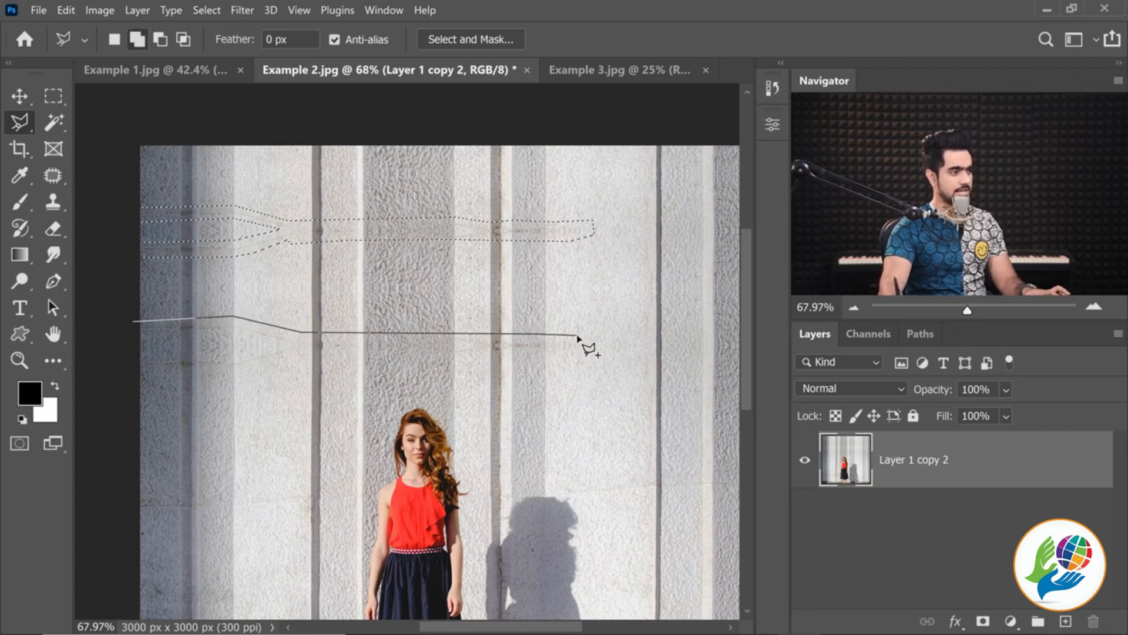
left_click(350, 357)
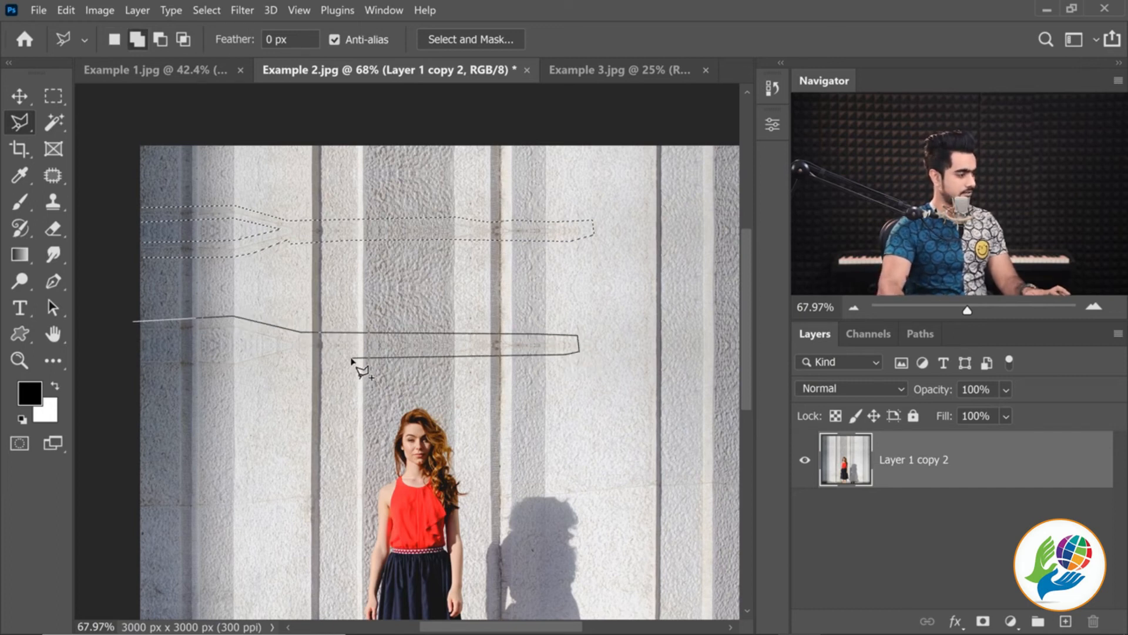
left_click(233, 371)
left_click(114, 377)
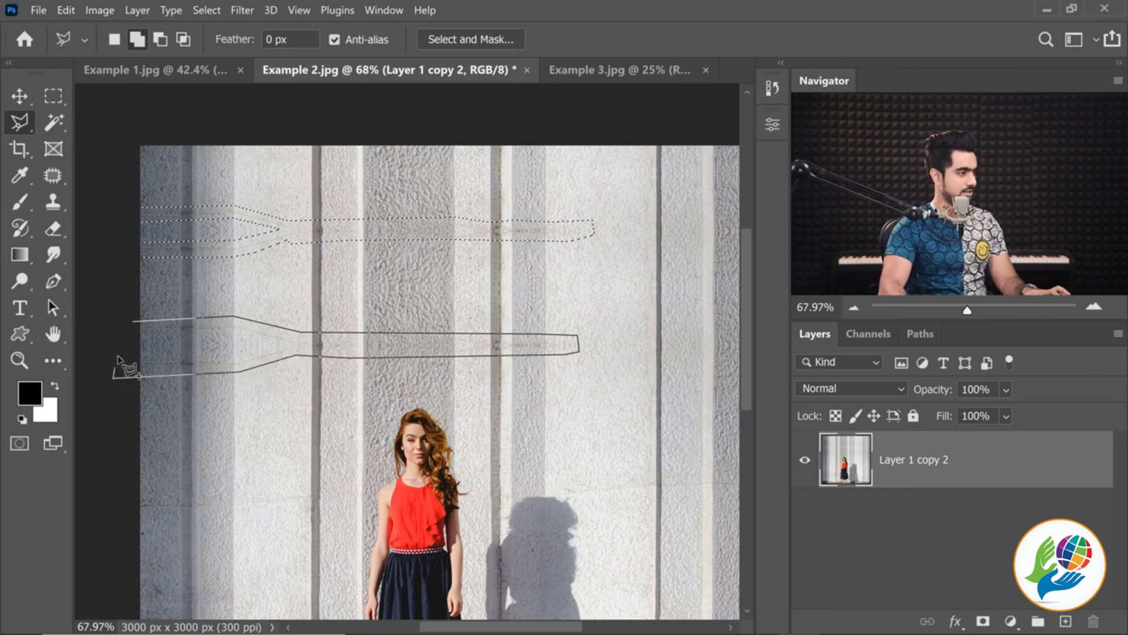
left_click(134, 323)
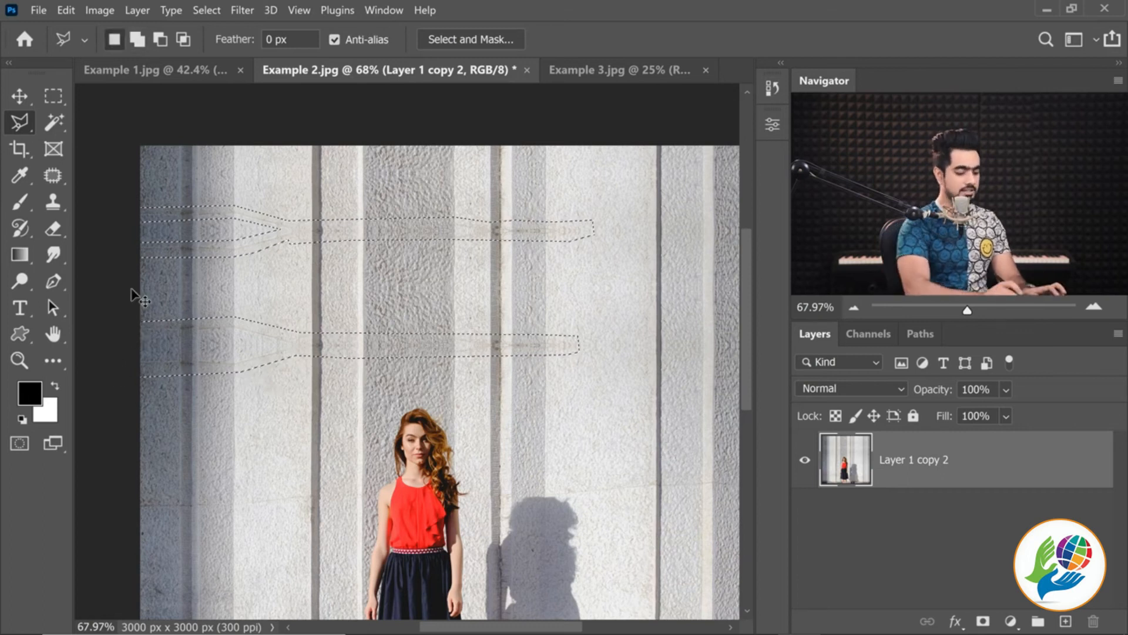
Remove the selected mirrored seam and crack marks with Content-Aware Fill, output to the current layer
scroll(131, 297, "down", 1)
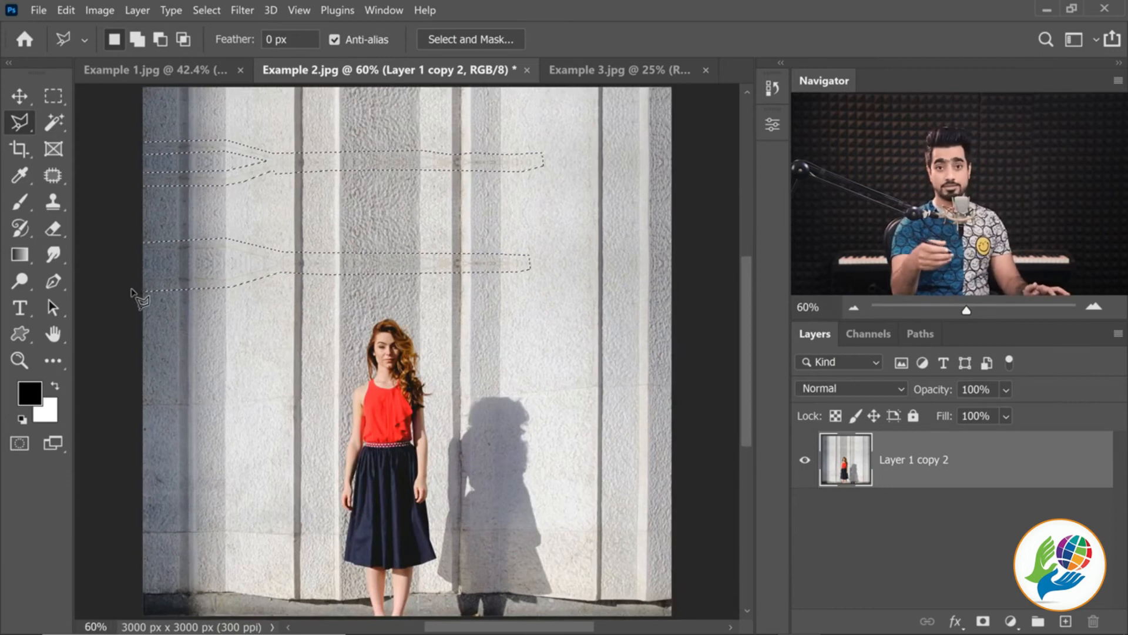
left_click(66, 9)
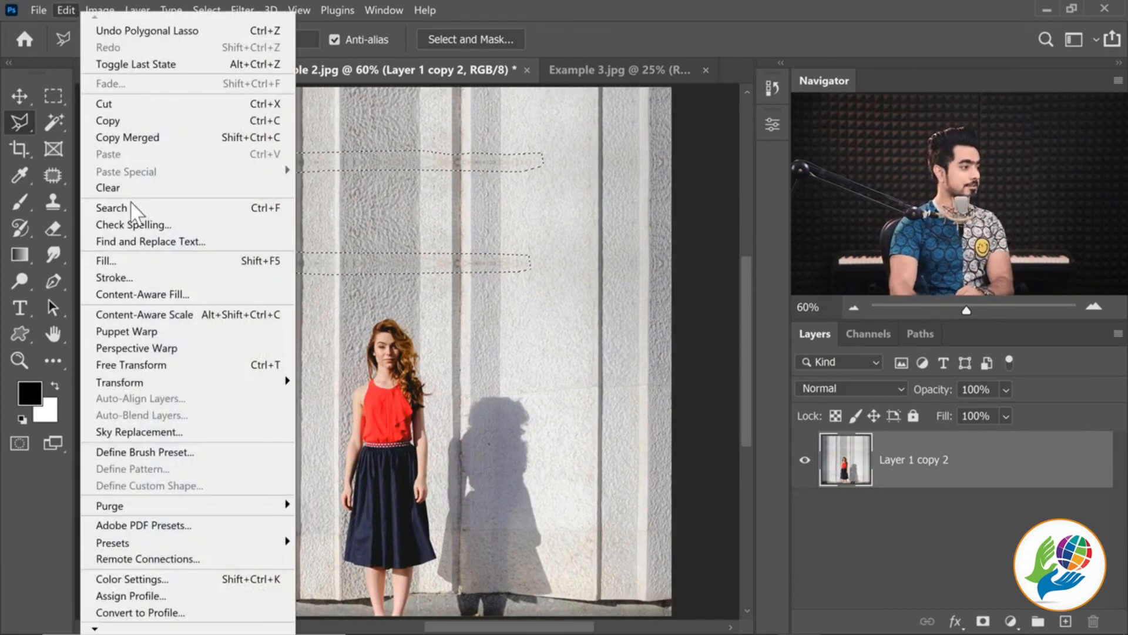
left_click(173, 291)
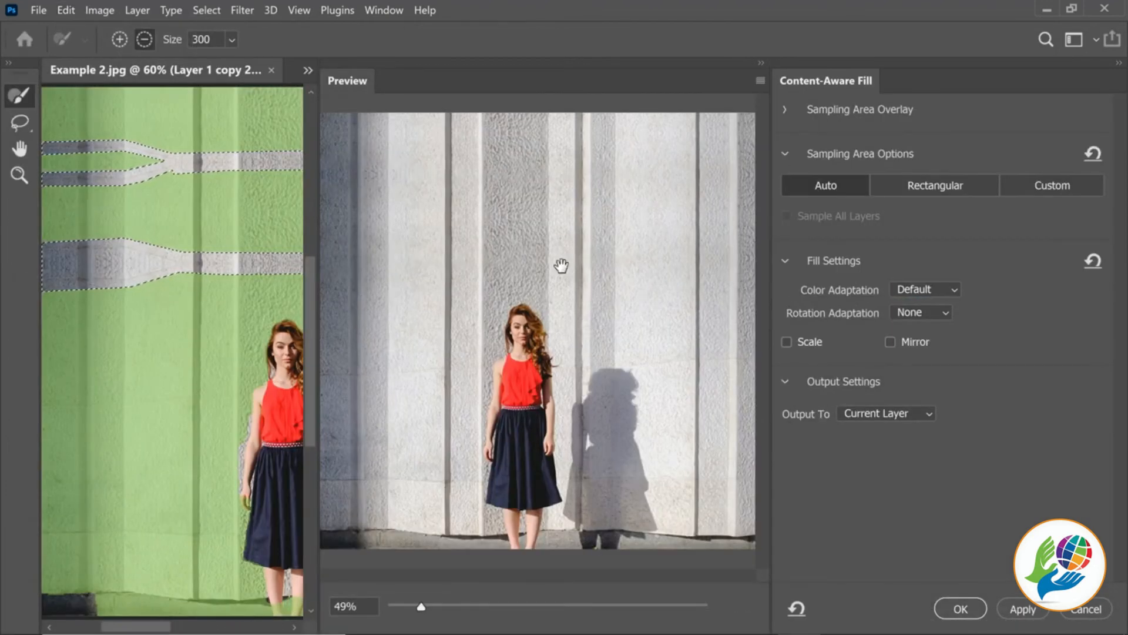
left_click(971, 610)
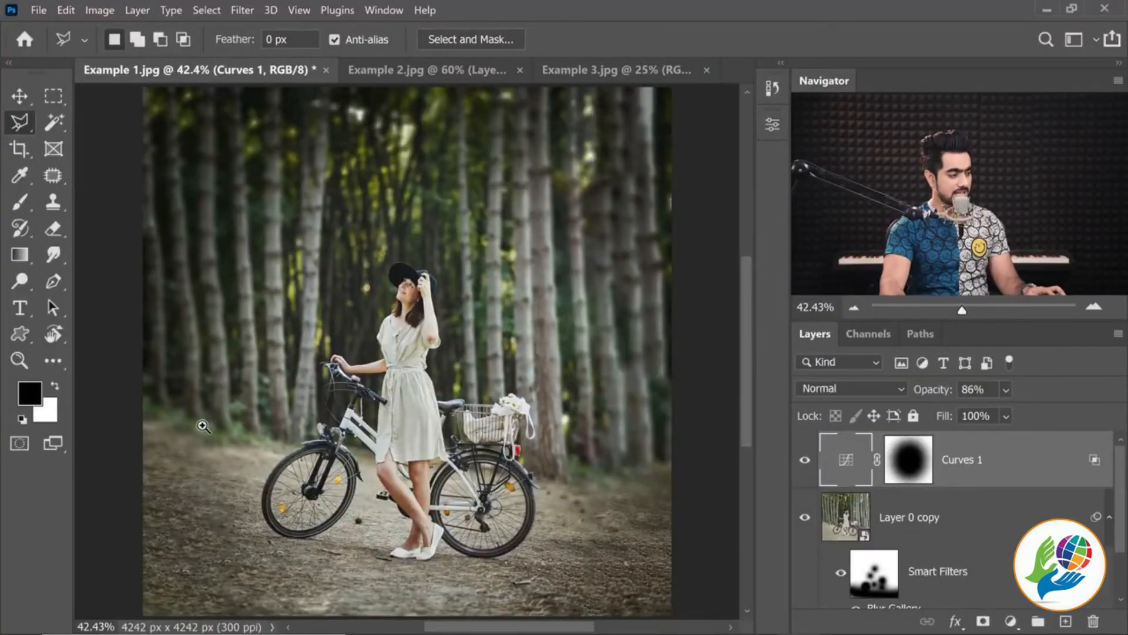
left_click_drag(203, 425, 249, 424)
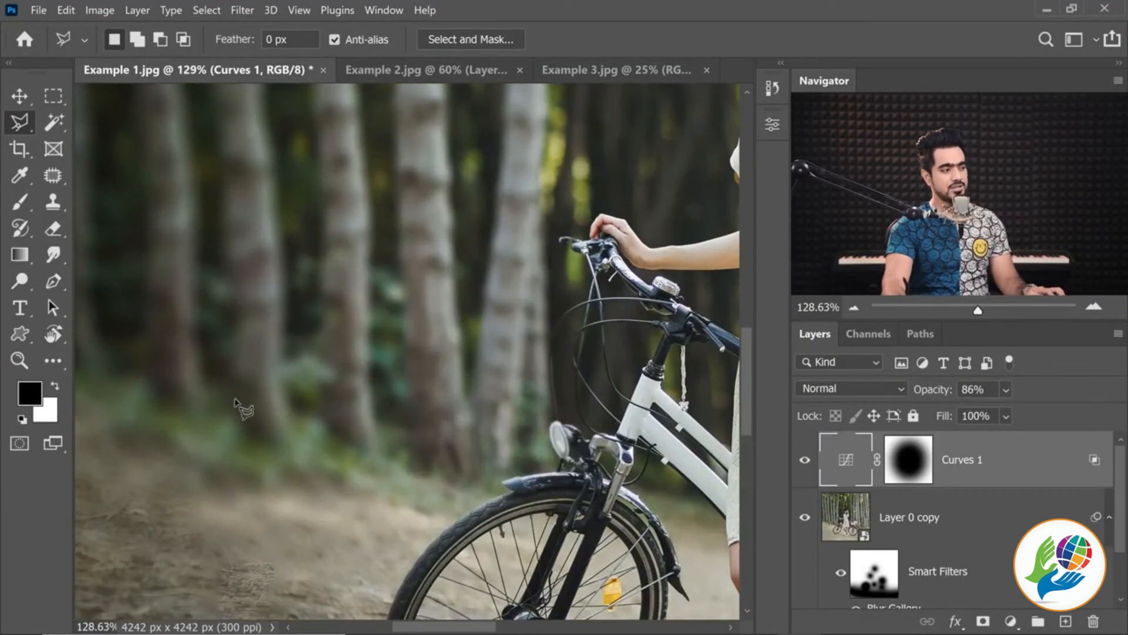
key("ctrl+0")
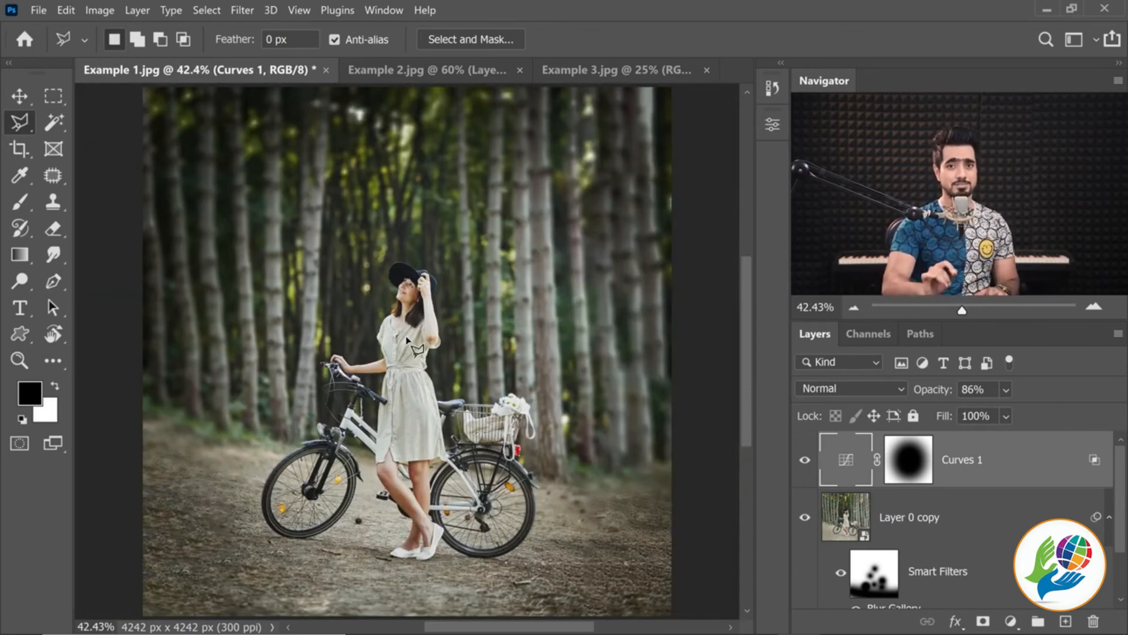
Switch to Example 3.jpg and use the Crop tool at 1:1 to extend the canvas above the sky to 6720 x 6720 px
left_click(614, 69)
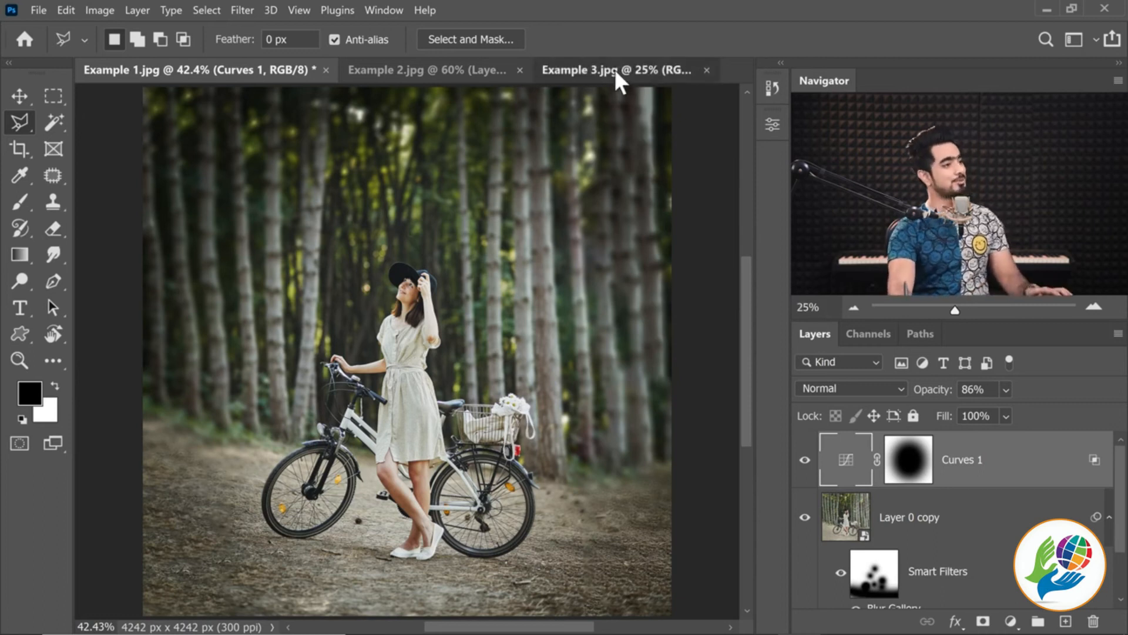
key("ctrl+0")
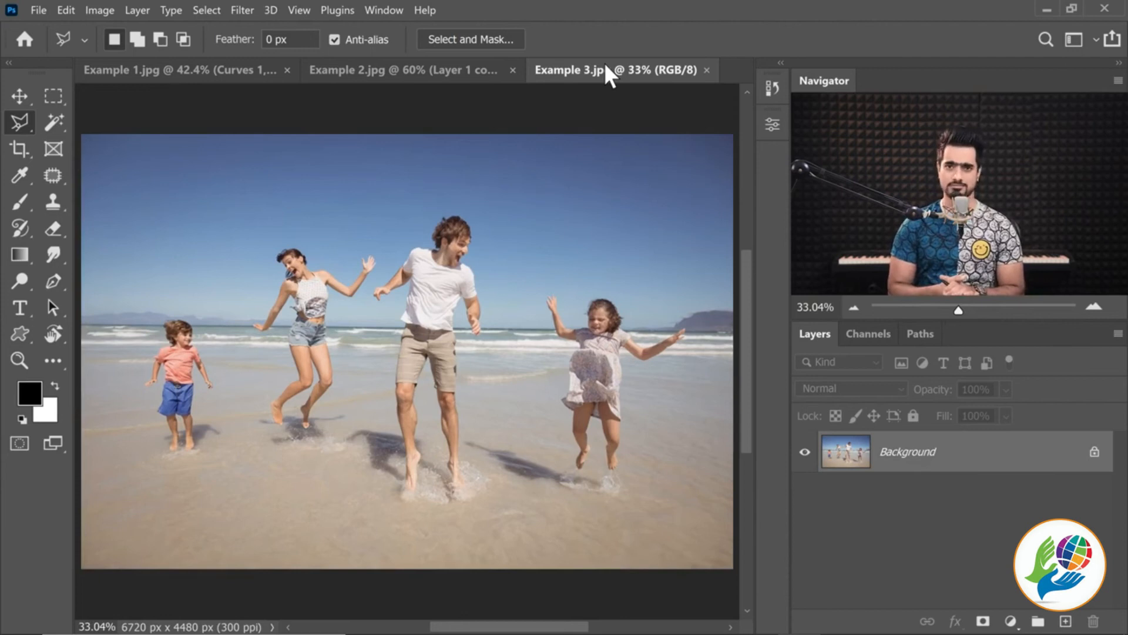
left_click(66, 10)
left_click(65, 11)
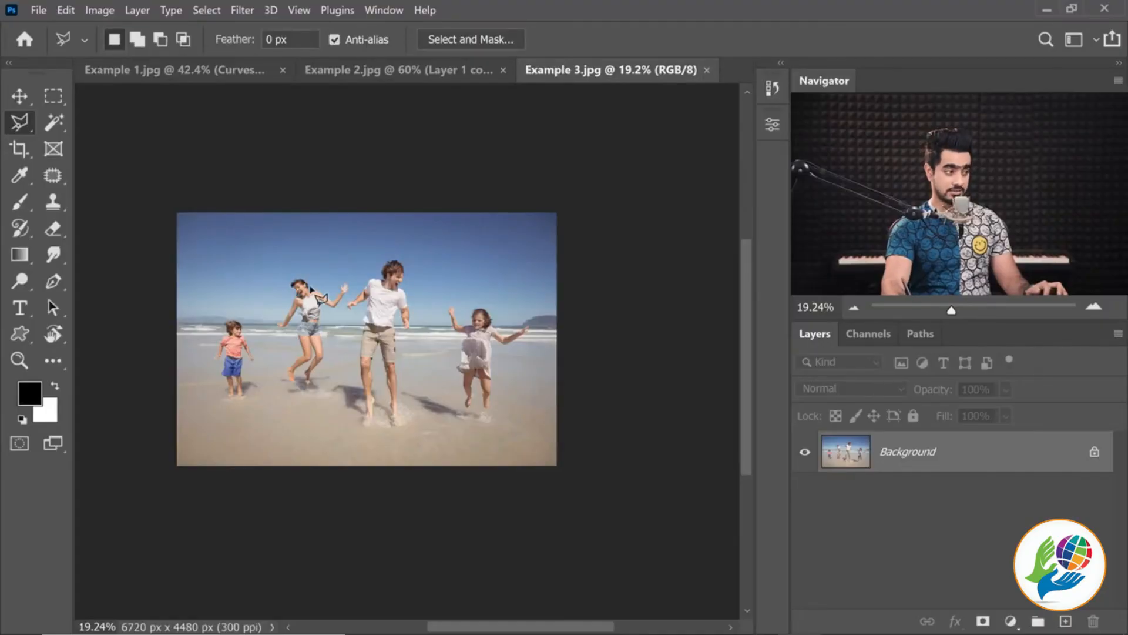
key("c")
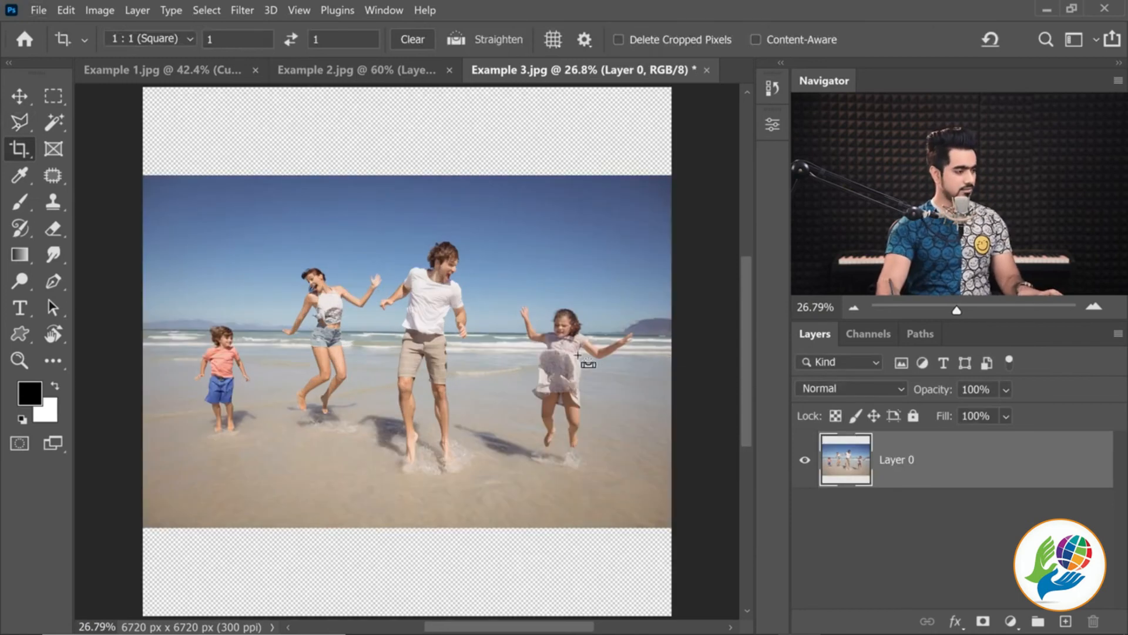
key("ctrl+t")
left_click_drag(468, 350, 469, 443)
key("Return")
key("c")
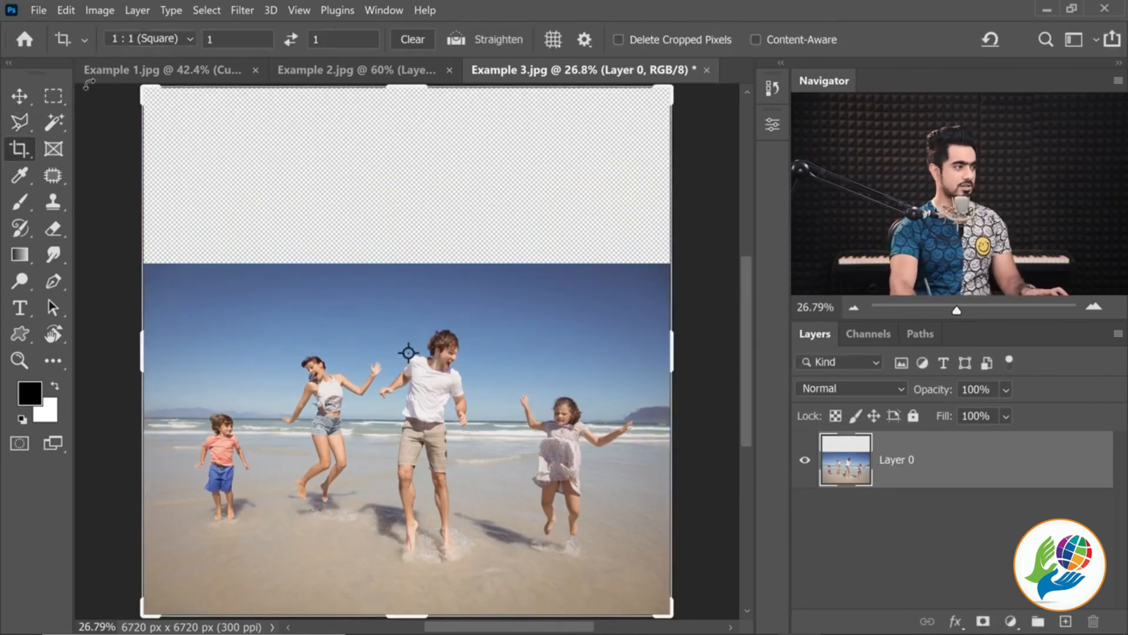
Duplicate the beach photo layer, Layer 0
key("v")
key("ctrl")
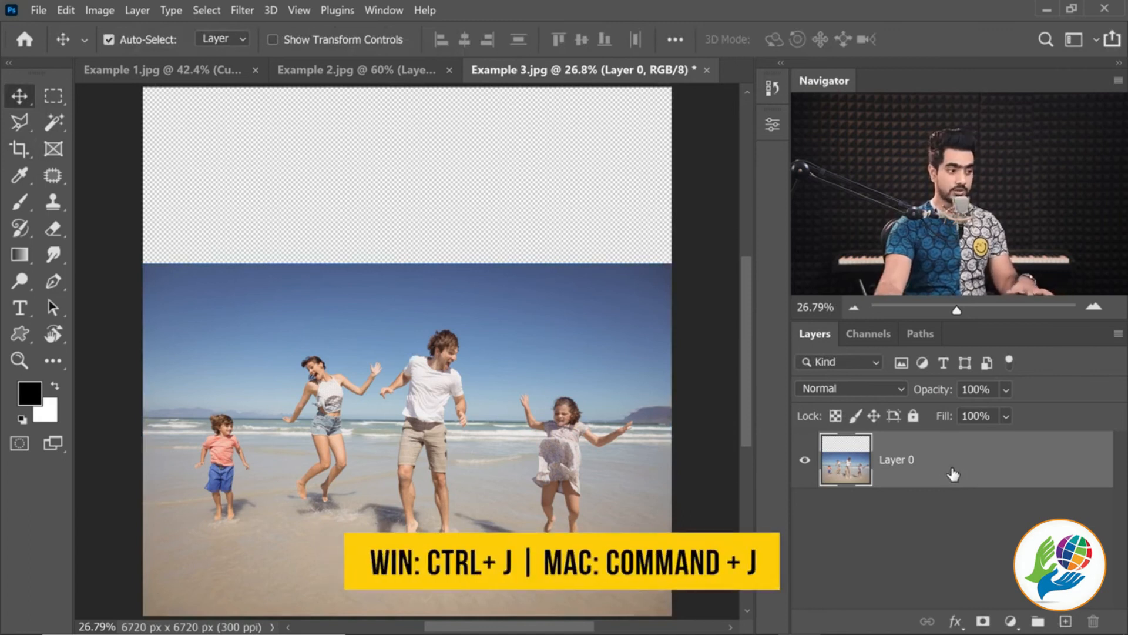
key("ctrl+j")
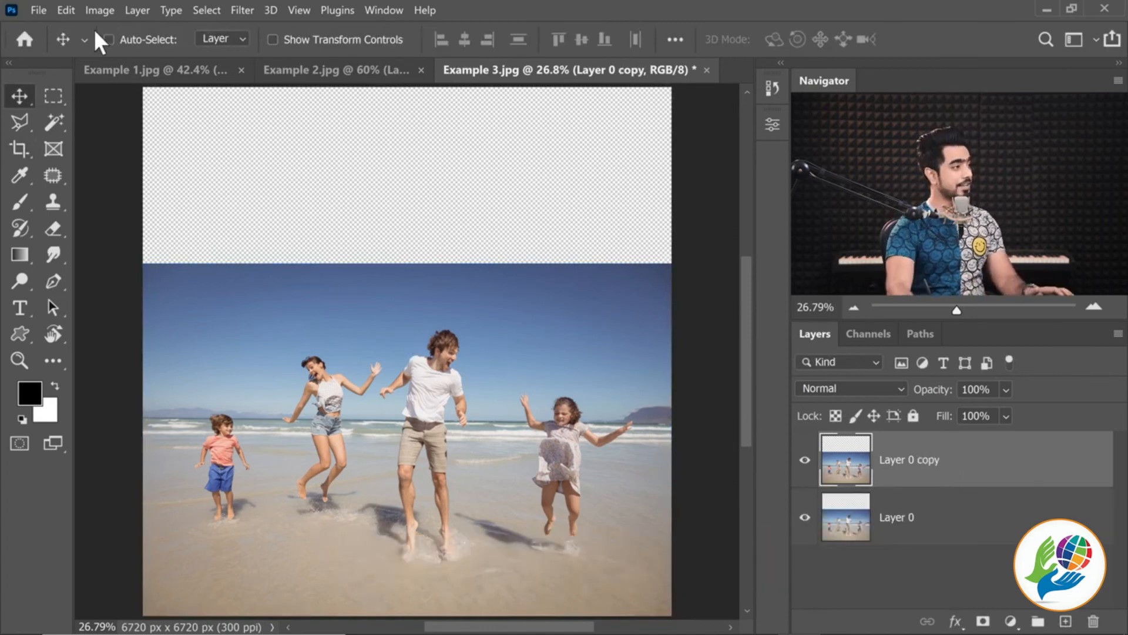
Stretch the duplicated beach layer upward to about 119.73% height with Content-Aware Scale, keeping its width at 100%
left_click(65, 8)
left_click(159, 312)
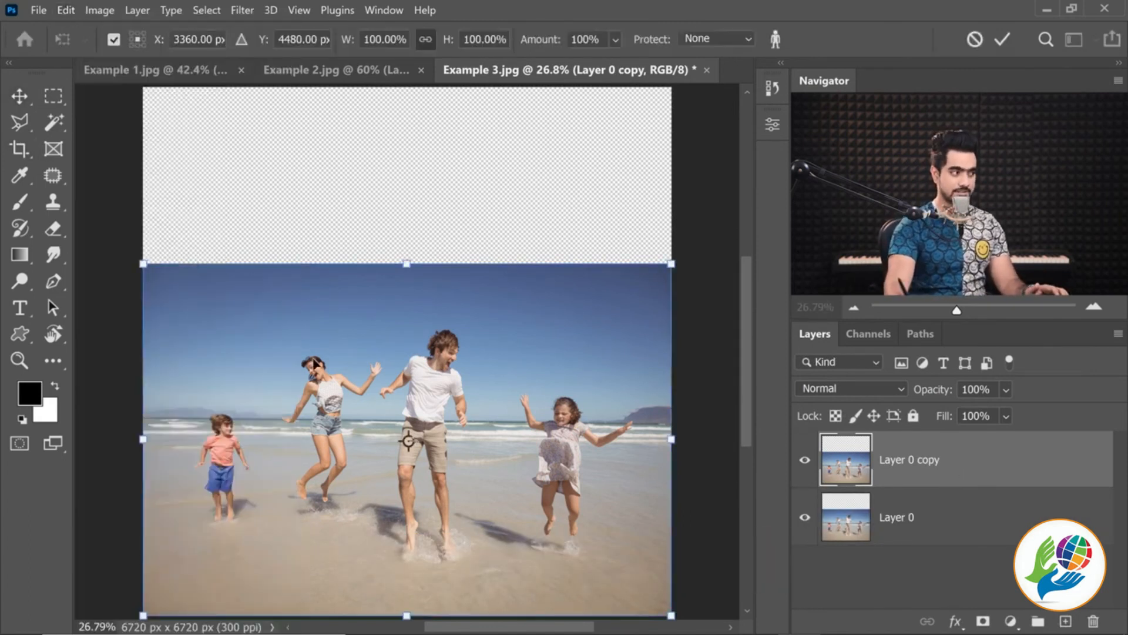
left_click_drag(407, 265, 407, 237)
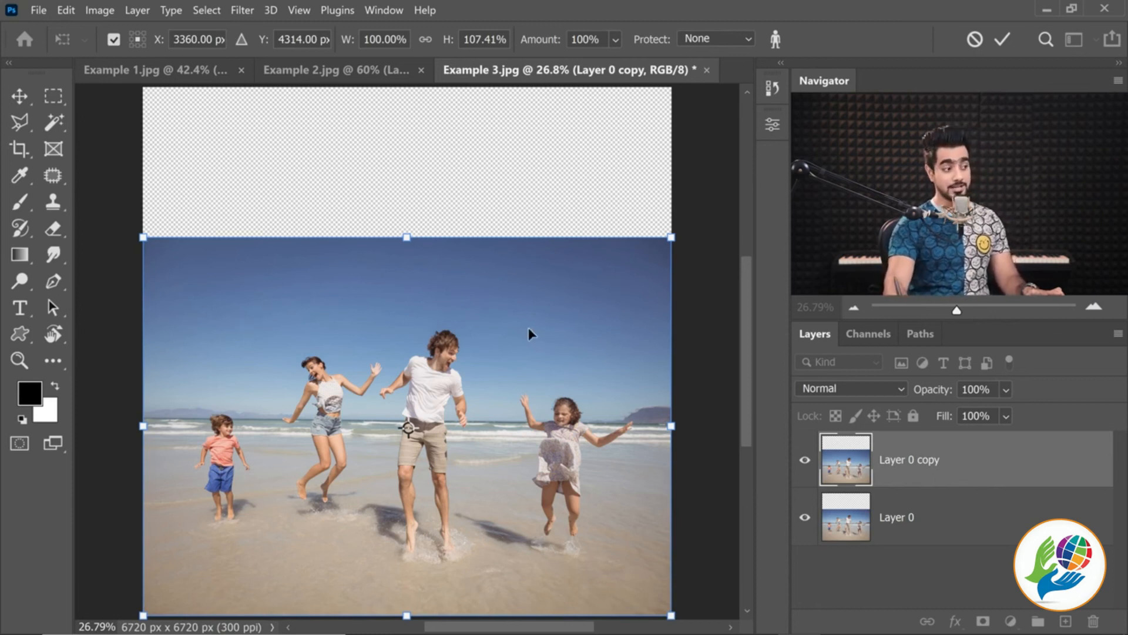
left_click_drag(406, 237, 406, 180)
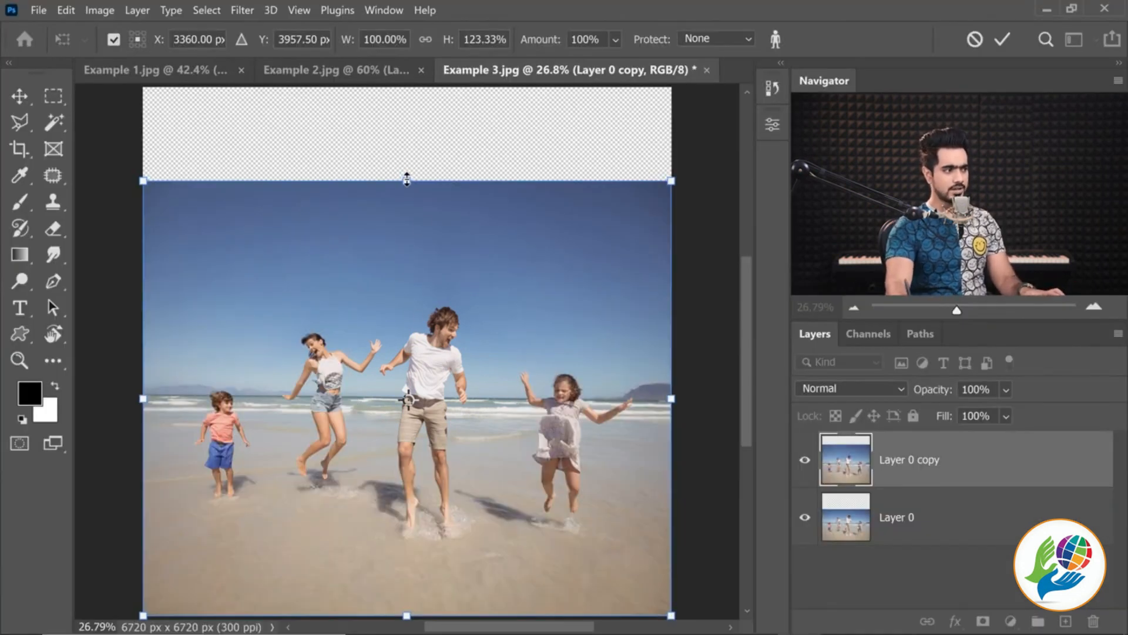
mouse_move(407, 179)
left_mouse_down()
mouse_move(403, 205)
mouse_move(401, 163)
mouse_move(403, 194)
left_mouse_up()
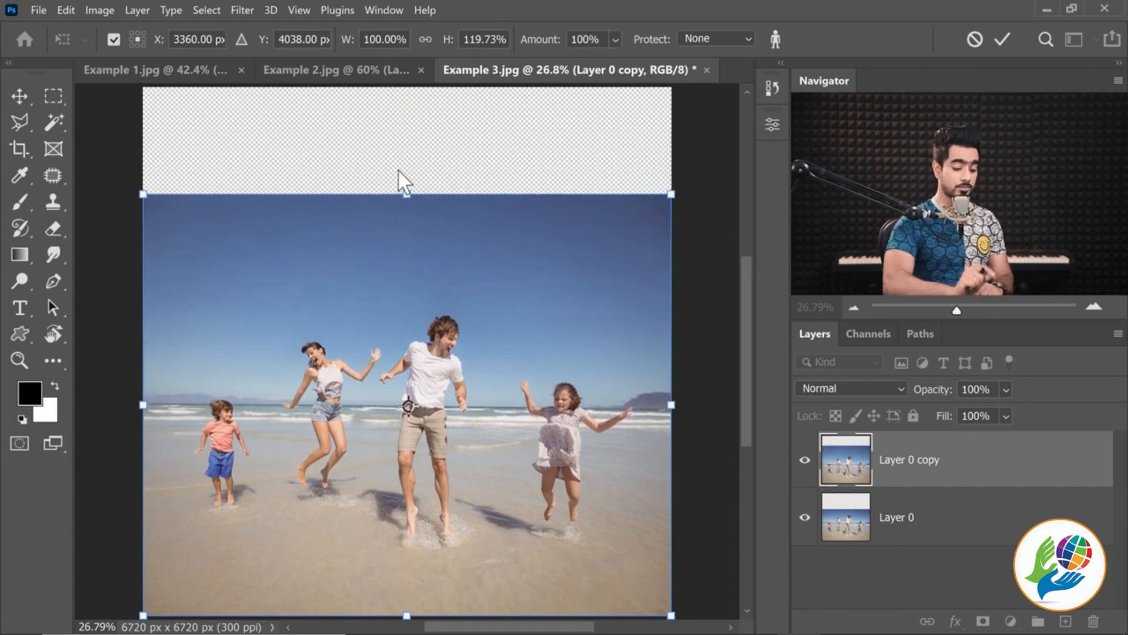
key("Return")
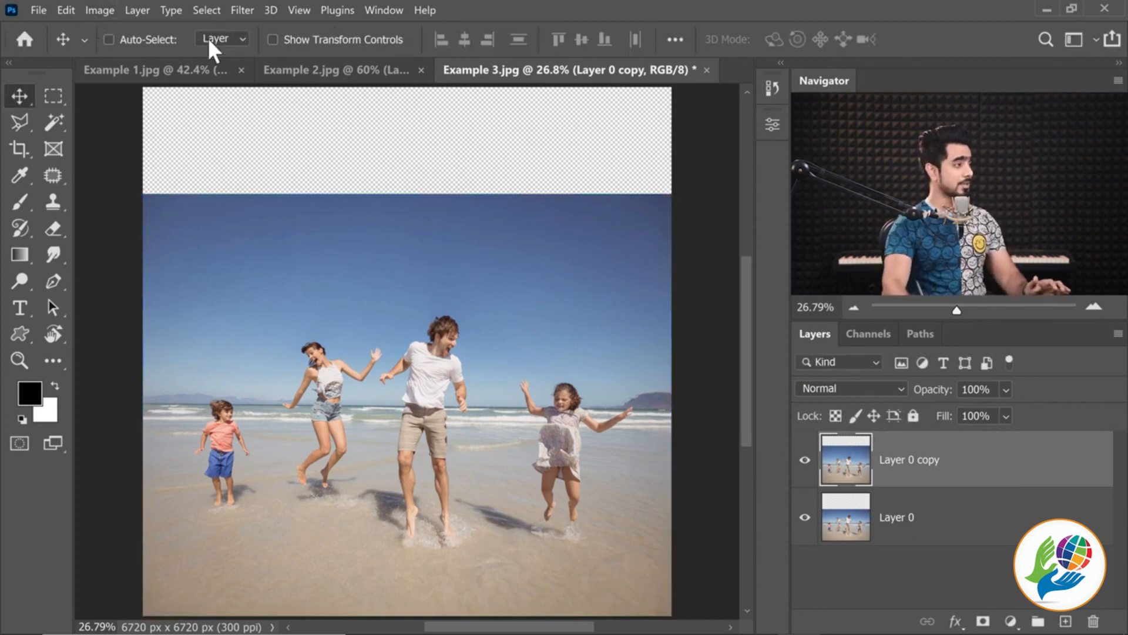
Apply a second Content-Aware Scale to the copy, stretching its sky to the canvas's upper edge at 125.28% height
left_click(65, 13)
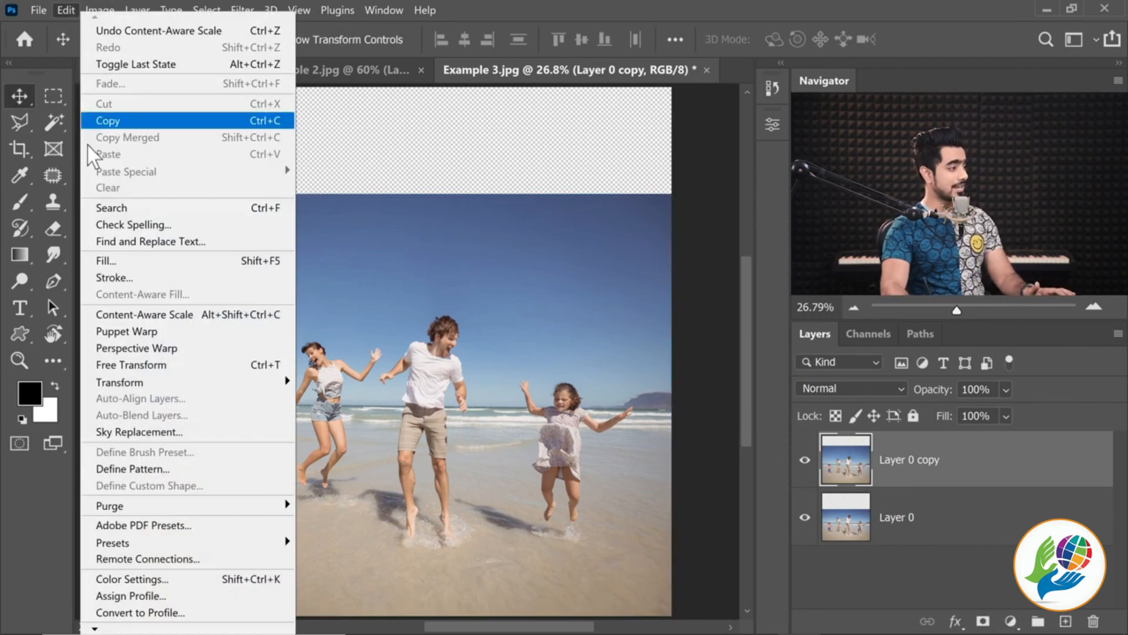
left_click(151, 316)
left_click_drag(404, 194, 406, 89)
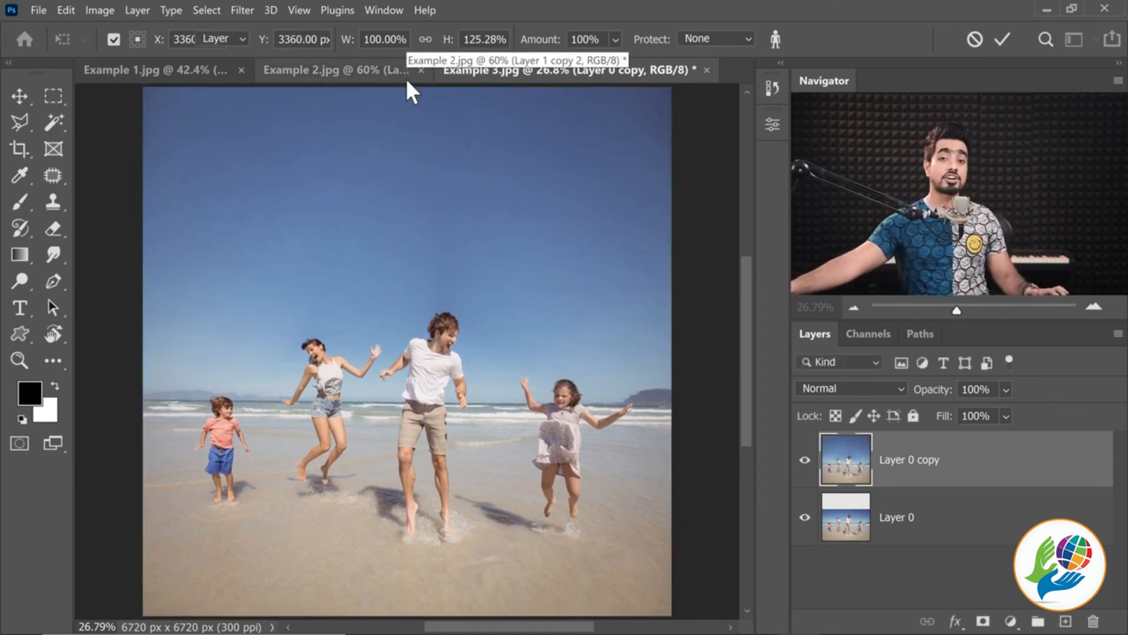
key("Return")
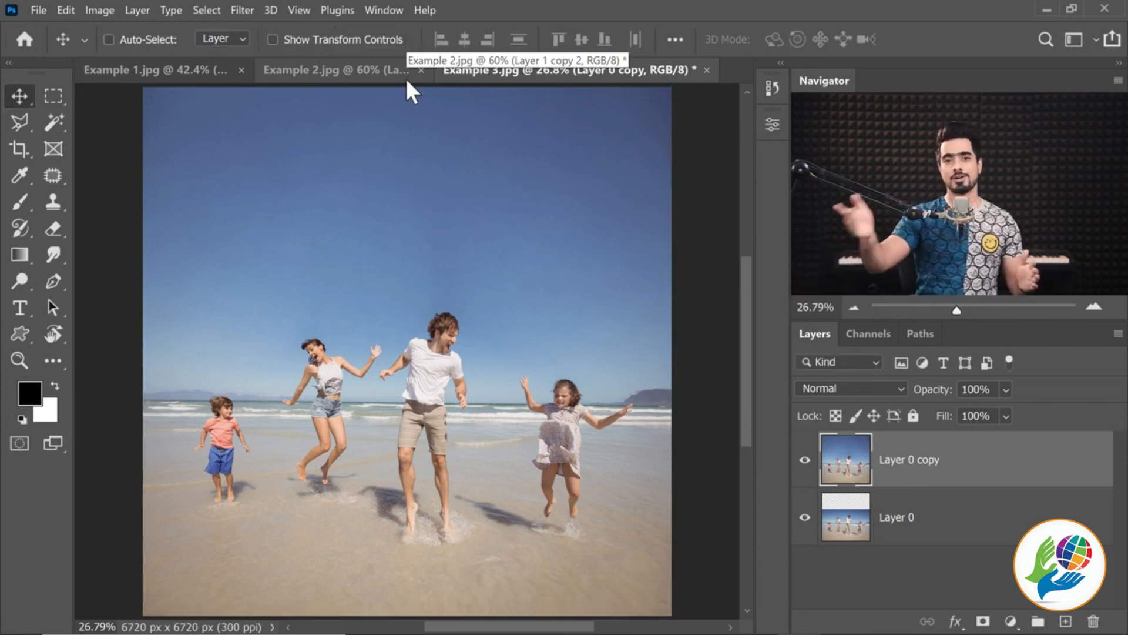